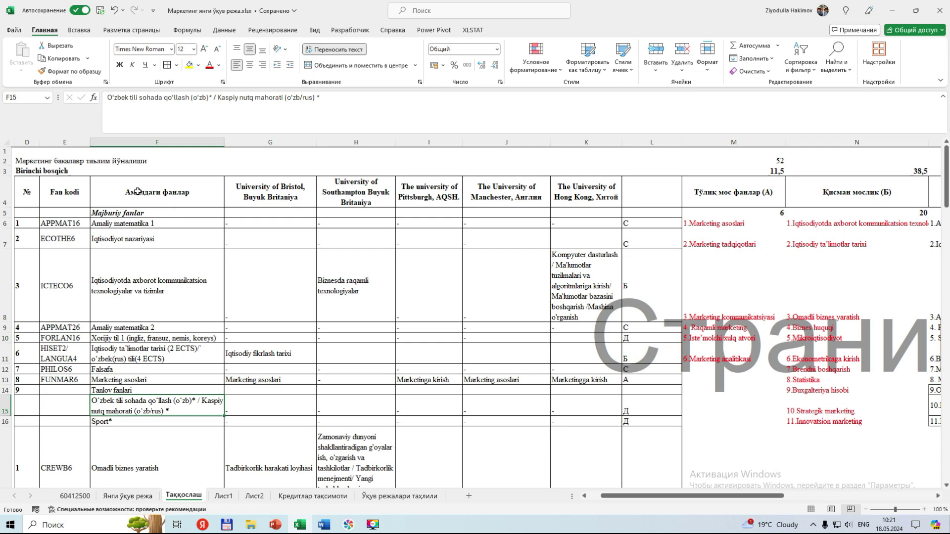
Replace the heading of the current-subjects column in cell F4 with "TDIU"
double_click(123, 192)
drag(124, 192, 190, 192)
text(N)
key(BackSpace)
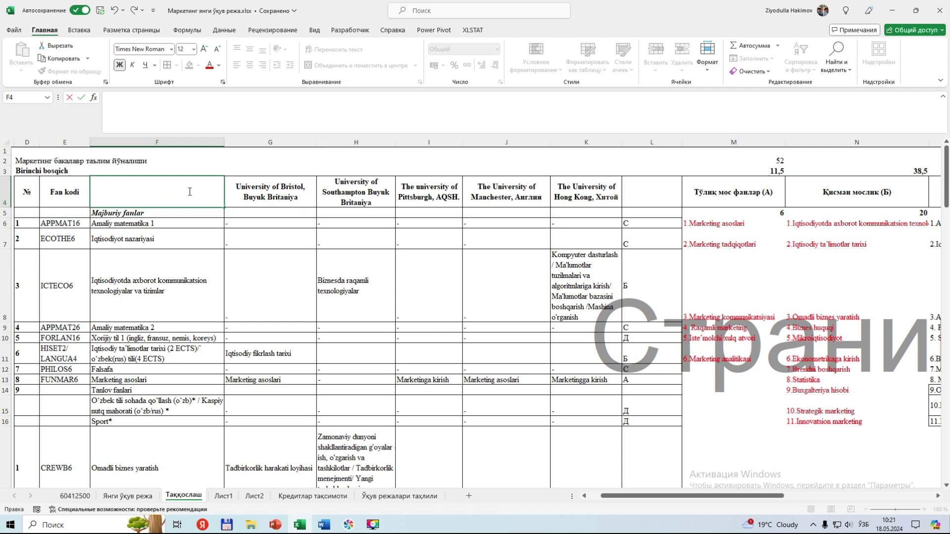
text(TDIU)
click(284, 192)
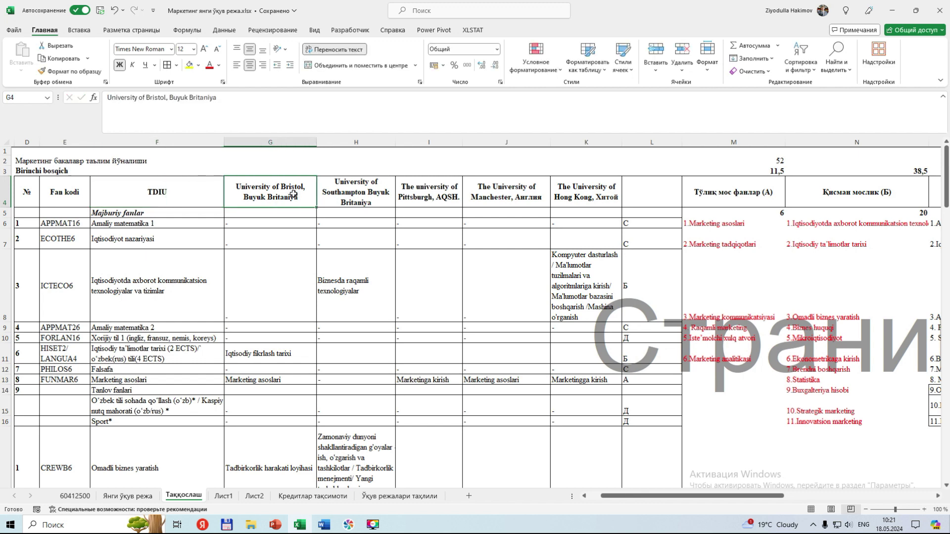
Review the foreign university column headings and compare the Amaliy matematika 1 row across all universities
click(362, 206)
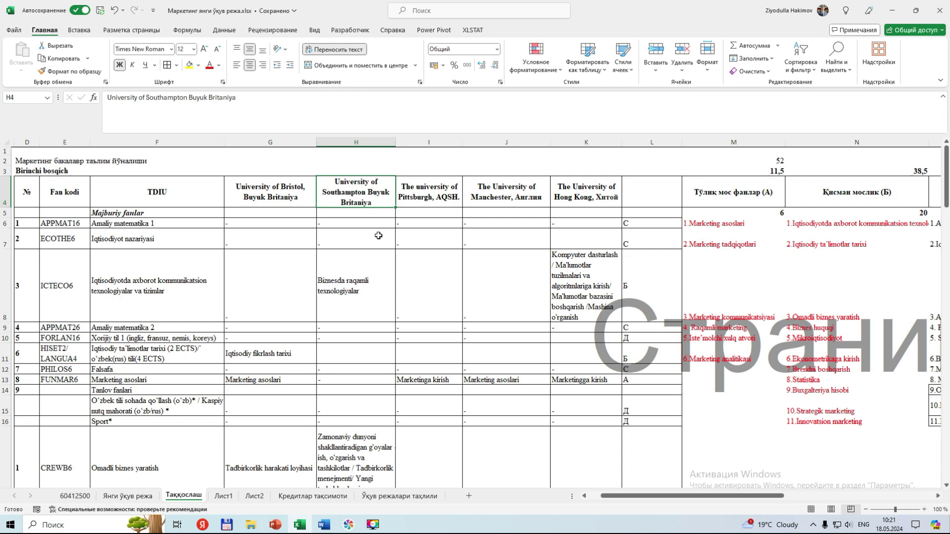
click(427, 202)
click(506, 200)
click(598, 199)
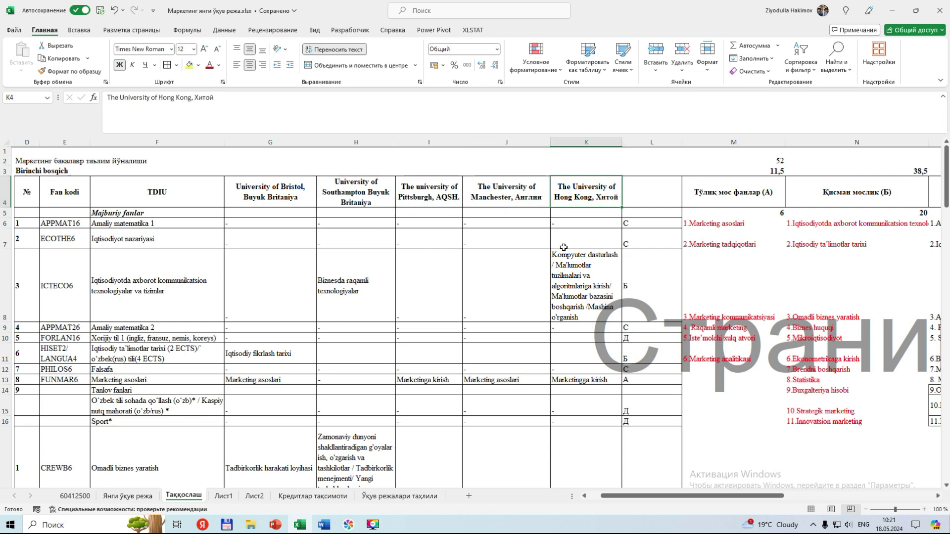
click(124, 223)
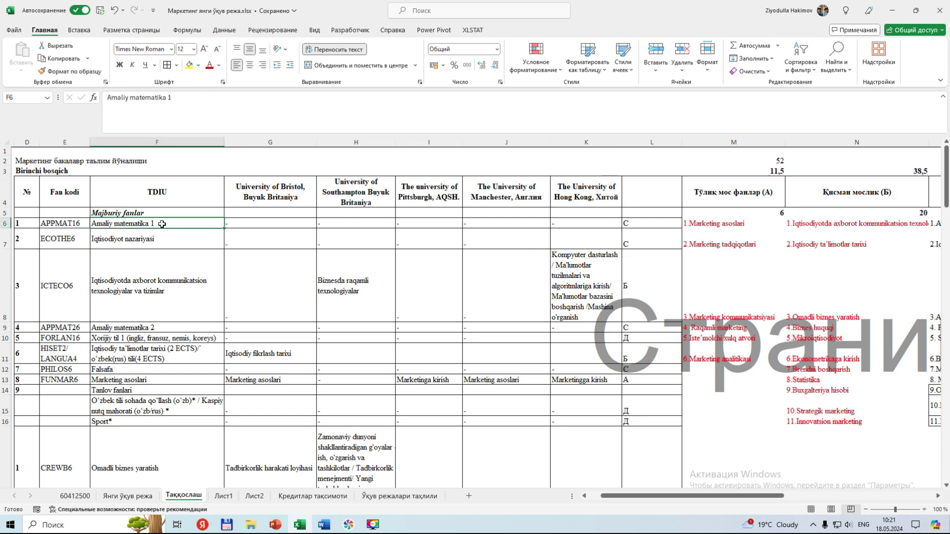
click(243, 223)
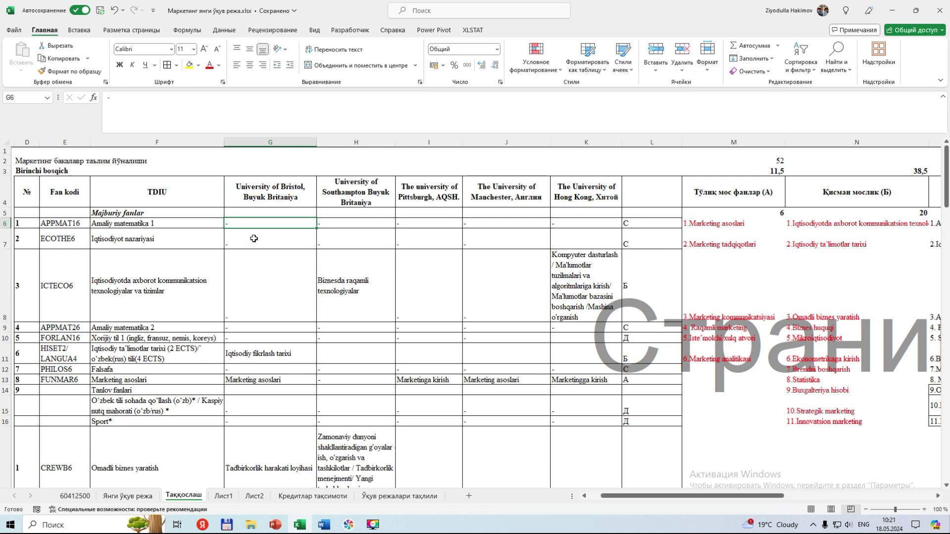
drag(70, 224, 631, 222)
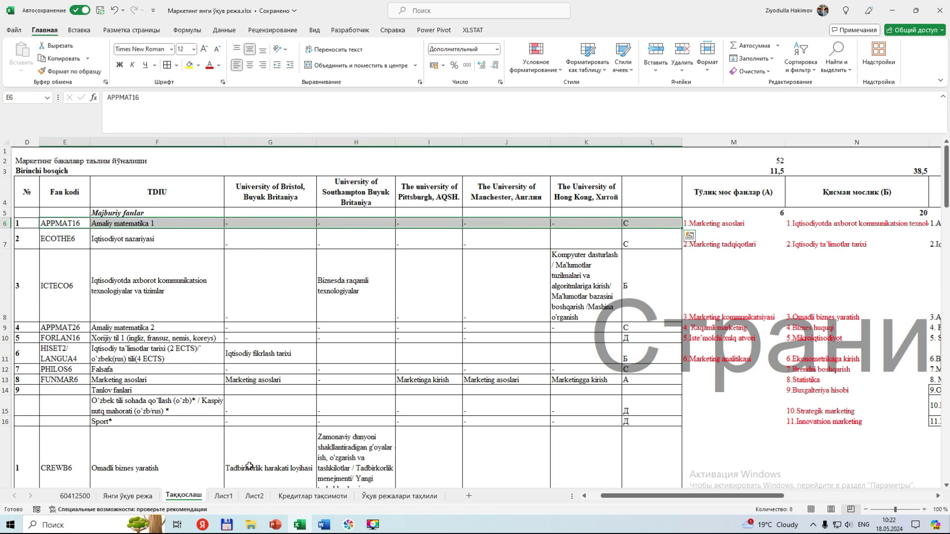
Switch to the Word document Ўқув режалар .docx and examine the first-year subjects, credits and status in the University of Bristol table
click(323, 526)
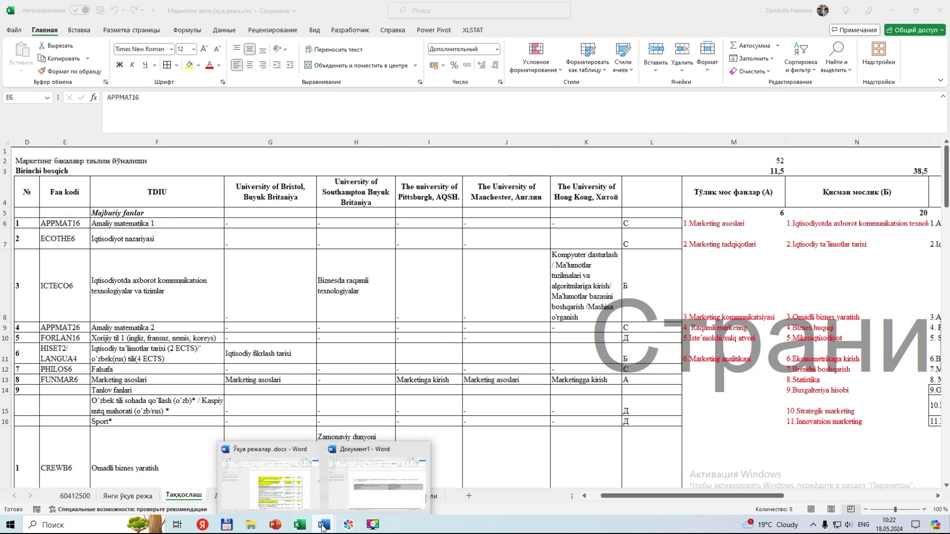
click(286, 504)
scroll(440, 369, up, 20)
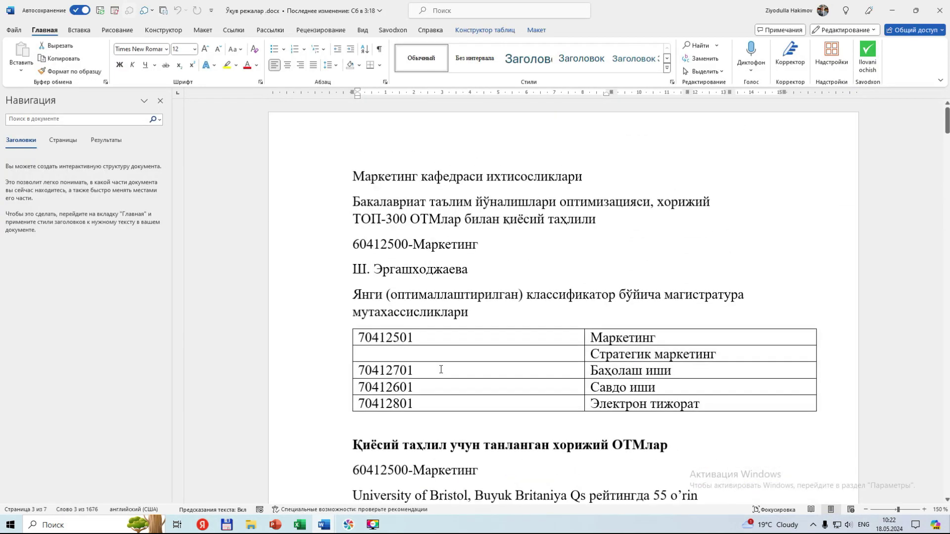
scroll(441, 370, down, 10)
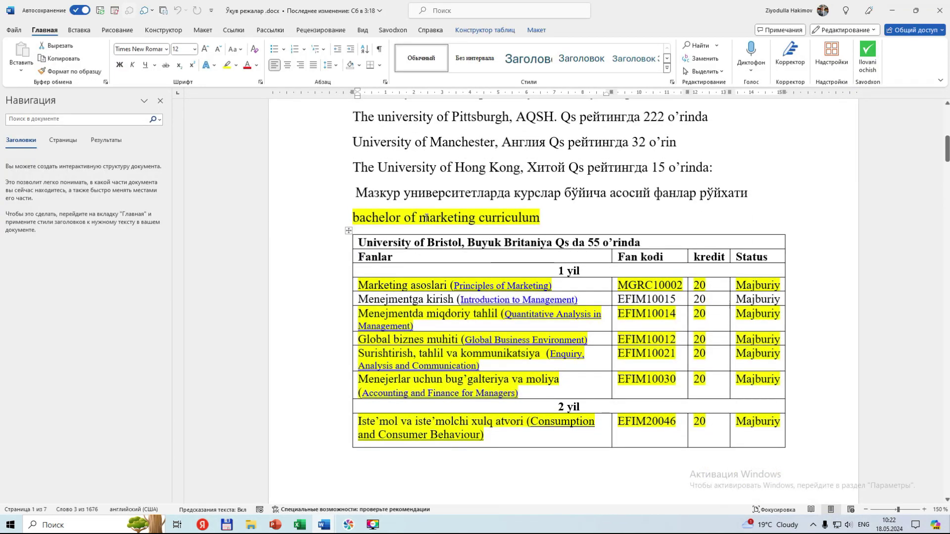
triple_click(521, 243)
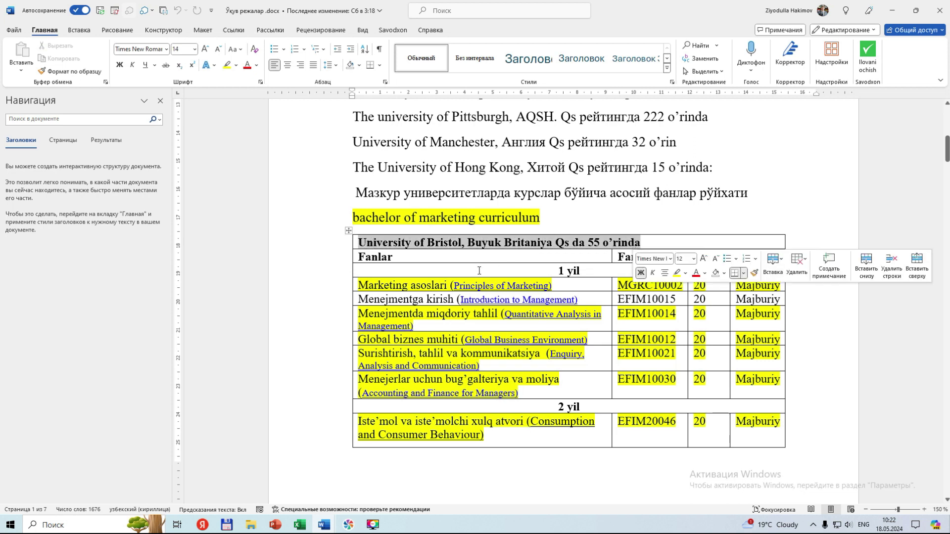
click(609, 274)
triple_click(584, 275)
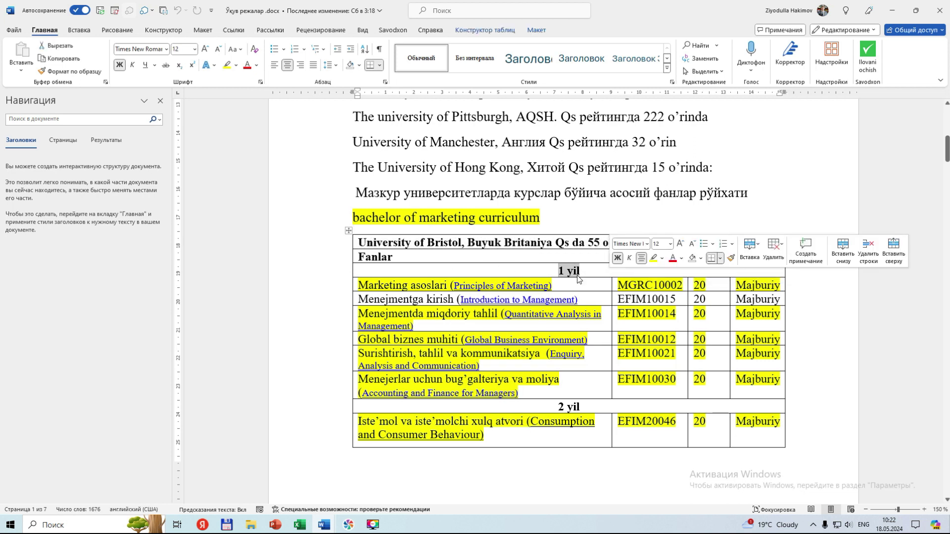
click(576, 271)
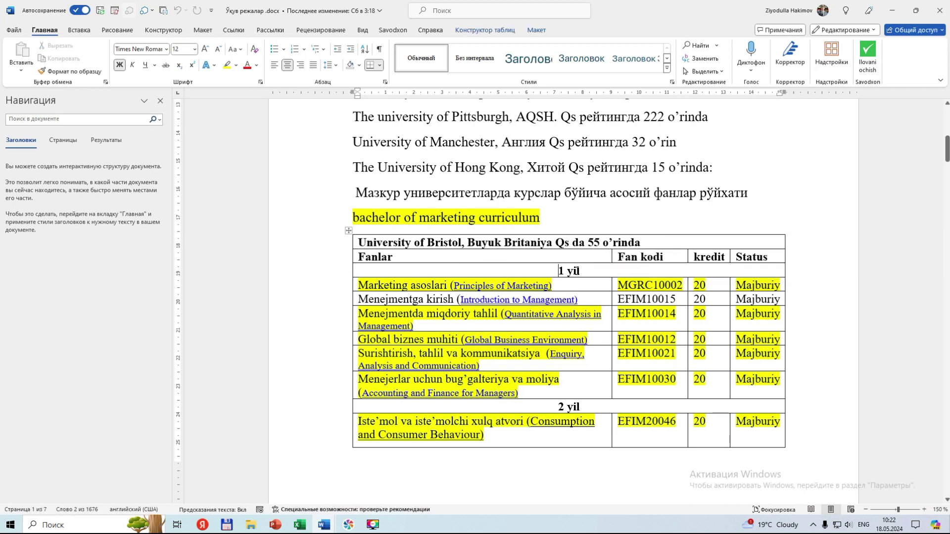
drag(604, 270, 556, 271)
drag(359, 286, 447, 285)
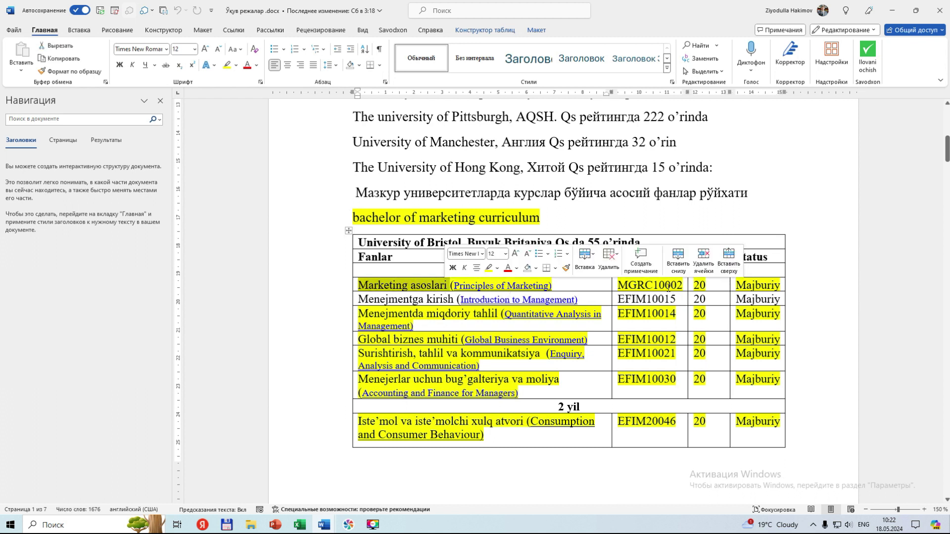
drag(709, 285, 694, 285)
click(768, 287)
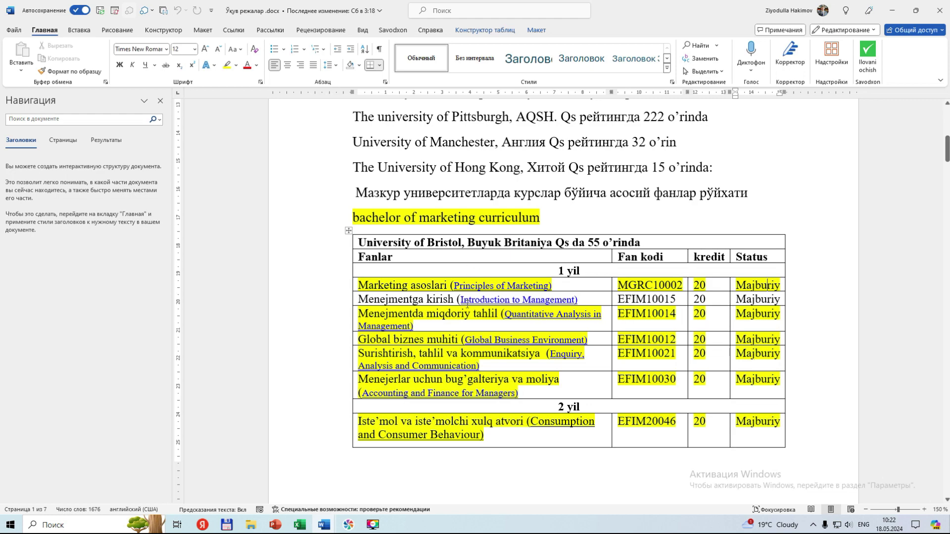
Look through the curriculum tables of the remaining universities, then return to Bristol's Marketing asoslari entry
scroll(559, 361, down, 8)
scroll(560, 361, down, 15)
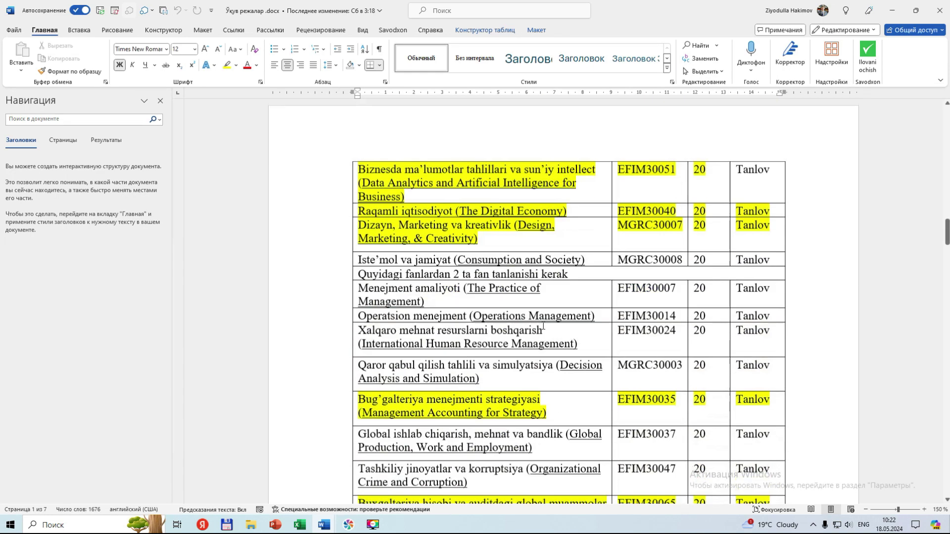
scroll(542, 326, up, 5)
scroll(543, 326, down, 8)
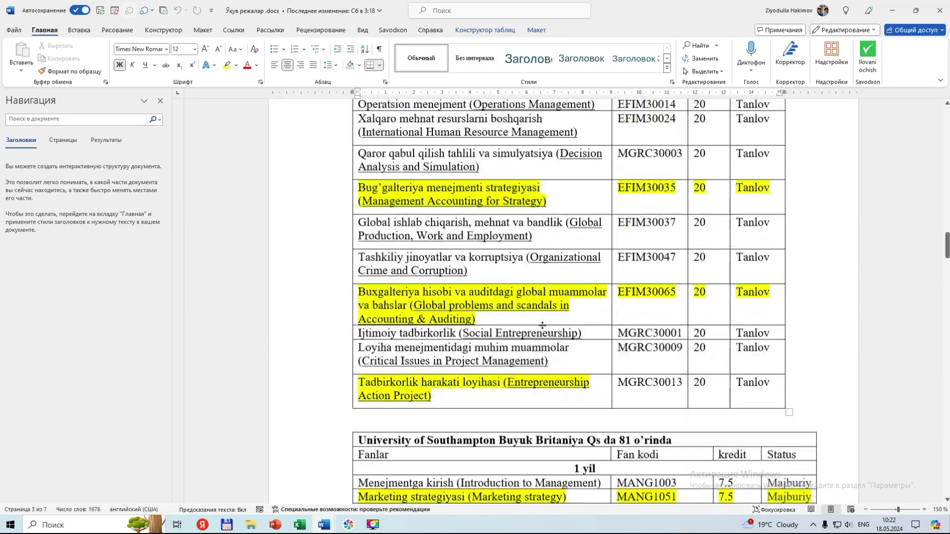
scroll(542, 325, down, 5)
drag(363, 207, 616, 210)
scroll(659, 280, down, 12)
scroll(659, 279, down, 20)
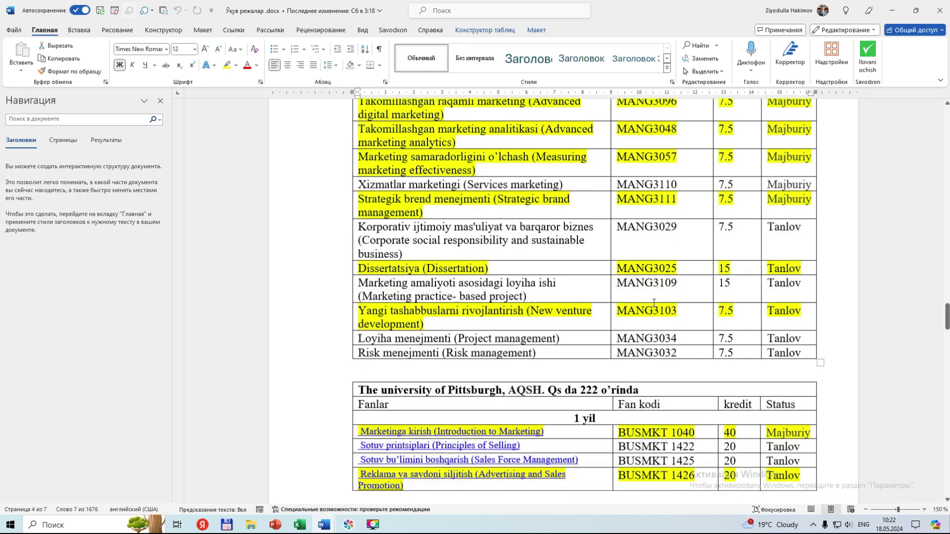
scroll(462, 299, down, 20)
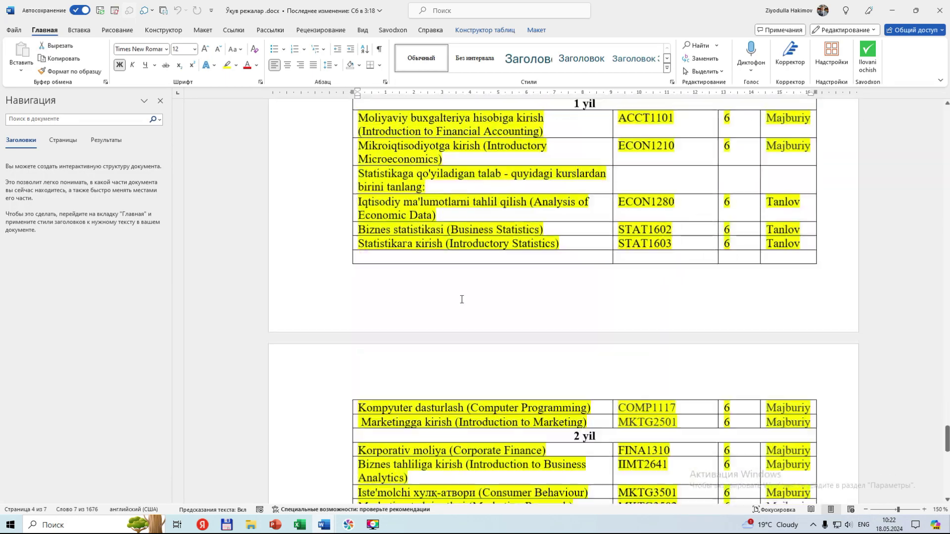
scroll(461, 300, up, 20)
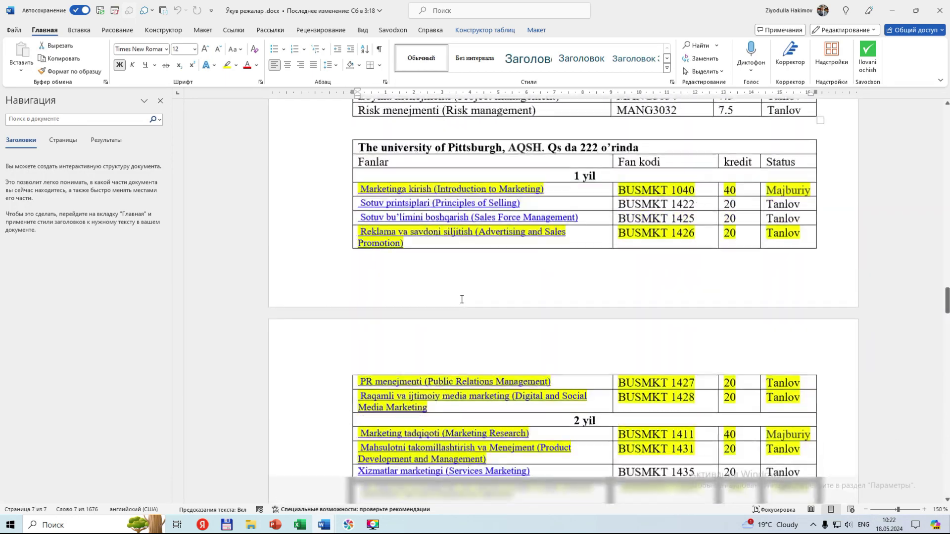
scroll(462, 299, down, 2)
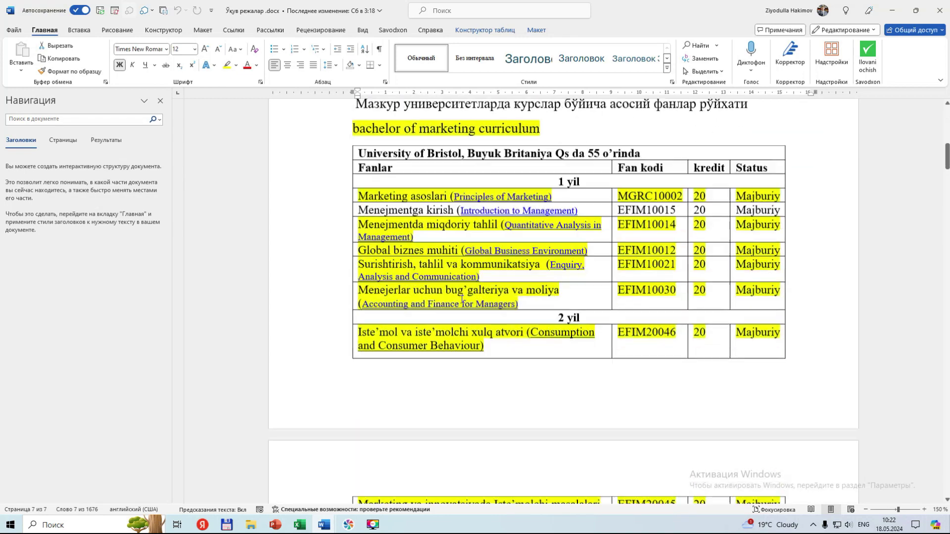
scroll(409, 327, up, 2)
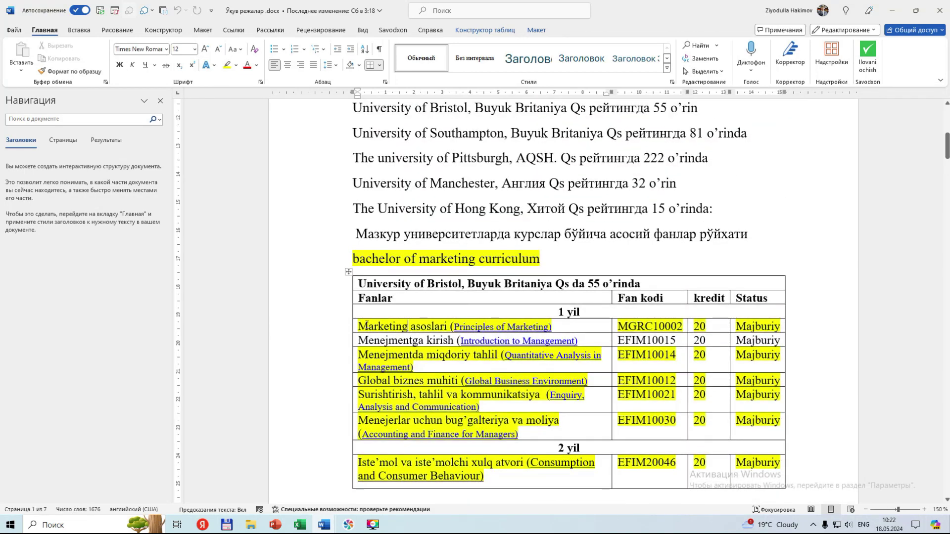
triple_click(364, 326)
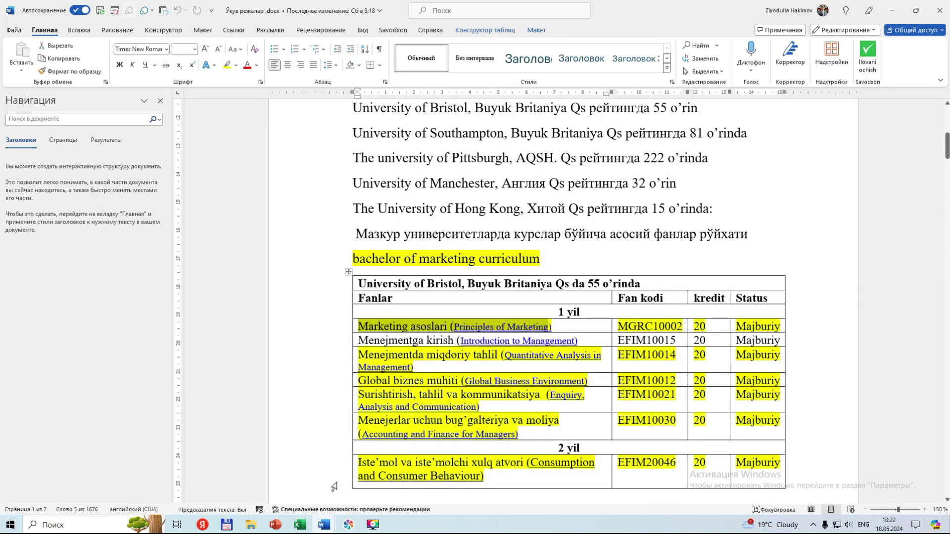
Return to the Excel workbook and compare TDIU's Iqtisodiy ta'limotlar tarixi subject with the foreign universities' entries in row 11
mouse_move(324, 529)
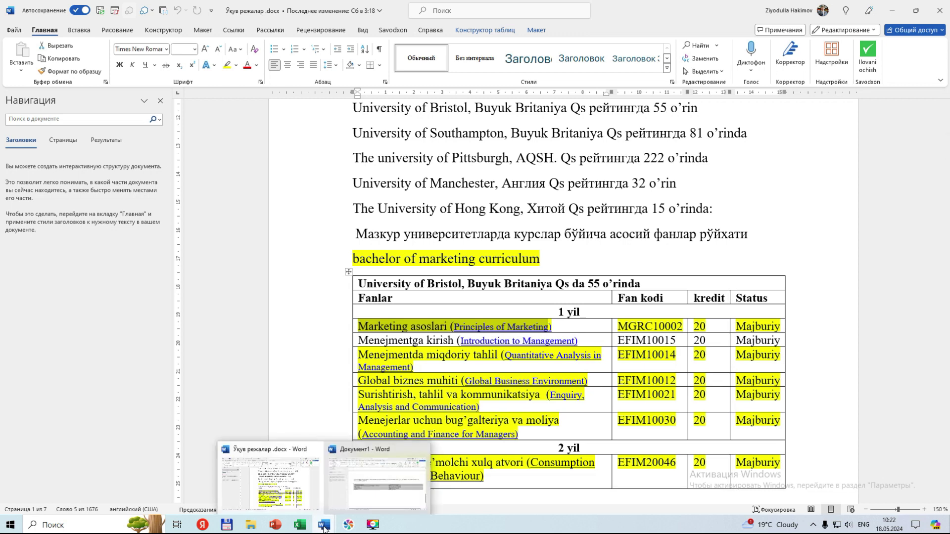
click(299, 526)
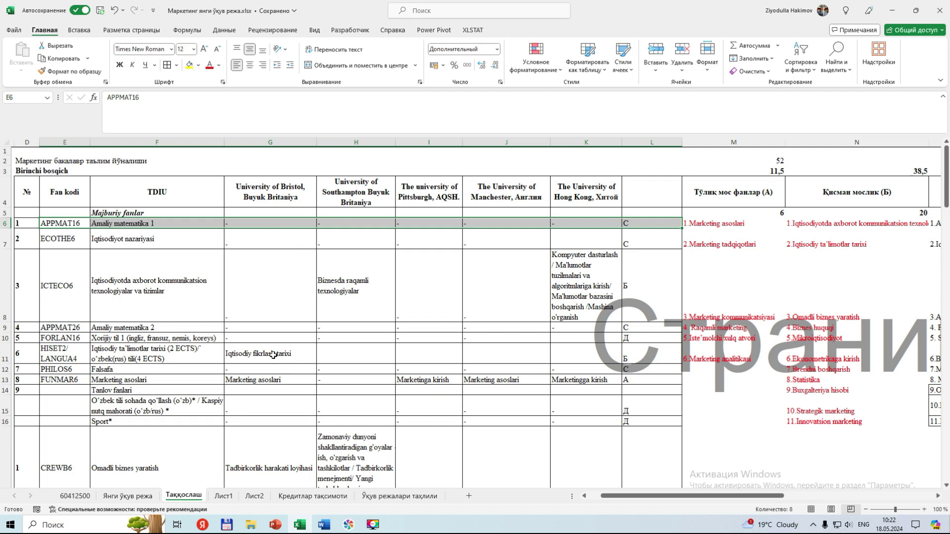
click(243, 356)
click(130, 350)
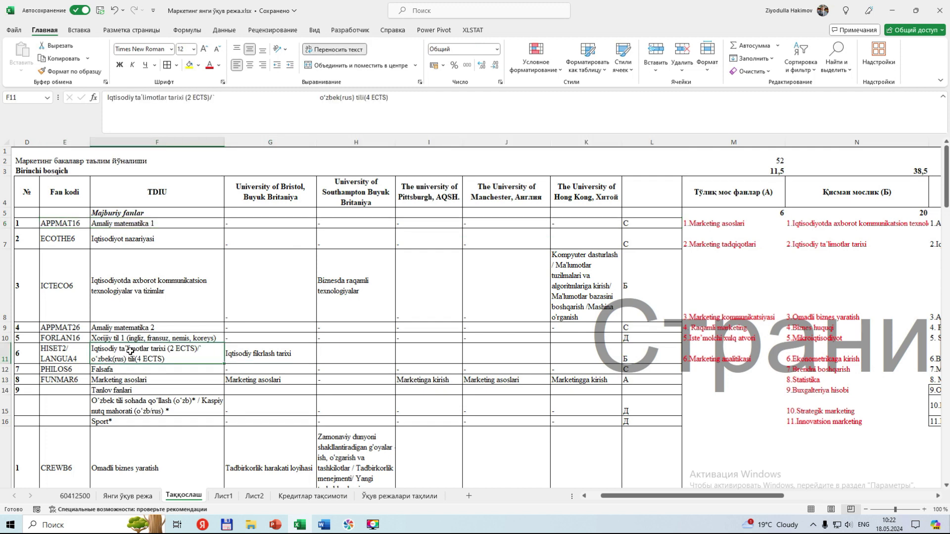
click(252, 356)
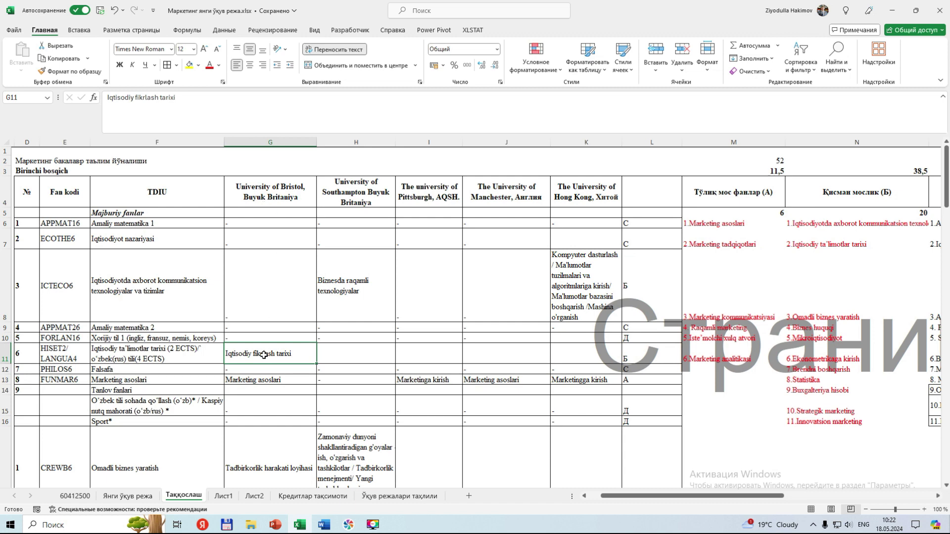
click(114, 349)
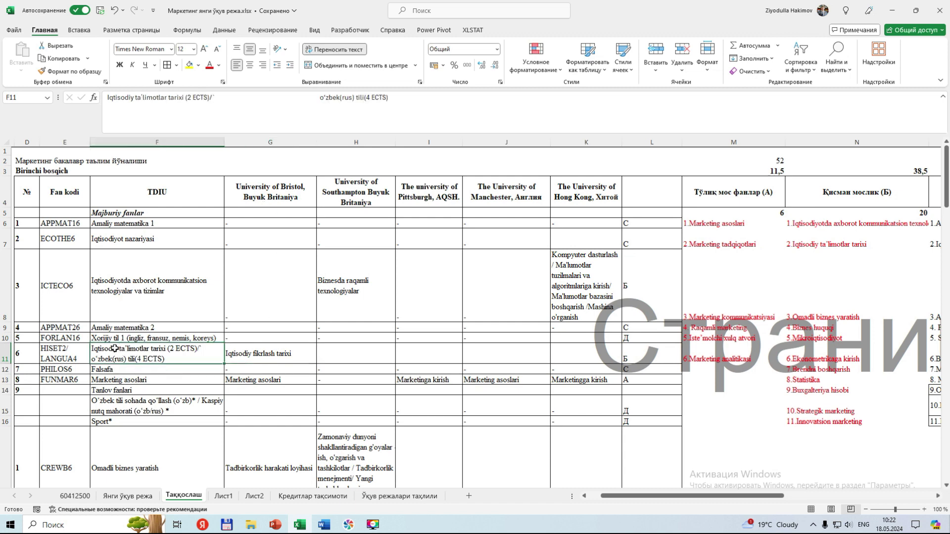
click(241, 353)
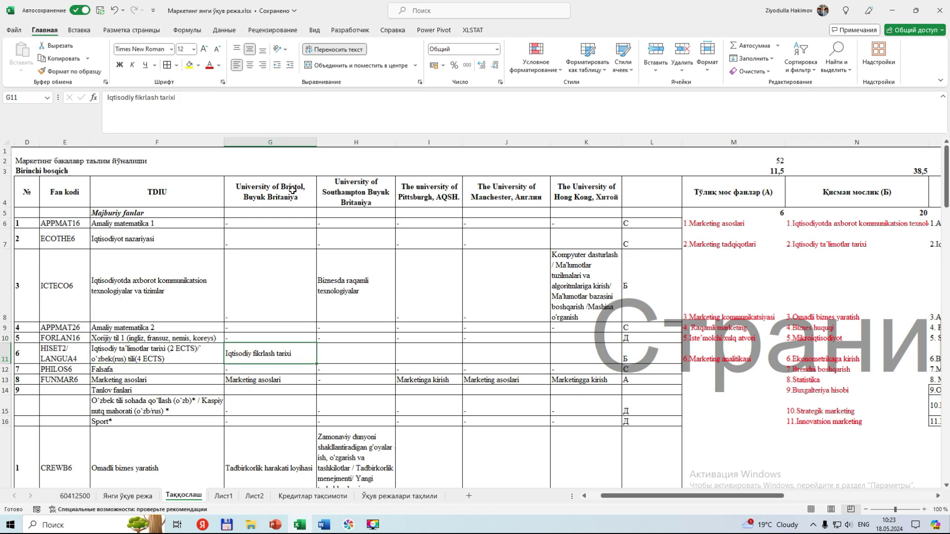
drag(351, 353, 586, 353)
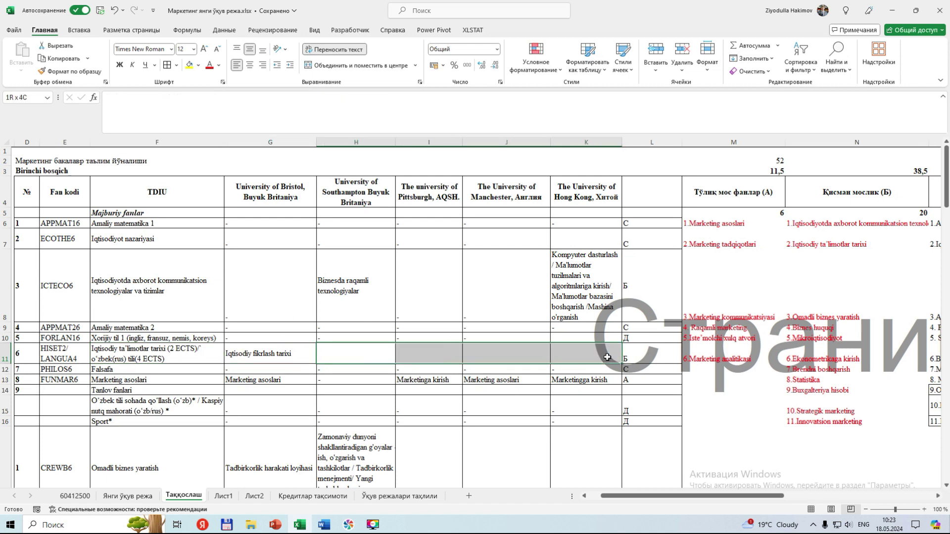
click(383, 357)
Compare TDIU's Iqtisodiyotda axborot kommunikatsion texnologiyalar va tizimlar subject with the Southampton and Hong Kong entries in row 8
click(340, 300)
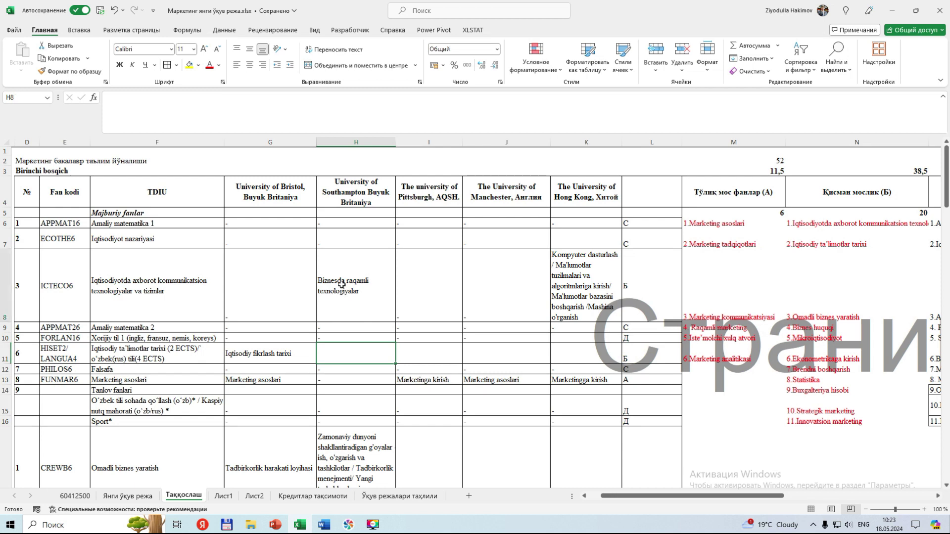
click(376, 197)
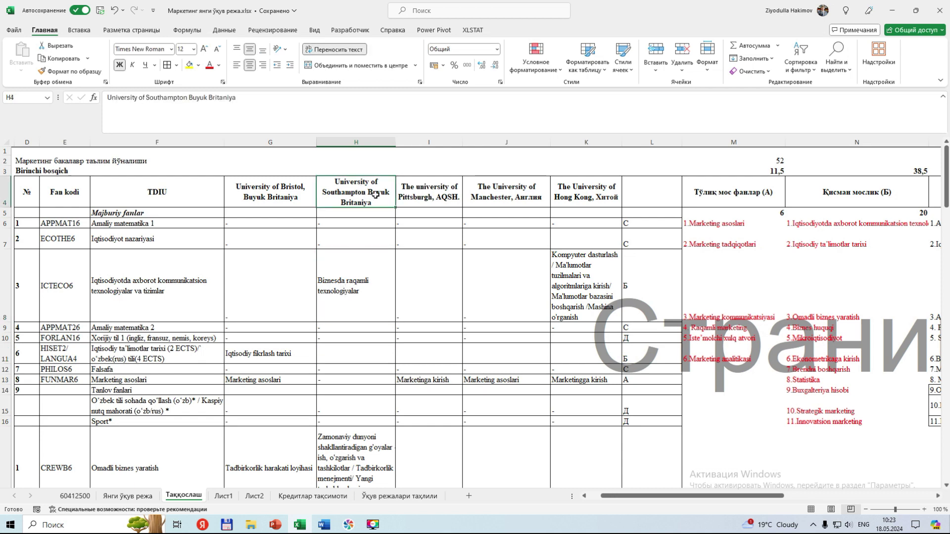
click(128, 288)
click(365, 281)
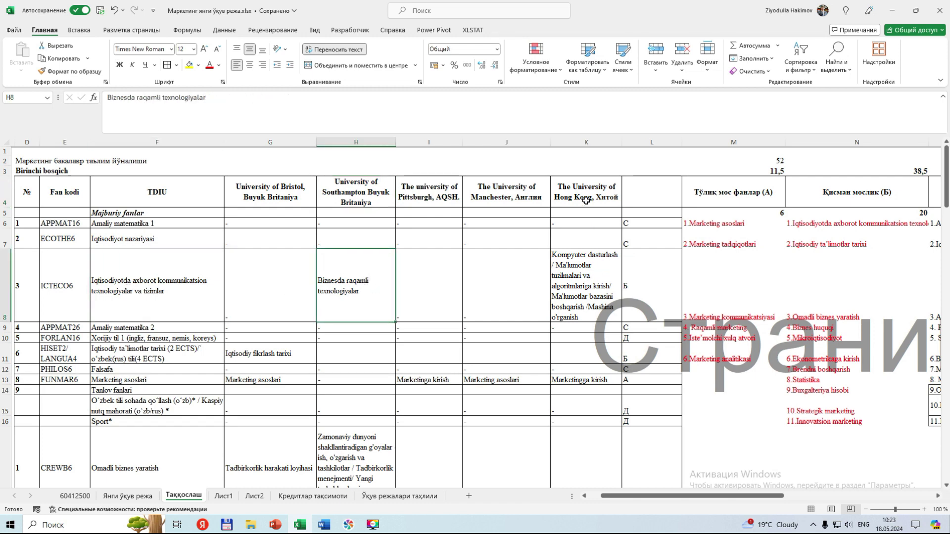
click(586, 287)
drag(148, 290, 592, 288)
click(592, 288)
drag(173, 281, 589, 282)
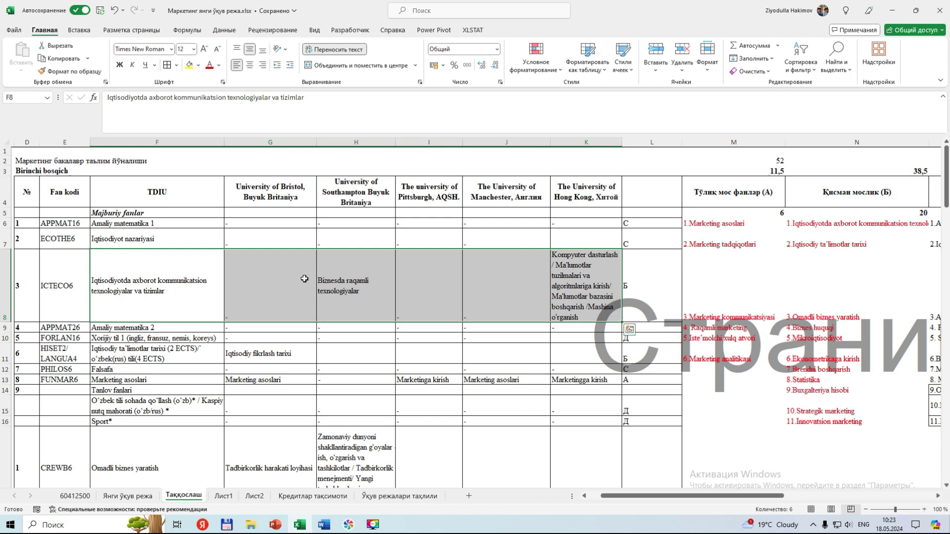
Examine the University of Bristol column for its matches with the compulsory TDIU subjects
click(305, 279)
drag(245, 213, 297, 391)
click(285, 188)
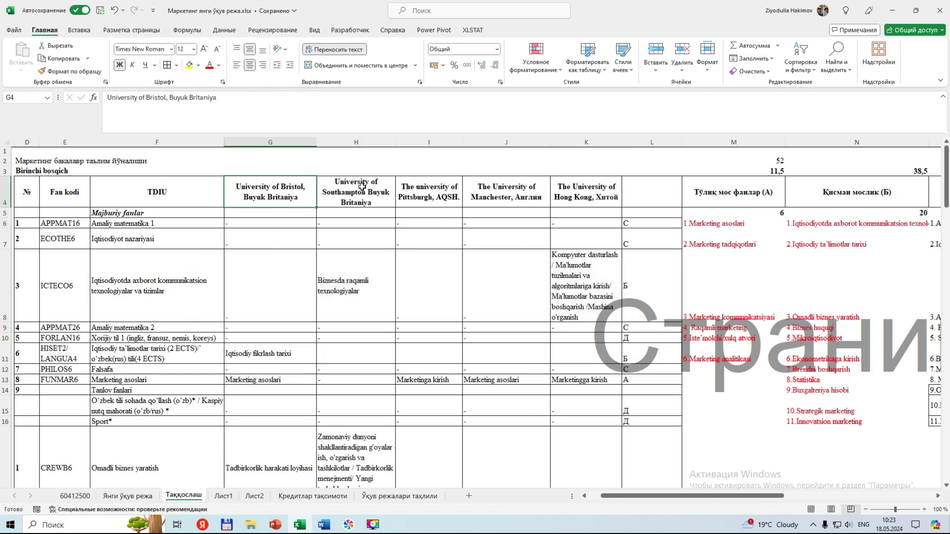
Go through the university headings in row 4, and compare TDIU's Biznes huquqi subject with the Bristol and Southampton entries in row 19
key(Right)
key(Right)
key(Right)
click(274, 214)
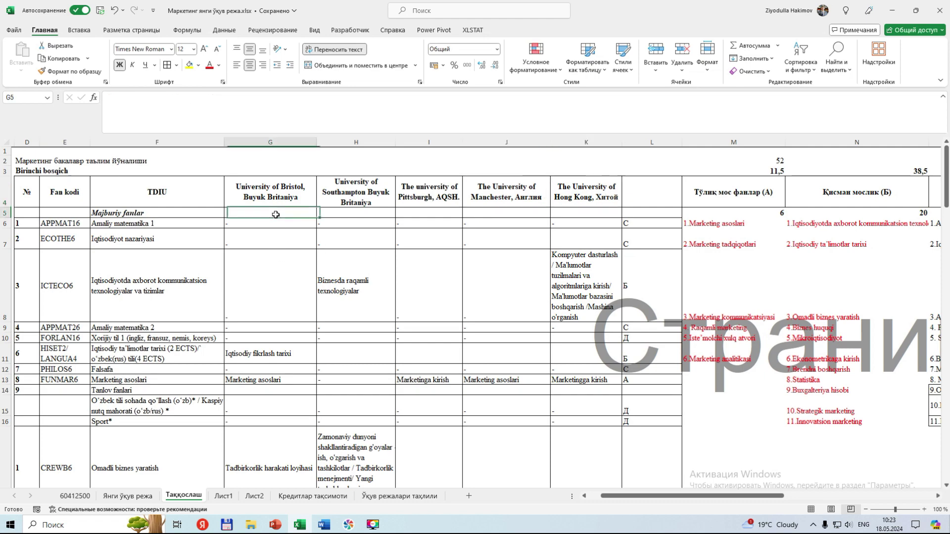
scroll(269, 280, down, 5)
click(269, 222)
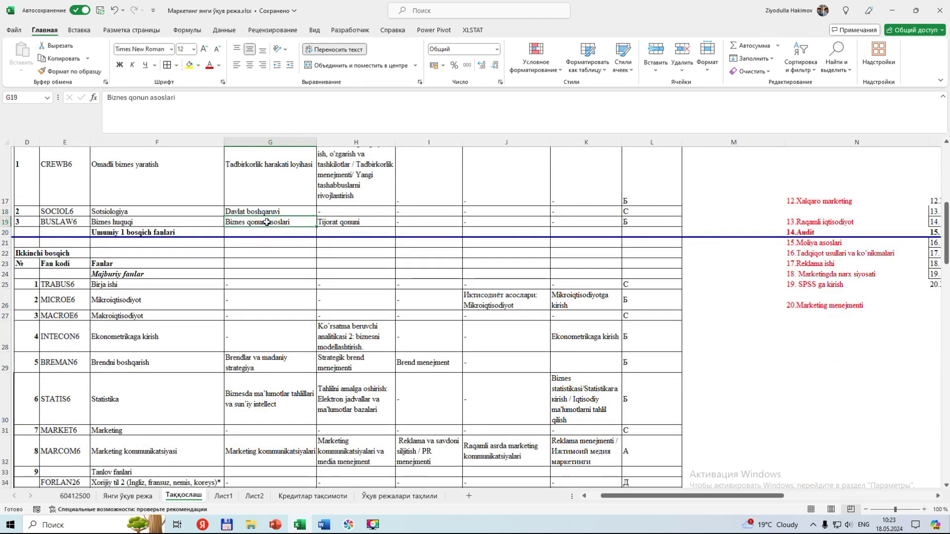
click(140, 222)
click(256, 220)
click(341, 223)
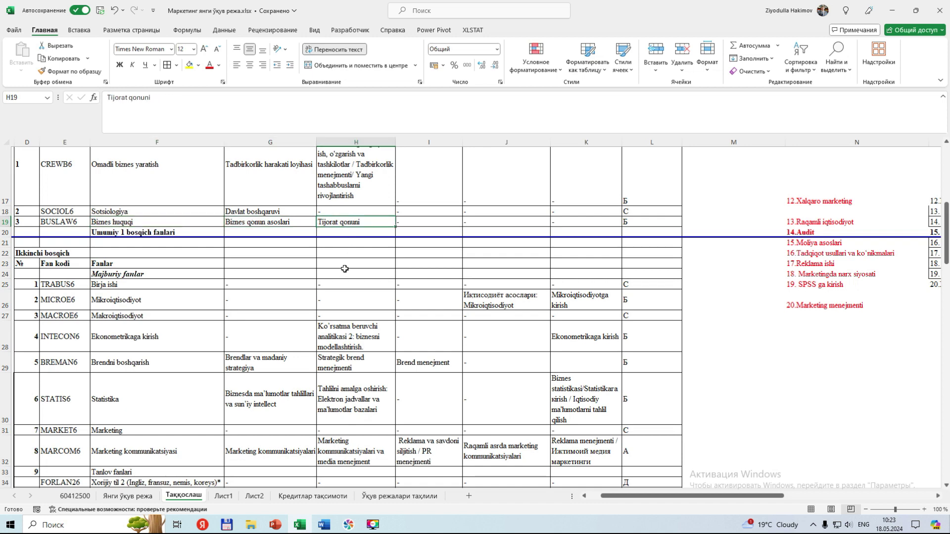
Compare TDIU's Brendni boshqarish subject with the foreign universities' entries in row 29, and return to the start of the table
click(129, 365)
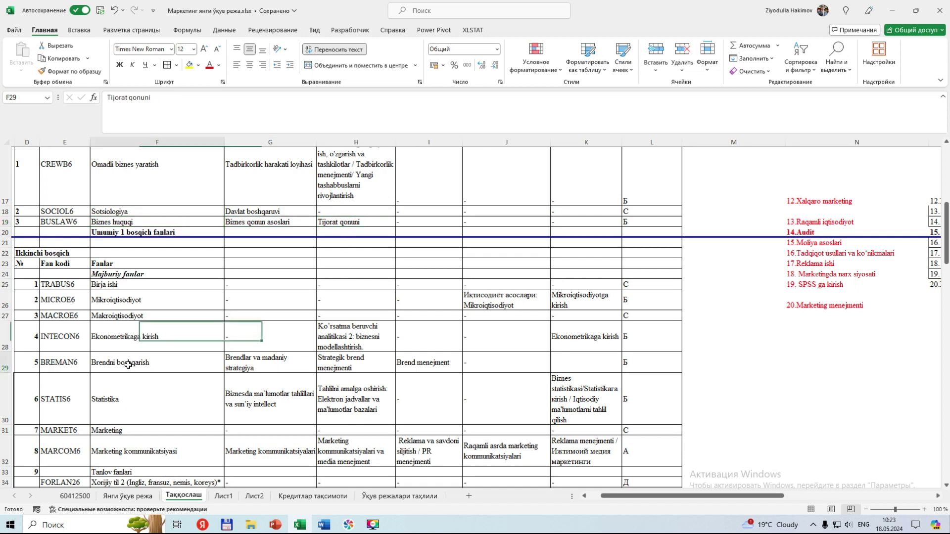
click(258, 364)
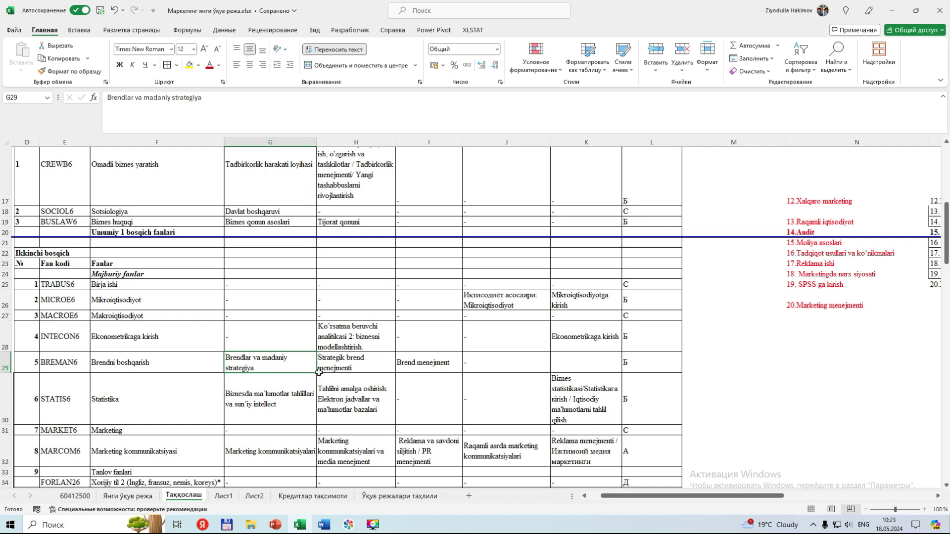
click(345, 366)
click(436, 365)
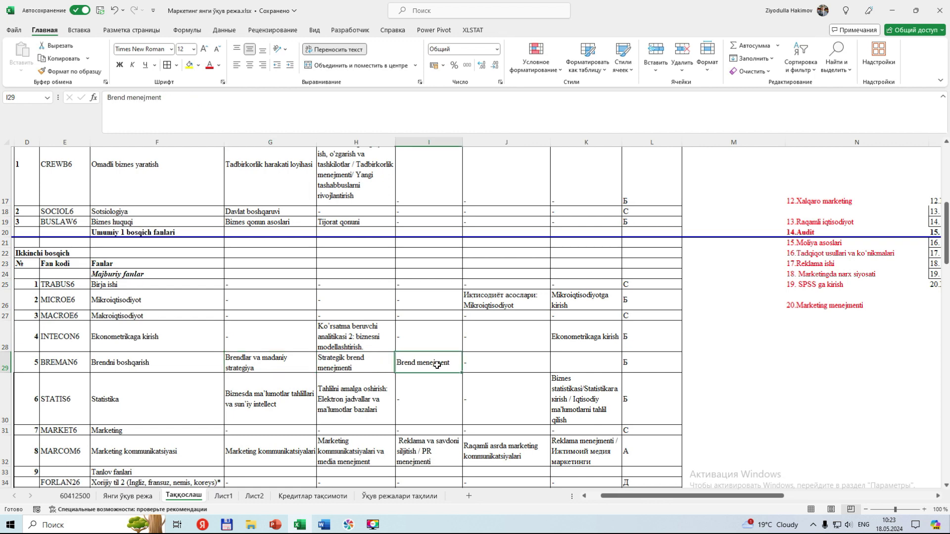
drag(247, 359, 566, 366)
click(584, 364)
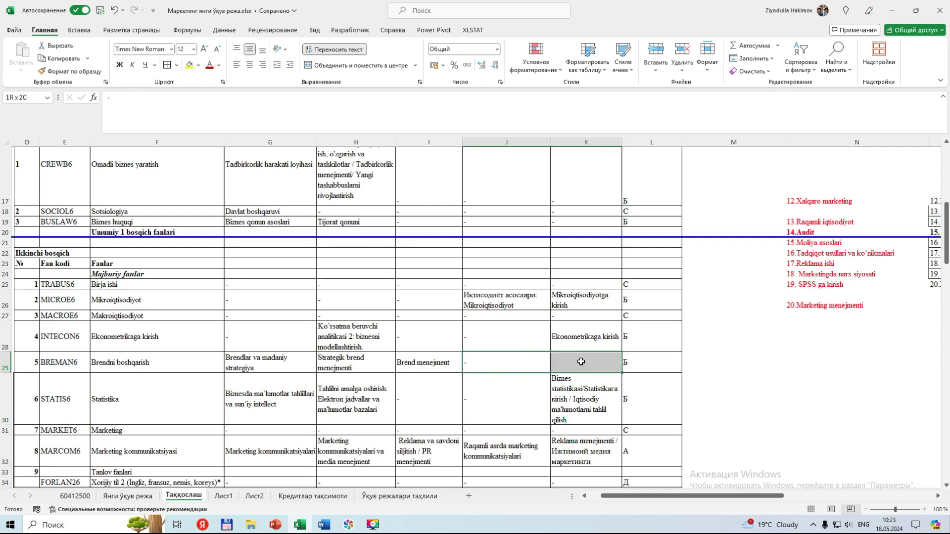
scroll(279, 372, down, 8)
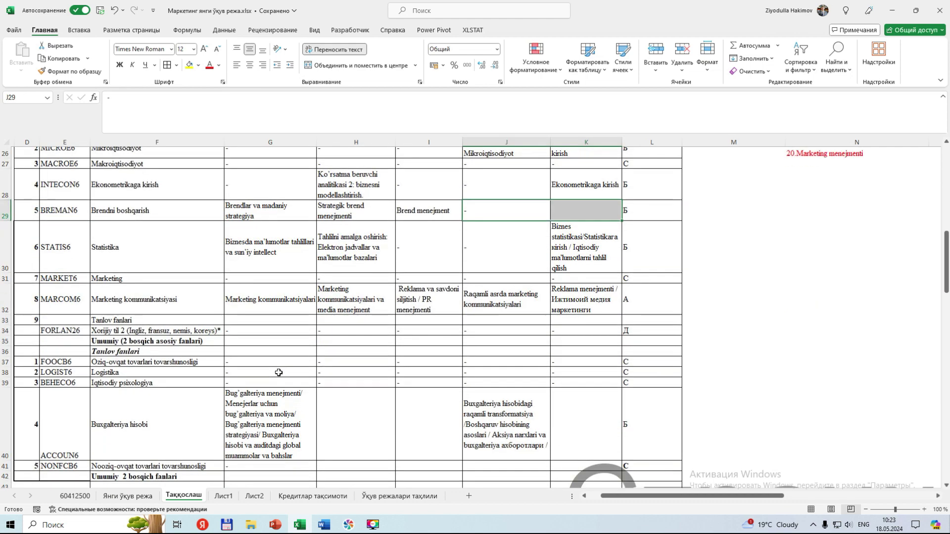
scroll(278, 373, up, 13)
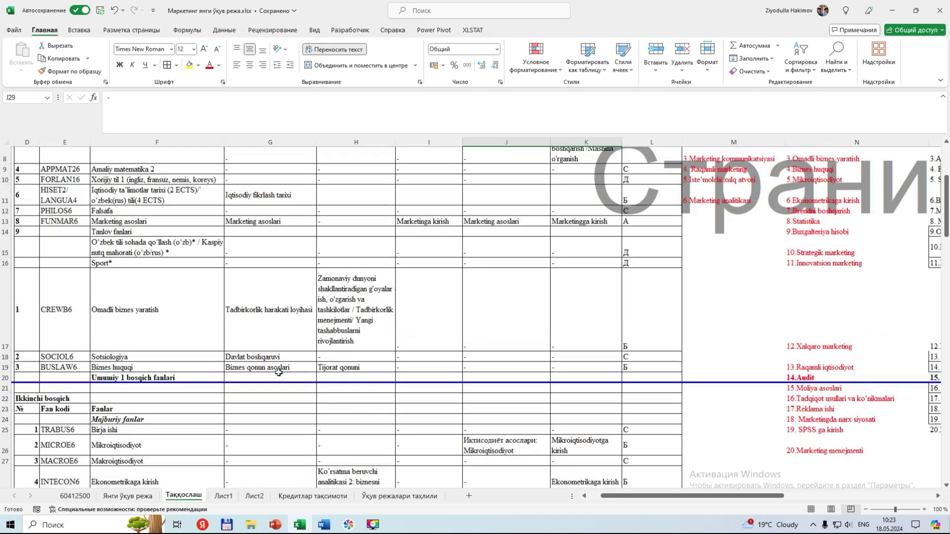
click(260, 241)
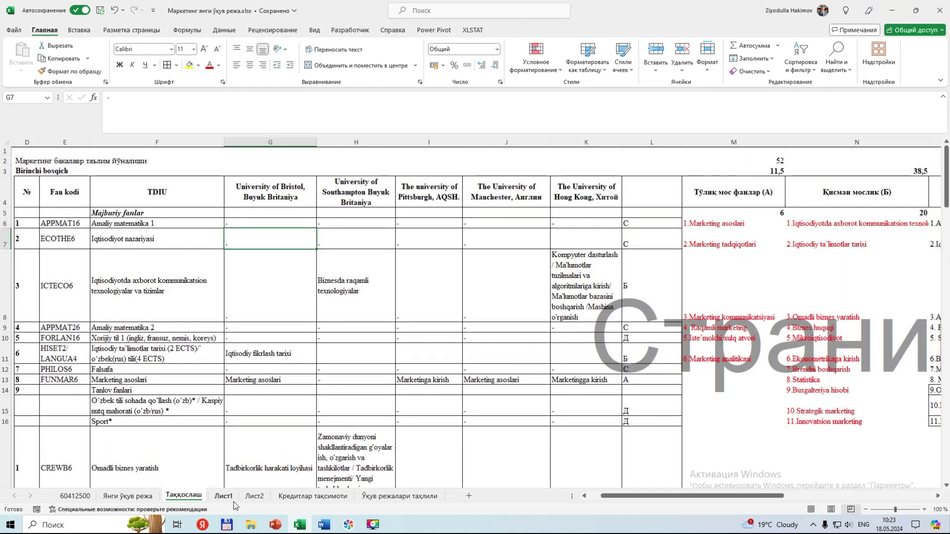
Switch to the Ўқув режалар Word document and look through the University of Bristol's compulsory and elective subjects
click(324, 525)
click(278, 505)
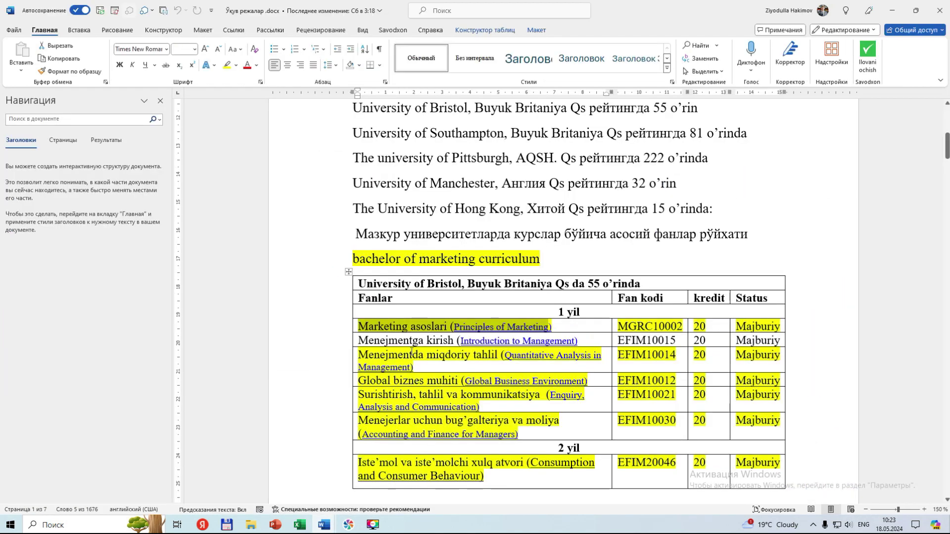
scroll(408, 386, down, 10)
scroll(408, 399, down, 5)
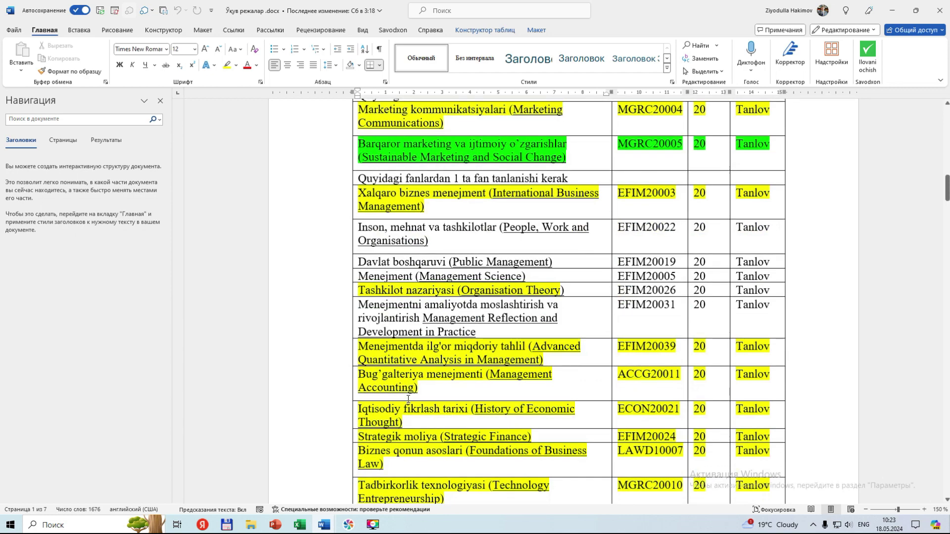
scroll(408, 399, down, 4)
scroll(408, 398, down, 10)
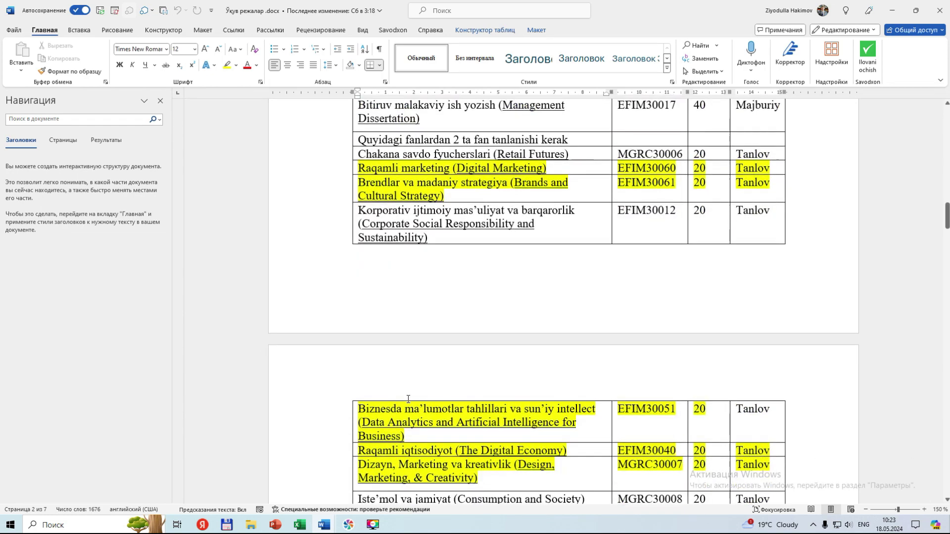
scroll(408, 399, down, 3)
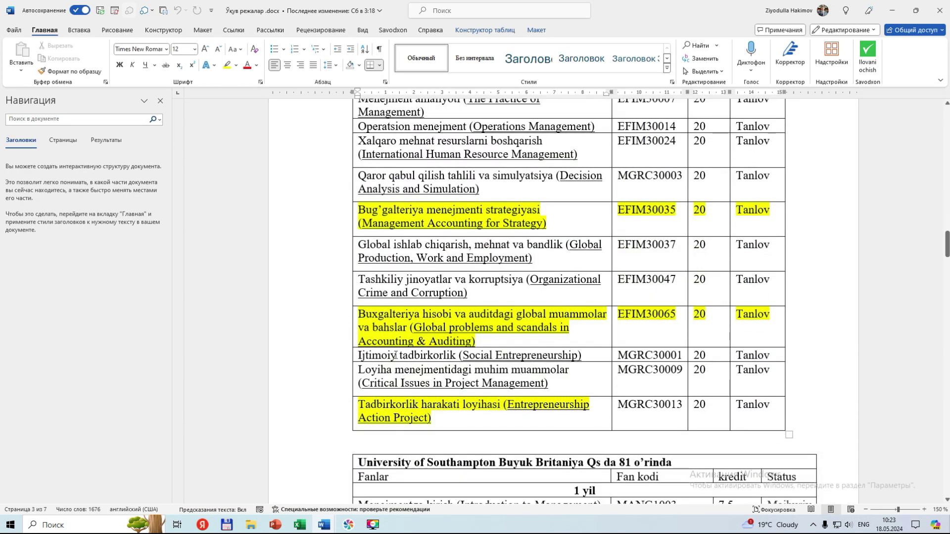
scroll(394, 355, up, 5)
click(324, 524)
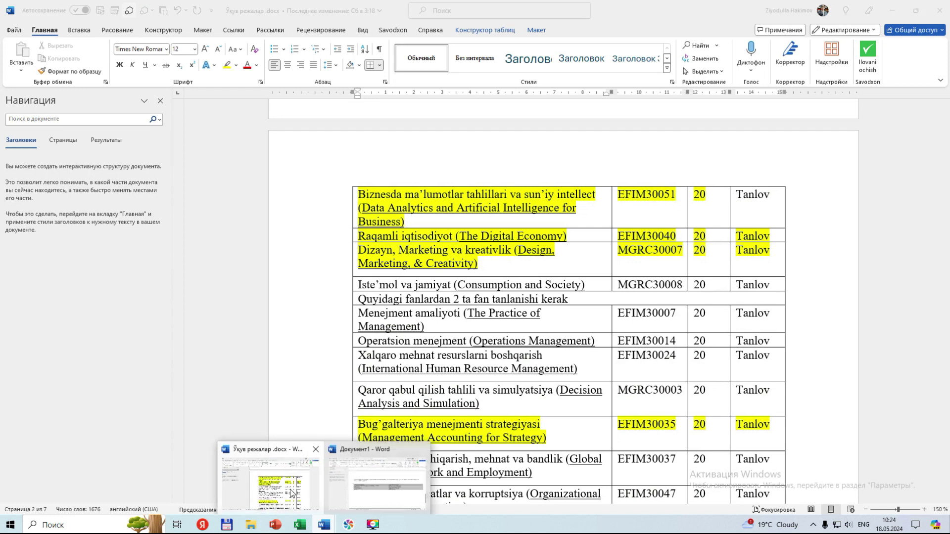
Return to the Excel workbook and compare Amaliy matematika 1 with the foreign universities' entries and its category in row 6
click(300, 524)
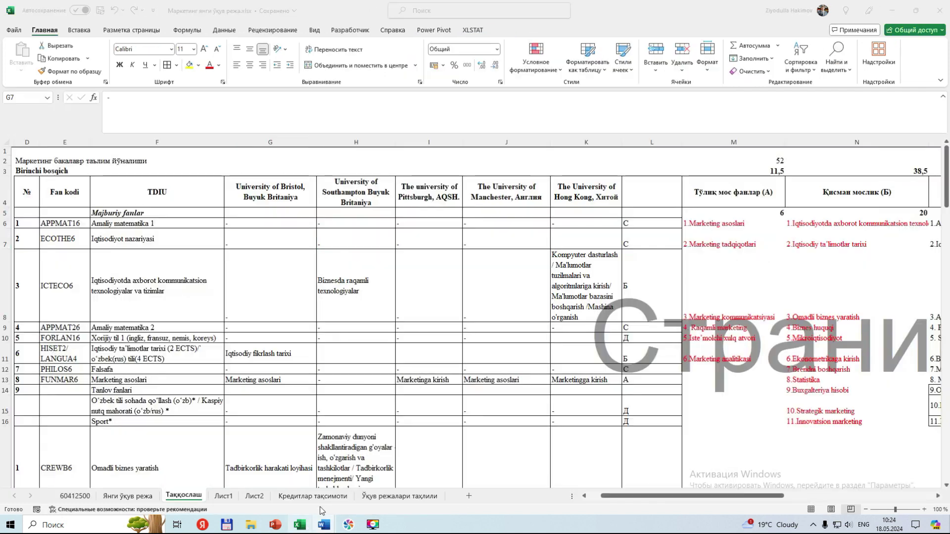
click(158, 226)
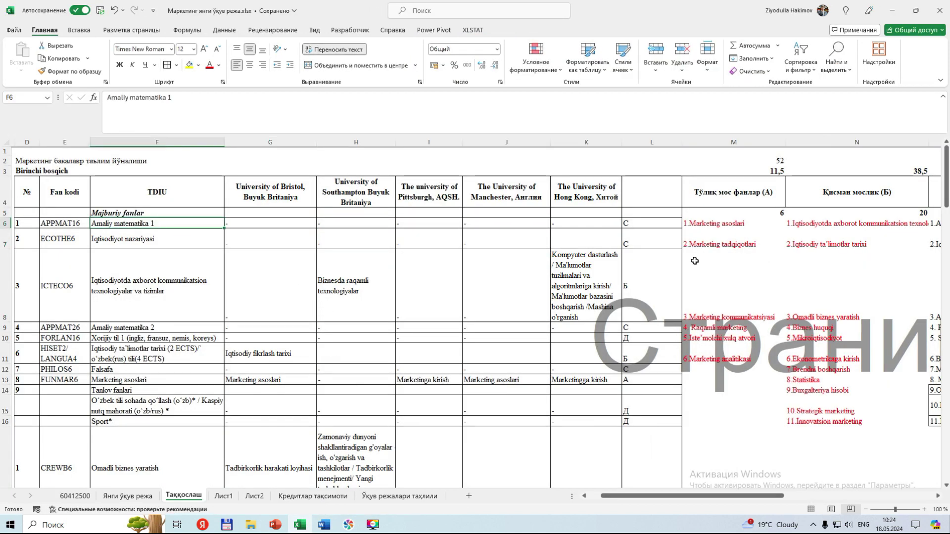
click(634, 223)
drag(135, 223, 544, 223)
click(650, 221)
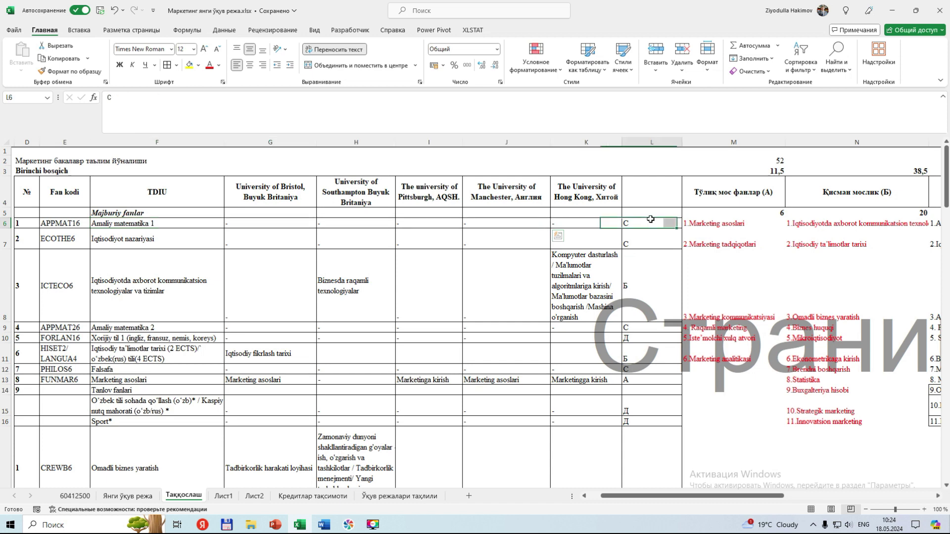
Review the headings of the four match categories in row 4, from Тўлиқ мос фанлар (А) to Факультатив (Д)
click(740, 194)
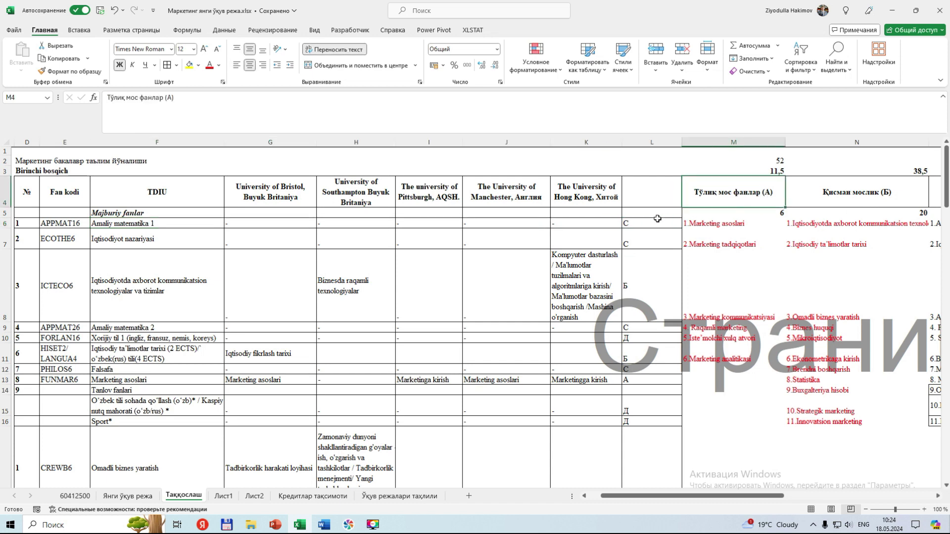
click(878, 196)
key(Right)
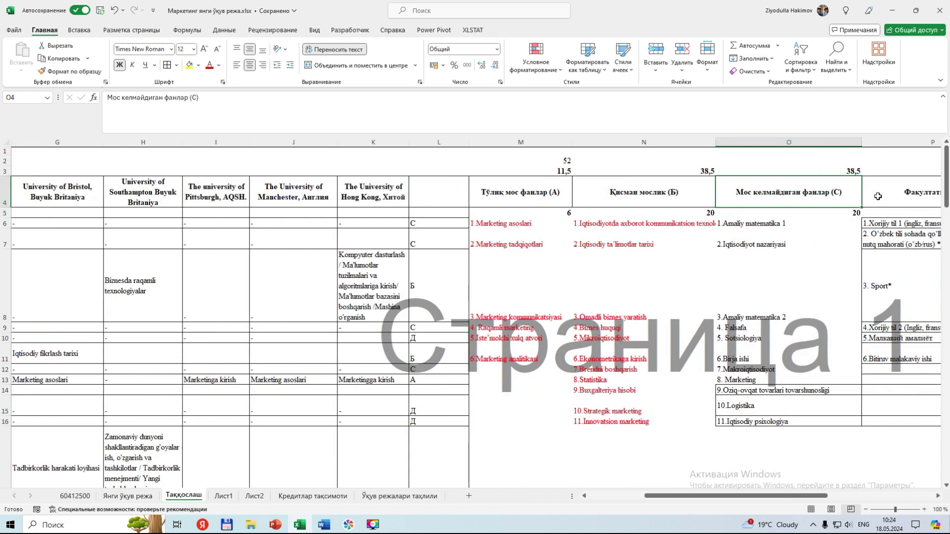
key(Right)
key(Left)
key(Left)
key(Left)
key(Left)
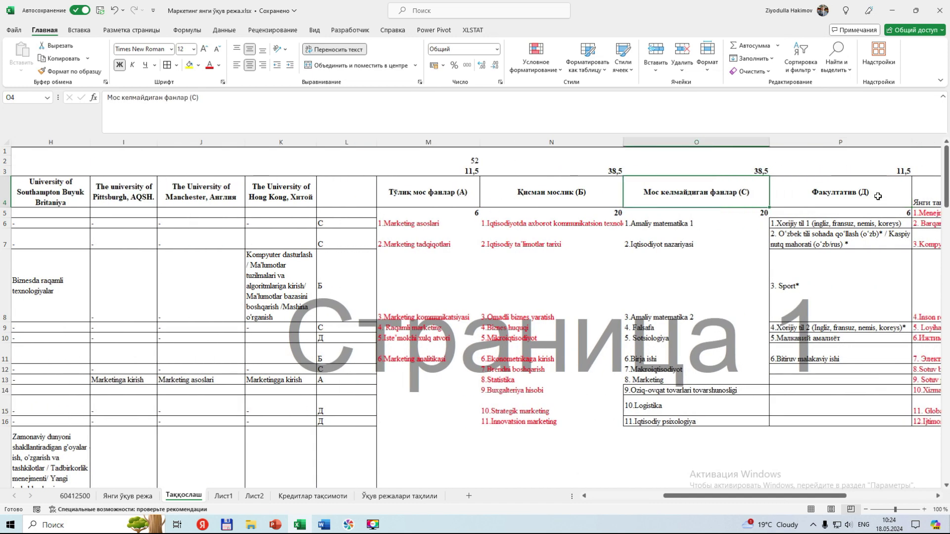
Go back to the Amaliy matematika 1 row and follow it from the subject code to its match category in column L
key(Left)
key(Down)
key(Down)
key(Left)
key(Left)
key(Left)
key(Left)
key(Home)
key(Right)
key(Right)
key(Right)
key(Right)
key(Right)
key(Right)
key(Right)
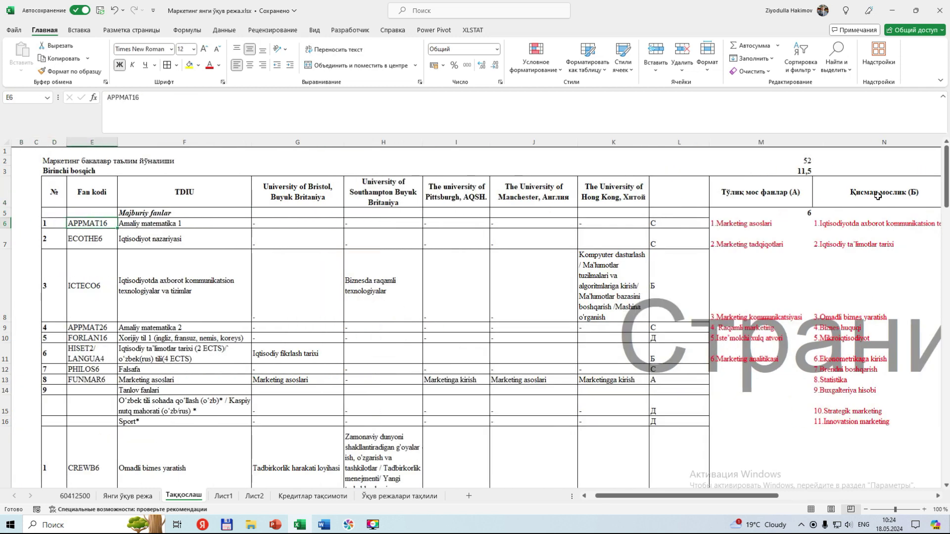
key(Right)
key(Right)
key(Right)
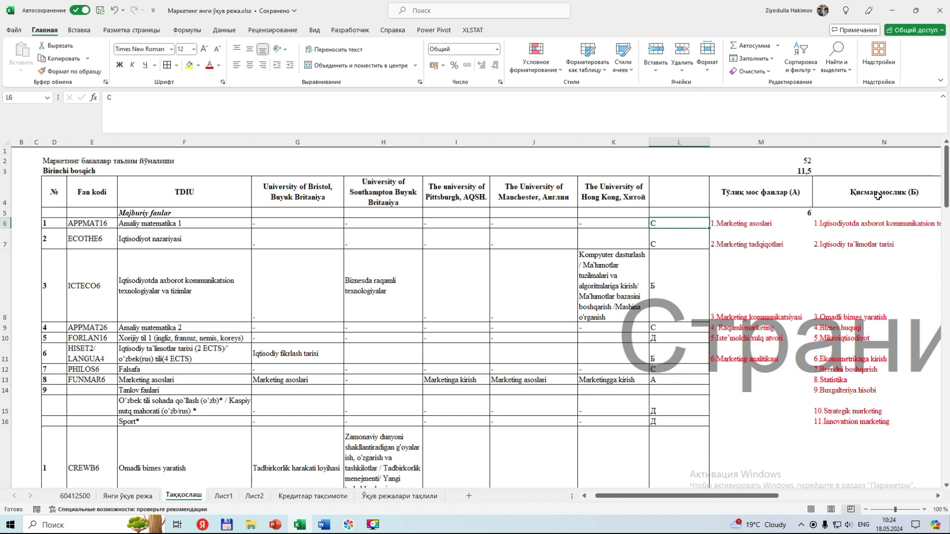
Check the match category of Iqtisodiyot nazariyasi, and review the row 8 information technologies subject's university entries against its category
key(Down)
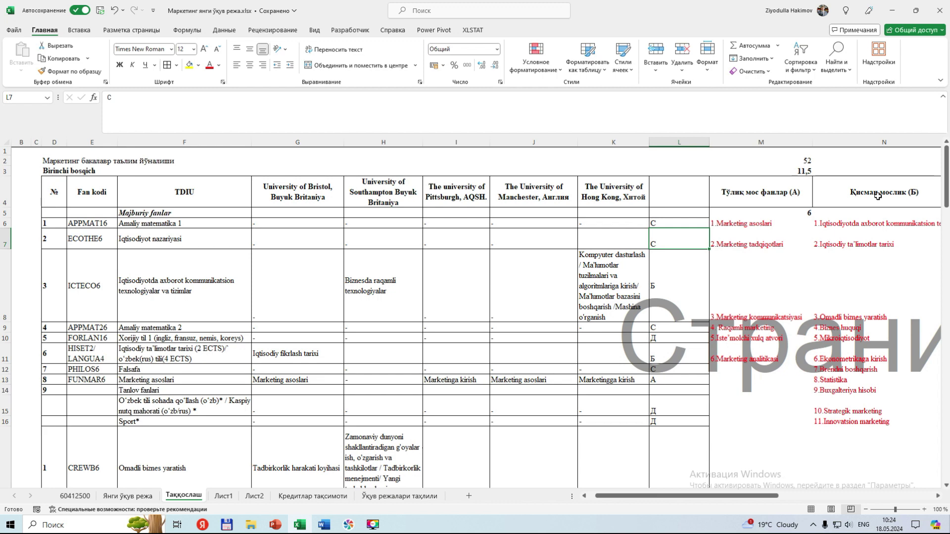
key(Down)
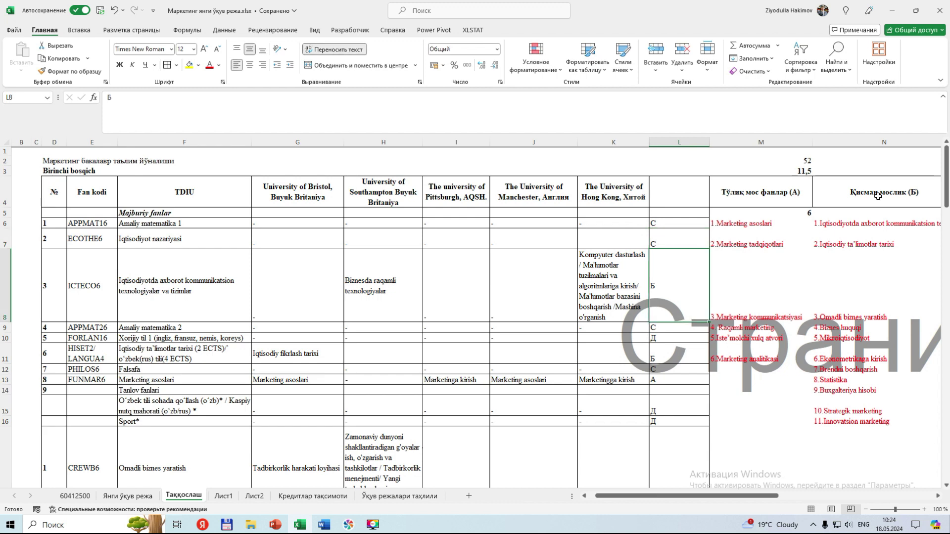
key(Left)
key(Left)
key(Left)
key(Left)
key(Left)
key(Left)
key(Right)
key(Right)
key(Right)
key(Right)
key(Right)
key(Right)
Check the match categories in column L for the TDIU subjects in rows 9 to 13
key(Down)
key(Down)
key(Down)
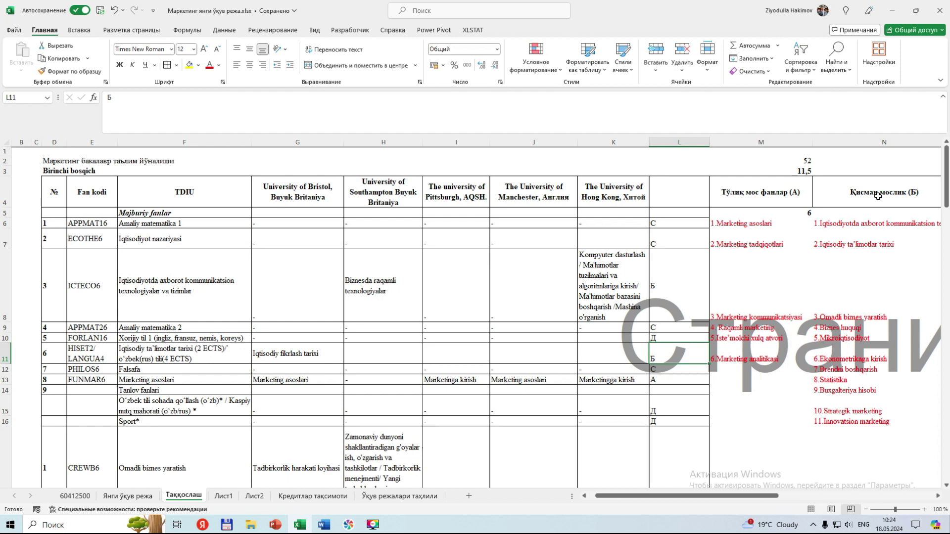
key(Up)
key(Up)
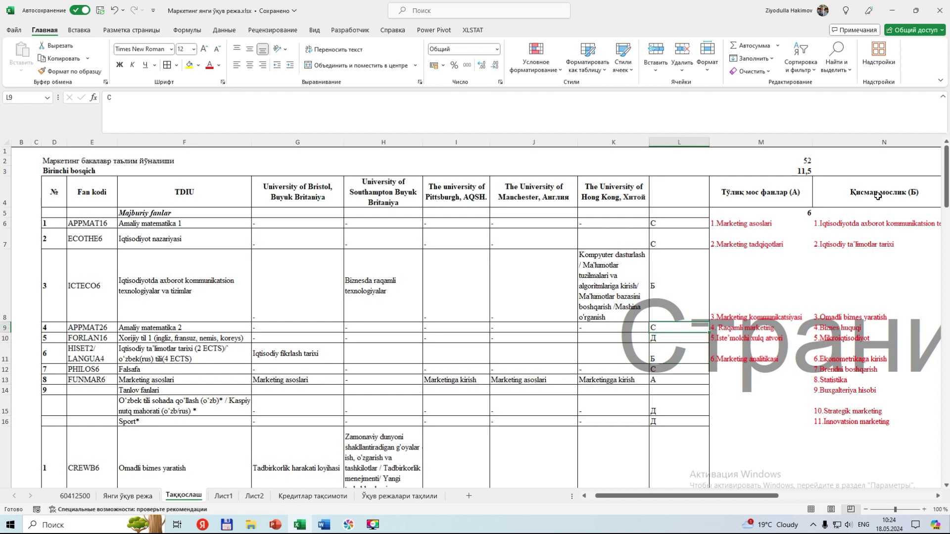
key(Down)
key(Down)
key(Down)
key(Down)
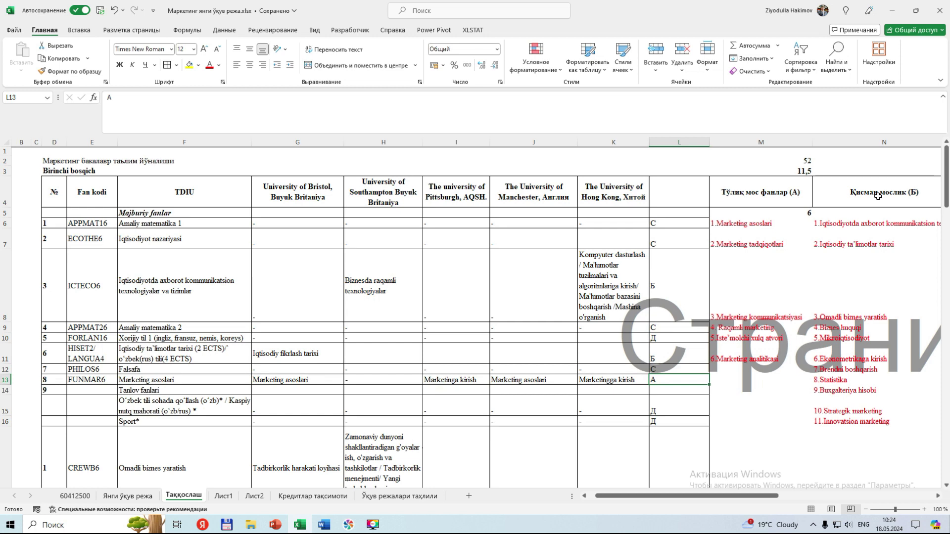
Compare TDIU's Marketing asoslari subject with each foreign university's entry and its match category in row 13
key(Left)
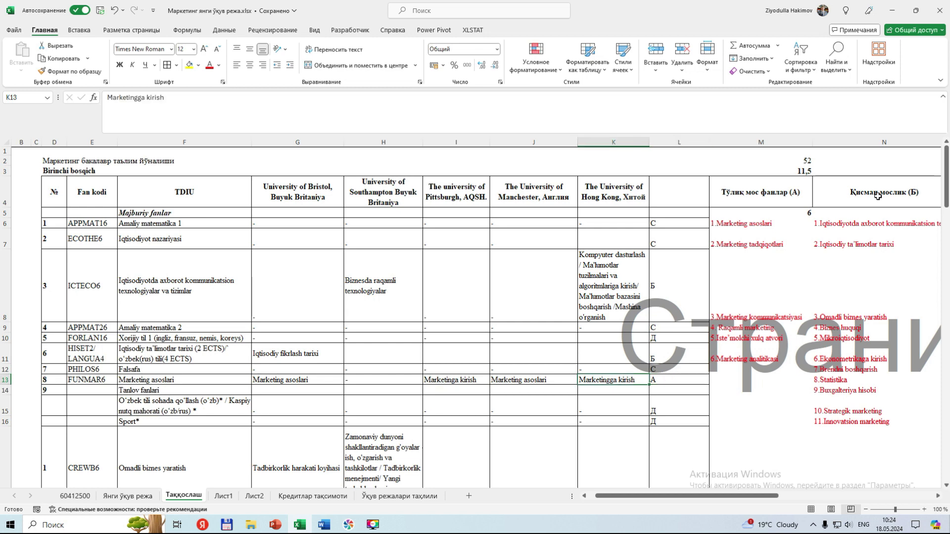
key(Right)
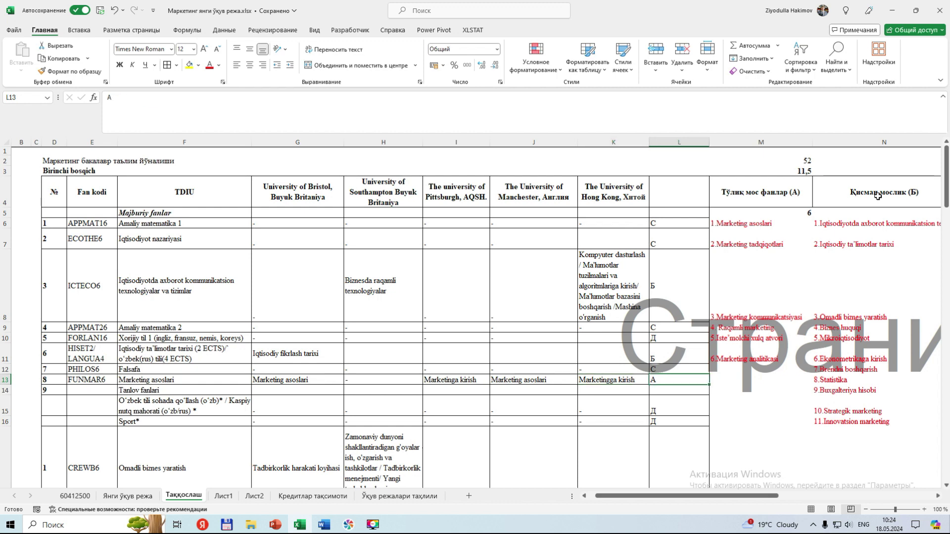
key(Left)
key(Left)
key(Left)
key(Left)
key(Left)
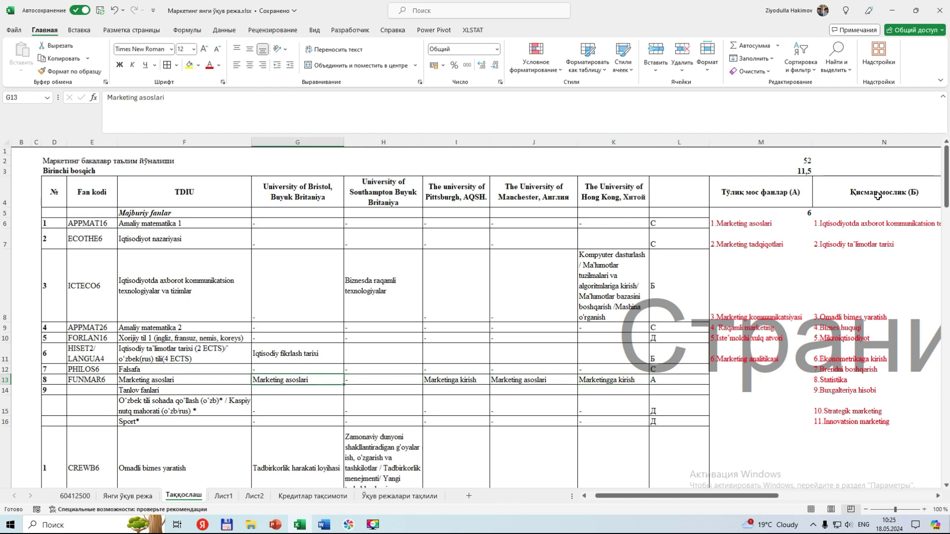
key(Left)
key(Right)
key(Right)
key(Right)
key(Right)
key(Right)
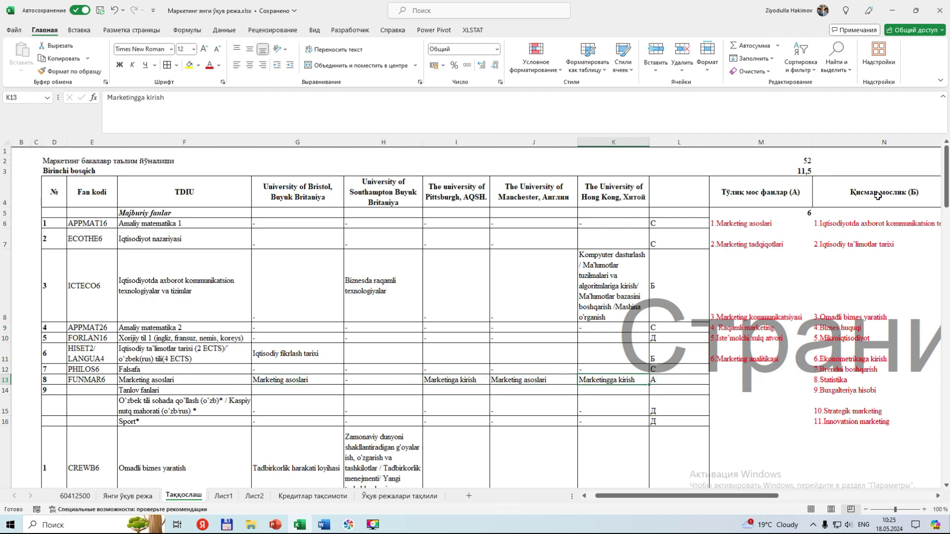
key(Left)
key(Left)
key(Left)
key(Left)
key(Right)
key(Right)
key(Right)
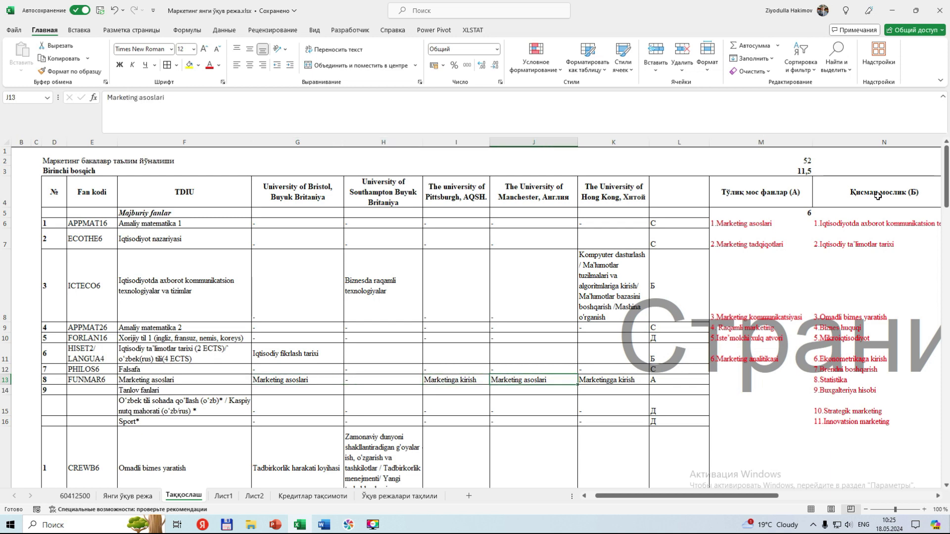
key(Right)
key(Left)
key(Left)
key(Left)
key(Left)
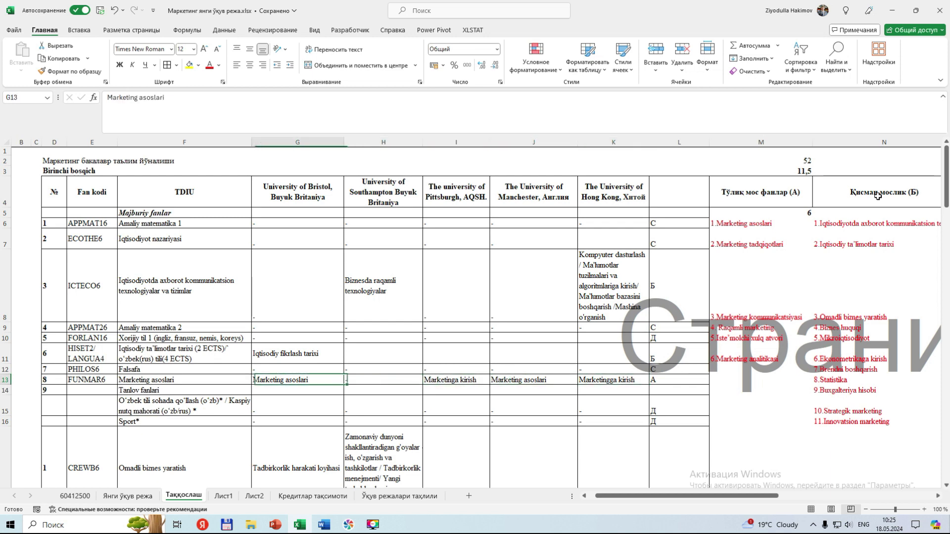
key(Left)
key(Left)
key(Right)
key(Right)
key(Right)
key(Right)
key(Right)
key(Right)
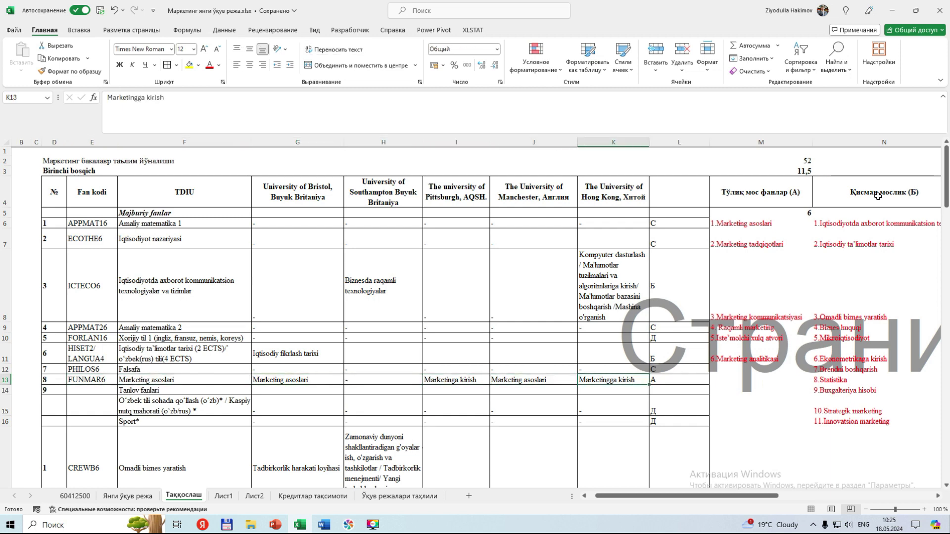
Follow the match categories in column L from the Marketing asoslari row through the first-stage electives to Brendni boshqarish in row 29
key(Right)
key(Down)
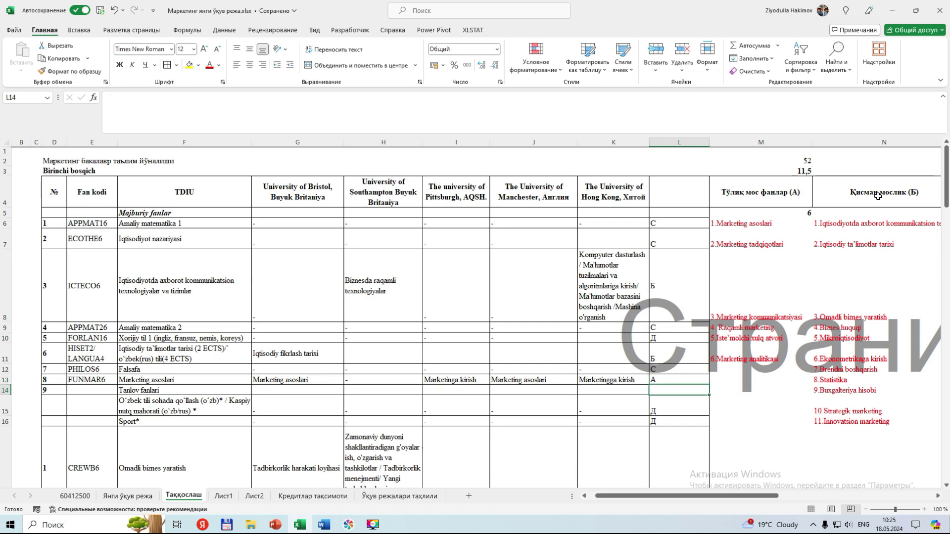
key(Down)
key(Down)
key(Down)
key(Down)
key(Down)
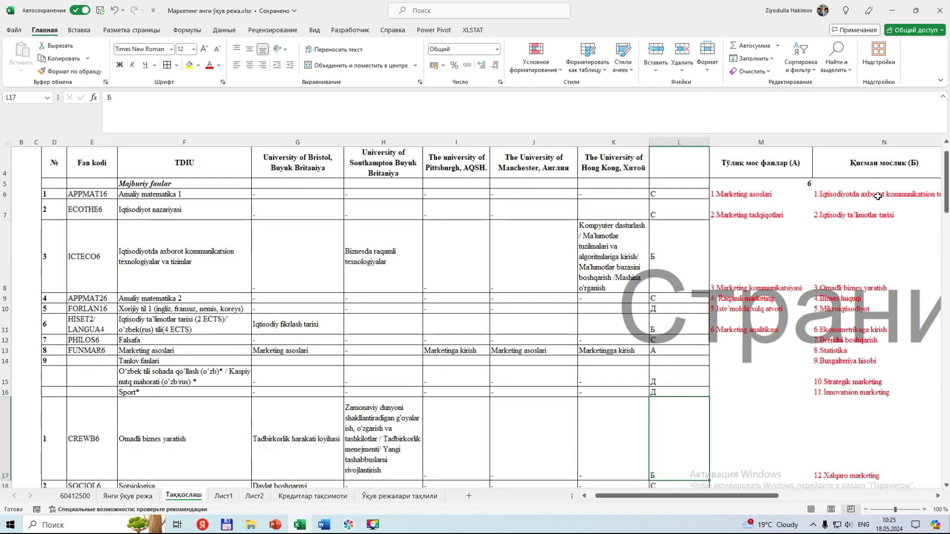
key(Down)
key(Down)
key(Down)
key(Down)
key(Down)
key(Down)
key(Down)
key(Down)
key(Down)
key(Down)
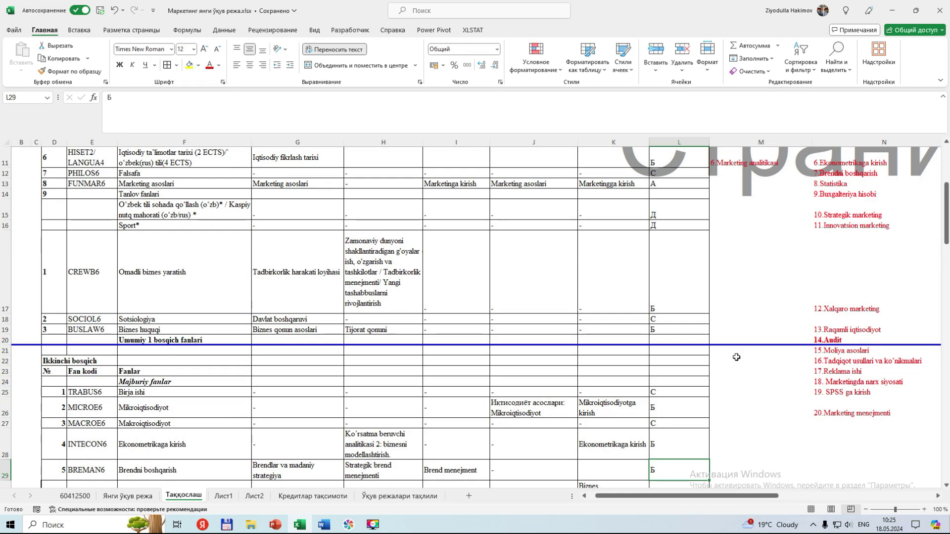
Review the remaining second-stage and third-stage subjects, and check the match category of Malakaviy amaliyot in row 52
scroll(683, 335, down, 2)
scroll(684, 335, down, 4)
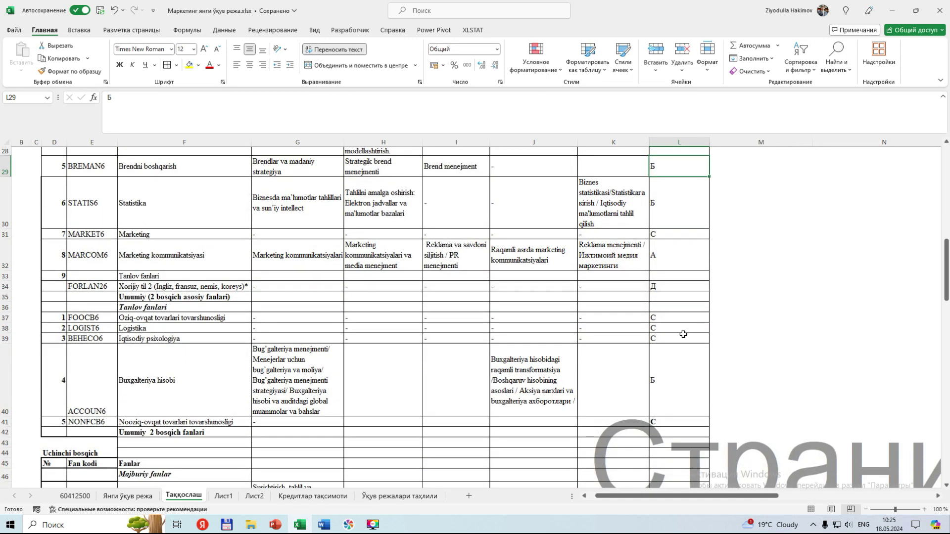
scroll(683, 334, down, 5)
scroll(683, 334, down, 1)
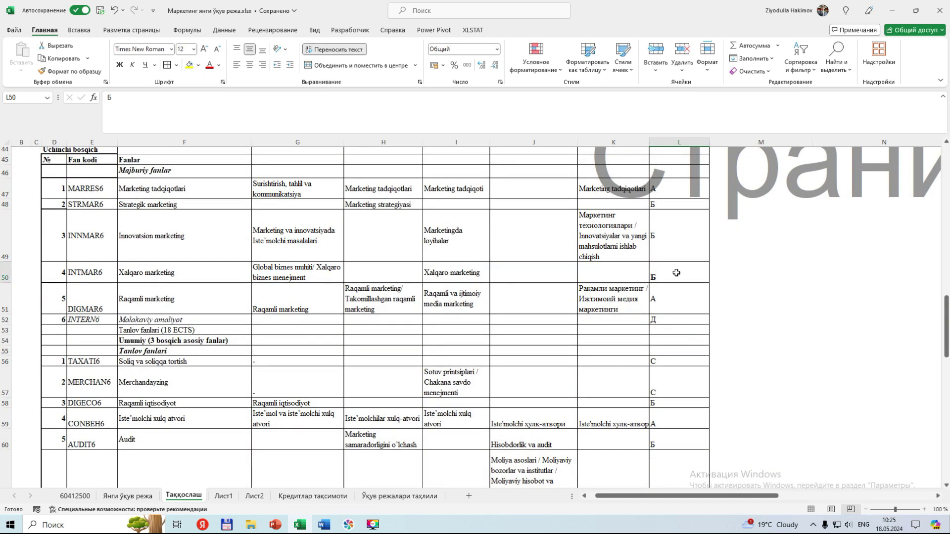
drag(677, 272, 678, 320)
click(662, 321)
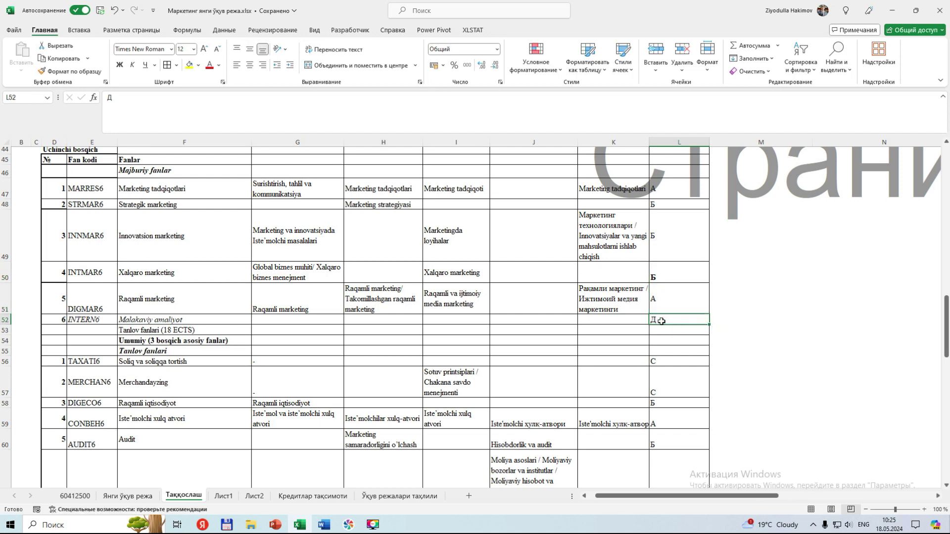
drag(175, 317, 695, 330)
click(658, 322)
Compare Bitiruv malakaviy ishi in row 71 with the Bristol and Southampton entries and its match category
scroll(135, 363, down, 6)
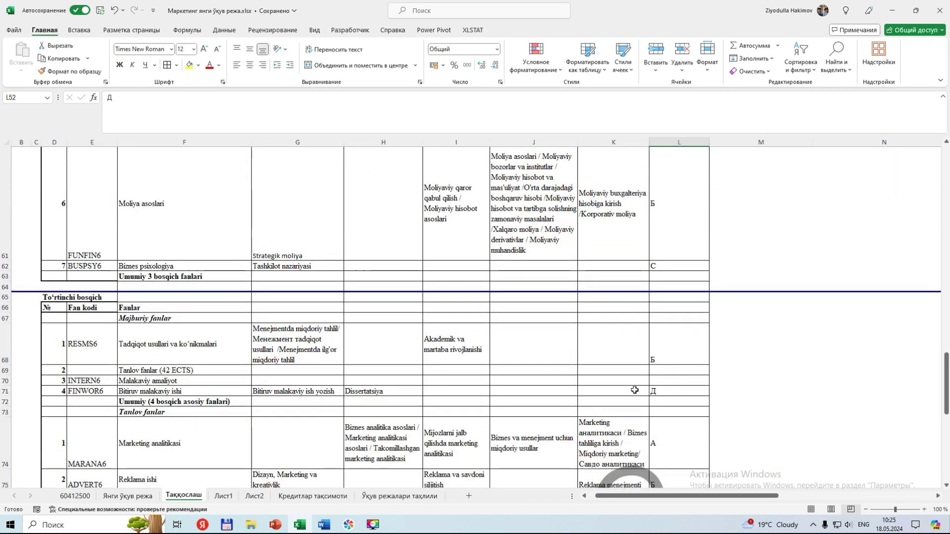
drag(188, 390, 661, 393)
click(661, 394)
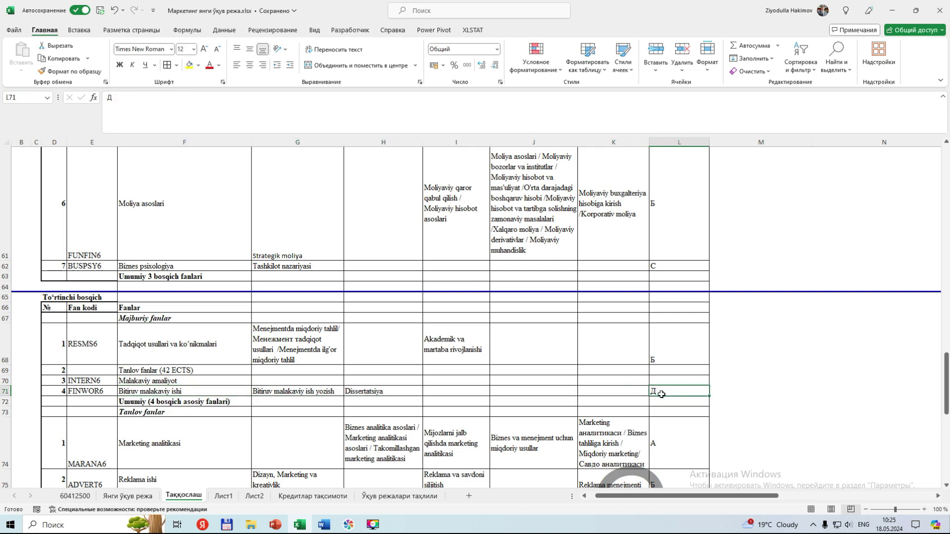
drag(275, 391, 391, 391)
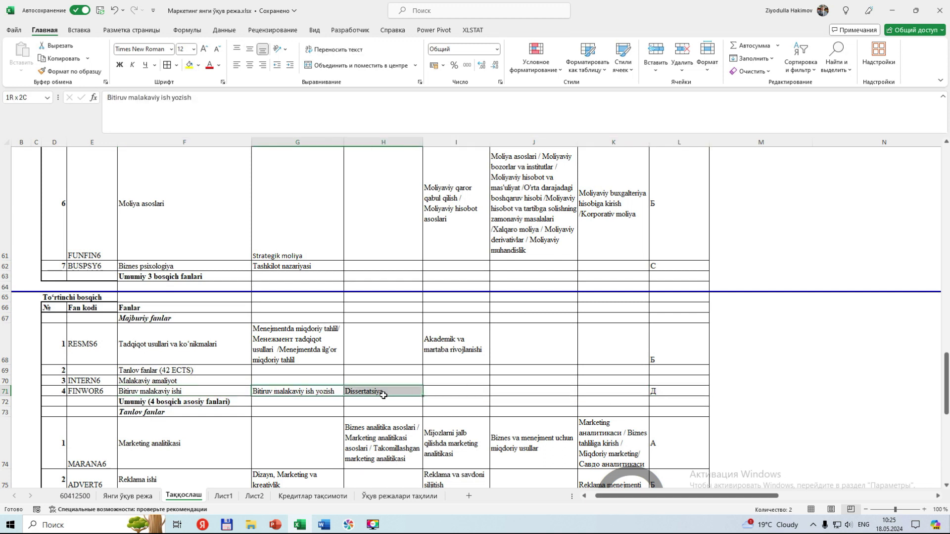
drag(310, 392, 404, 391)
click(661, 393)
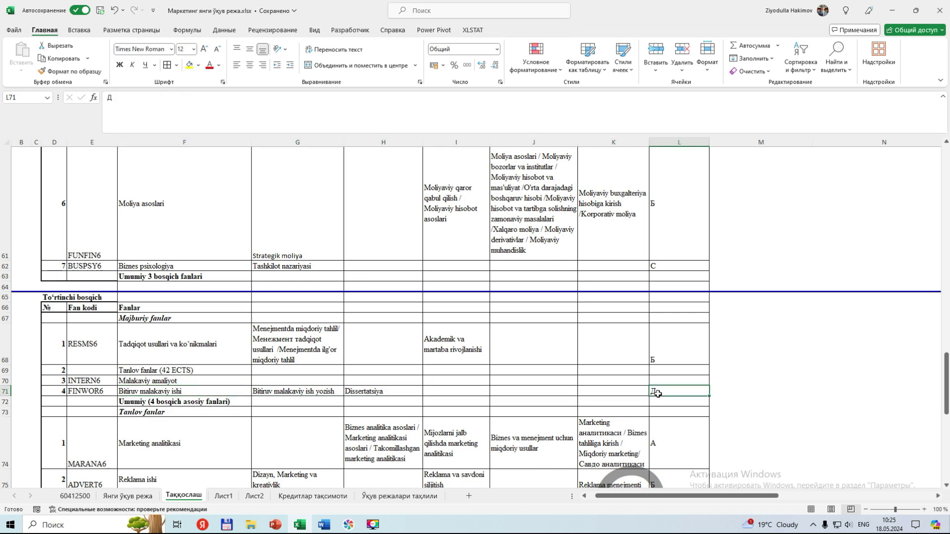
drag(149, 391, 638, 397)
Follow the fourth-stage Malakaviy amaliyot row 70 across the universities to its category cell in column L
drag(148, 381, 655, 385)
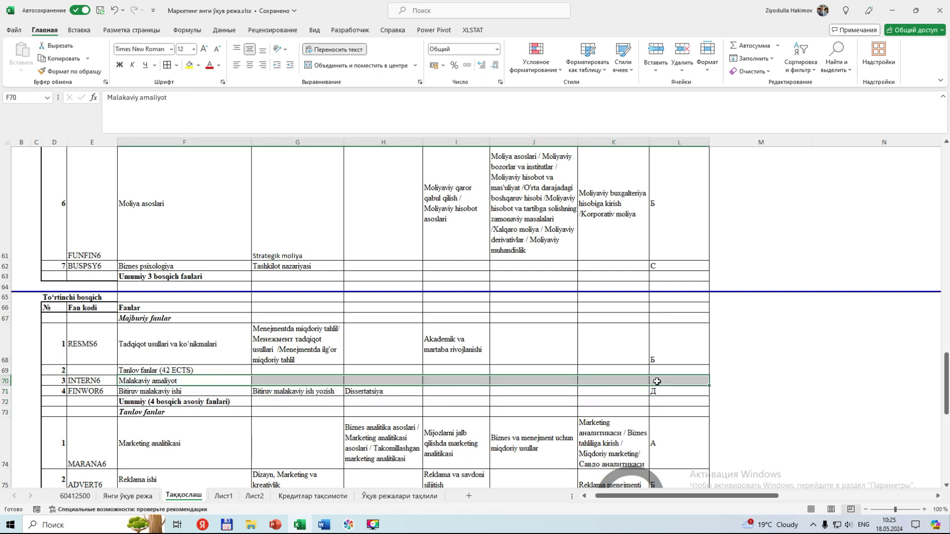
click(672, 379)
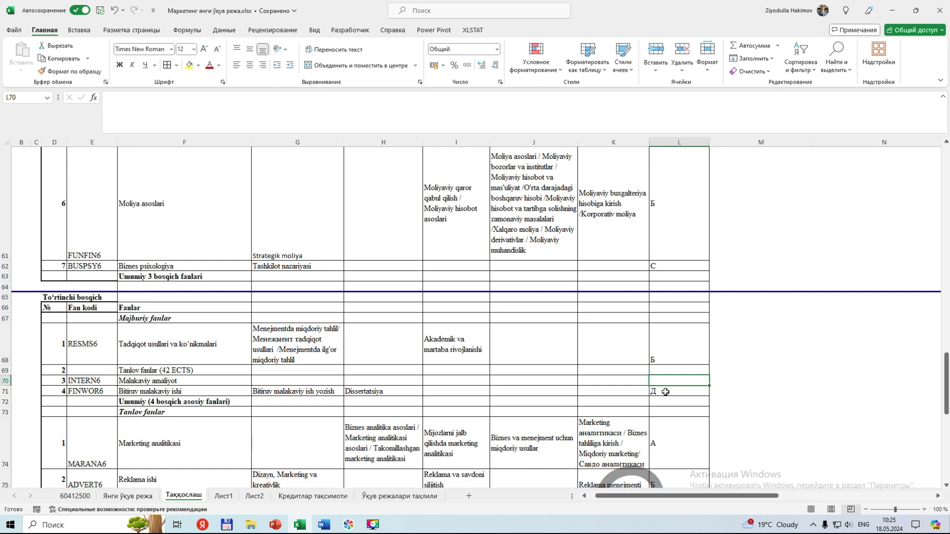
drag(161, 381, 210, 383)
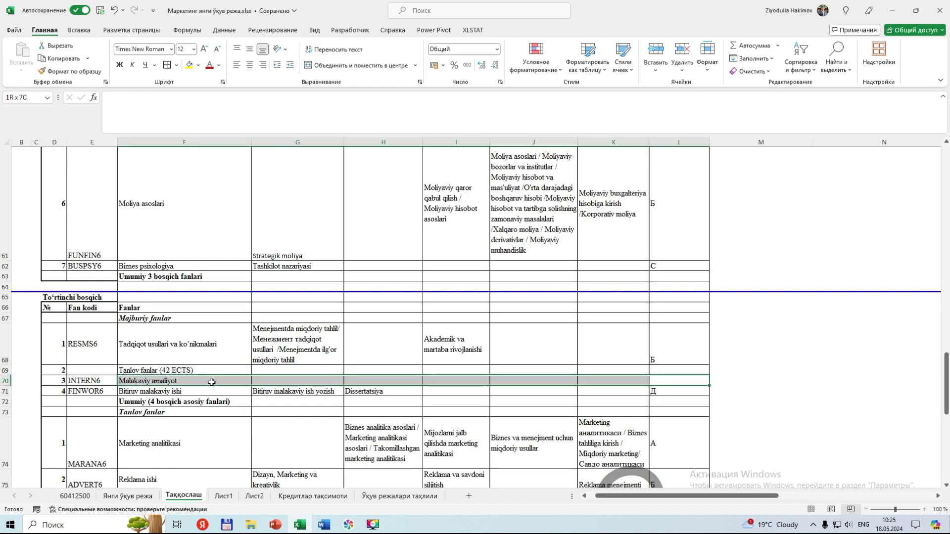
click(205, 382)
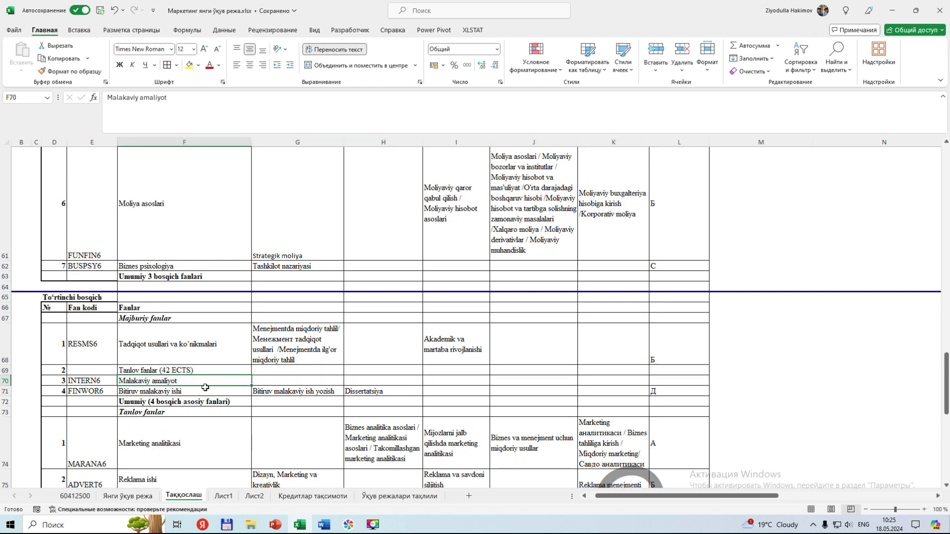
click(667, 379)
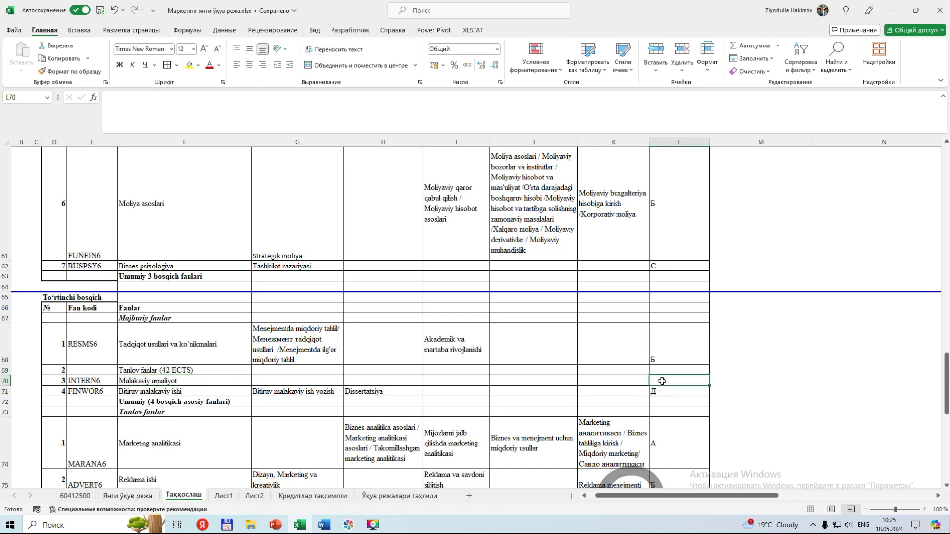
Look through the rest of the fourth-stage subjects, and return to the first-stage categories in column L from row 6
scroll(662, 390, up, 3)
scroll(662, 389, down, 6)
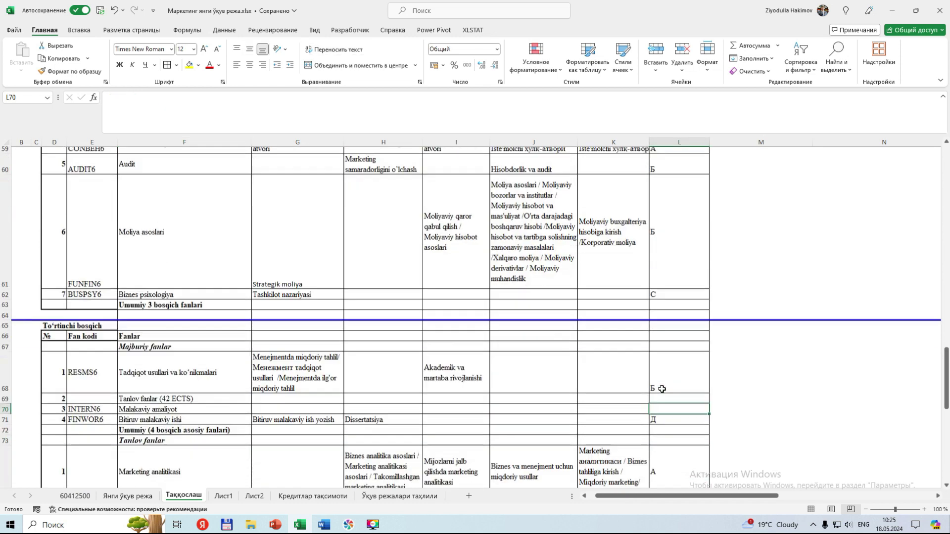
scroll(660, 399, down, 3)
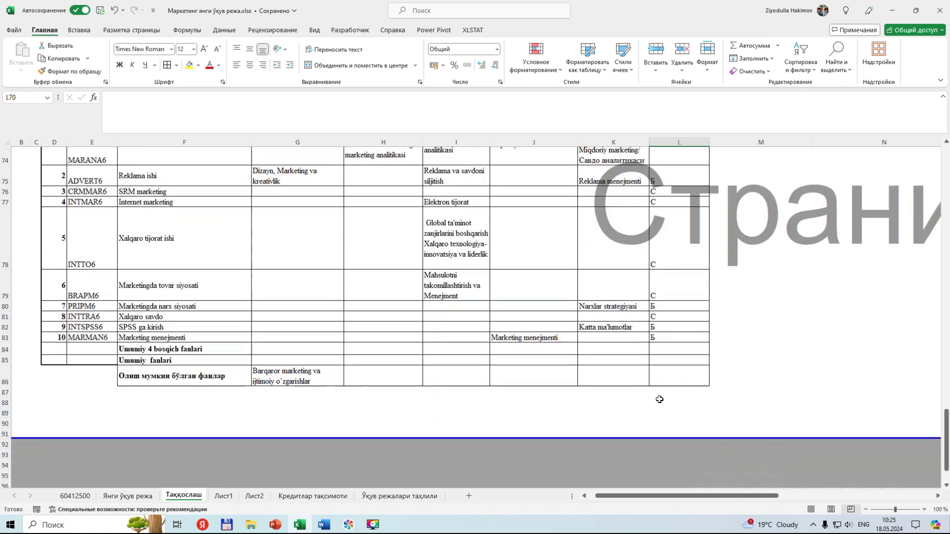
scroll(659, 398, up, 18)
scroll(662, 384, up, 6)
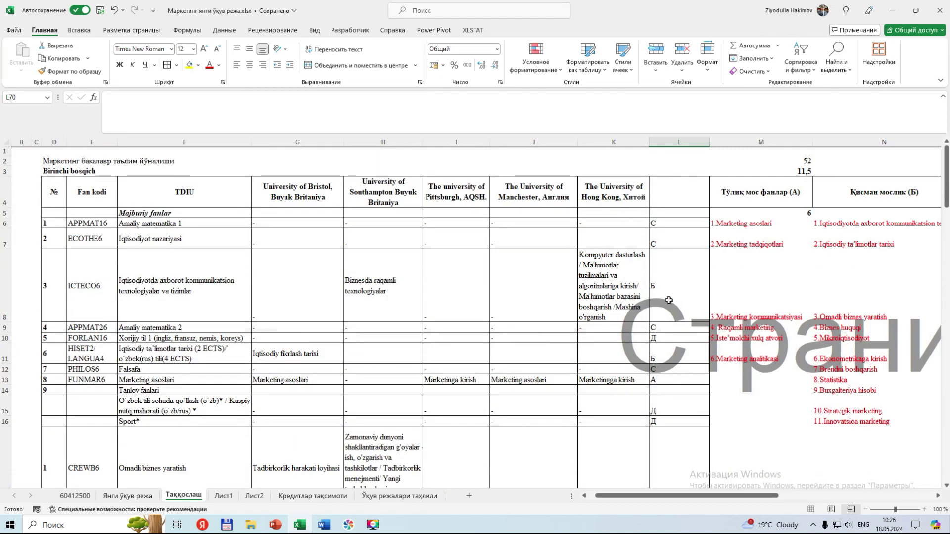
drag(666, 222, 667, 408)
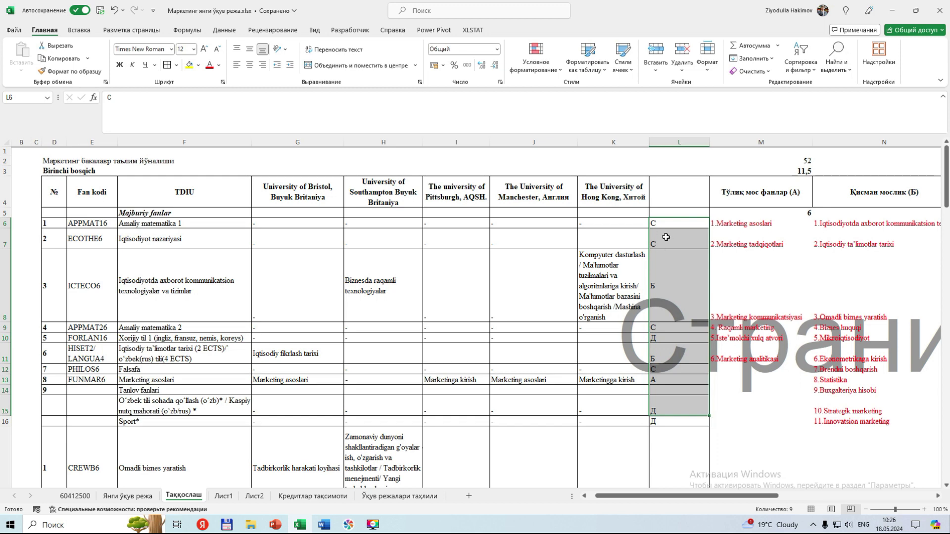
click(666, 225)
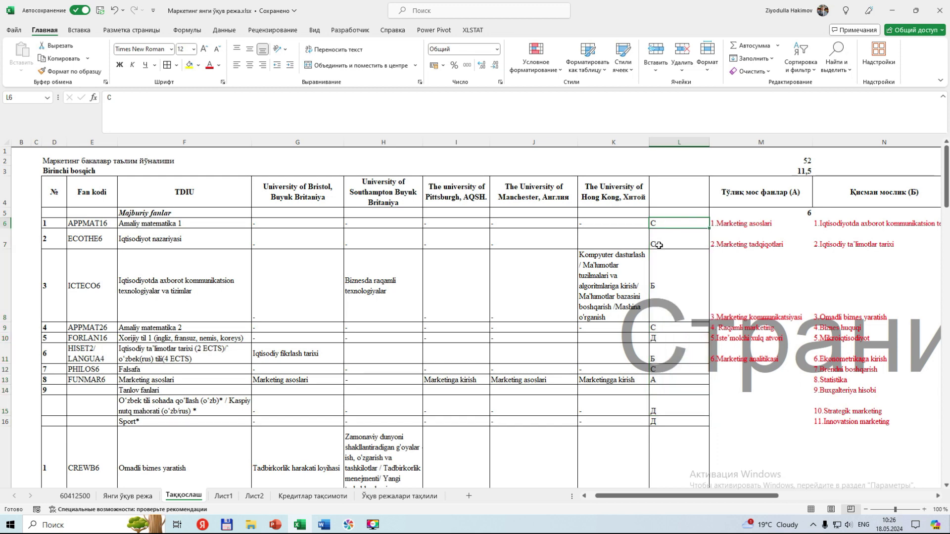
Inspect the СЧЁТЕСЛИ formulas in row 5 that count the А, Б, С and Д subjects, without changing them
click(772, 213)
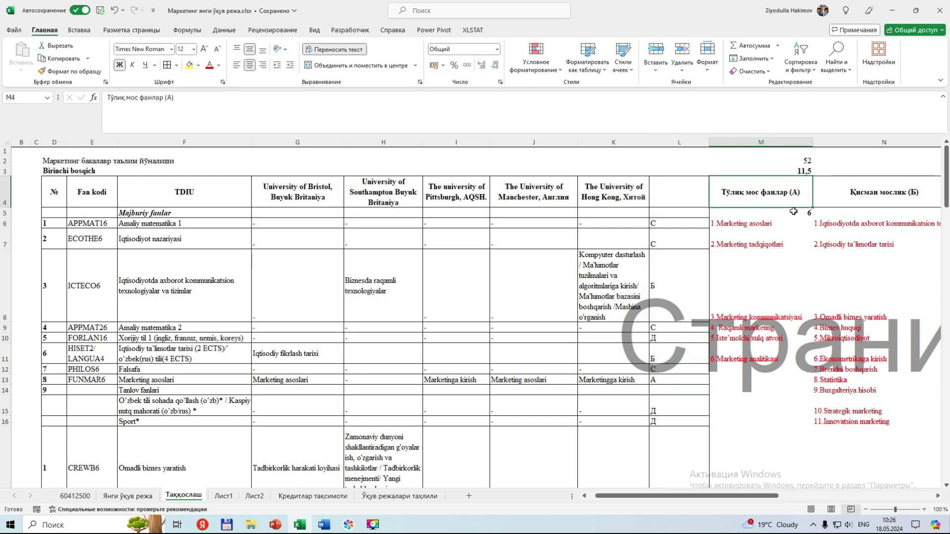
double_click(775, 213)
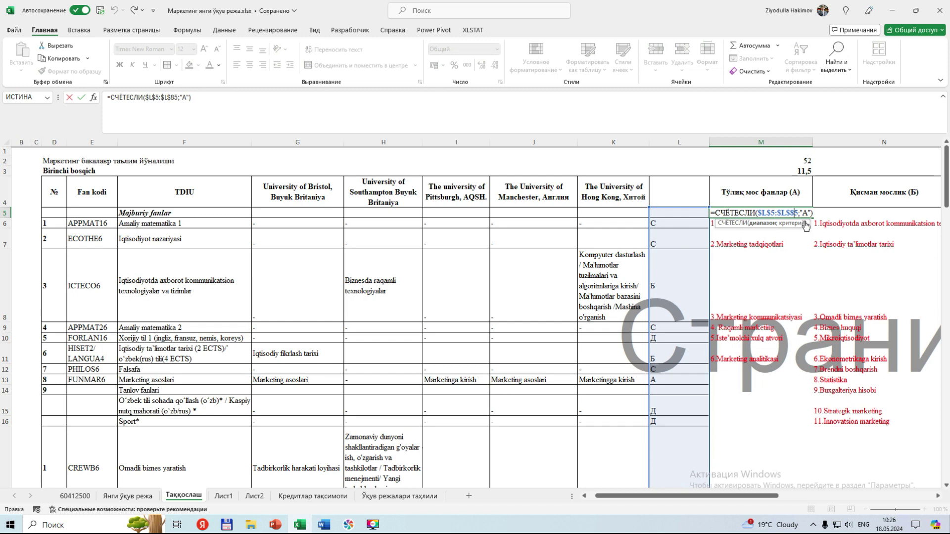
key(Escape)
scroll(825, 227, right, 5)
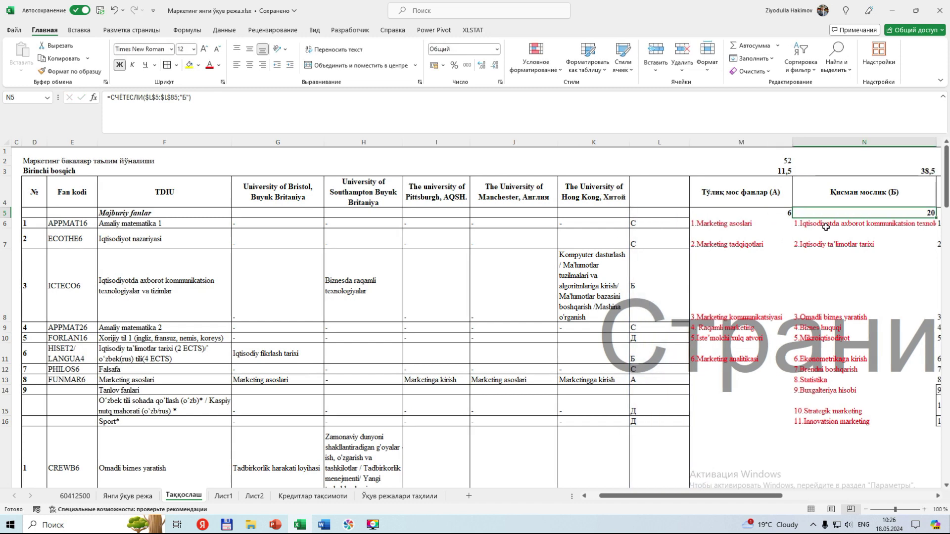
key(Right)
key(Right)
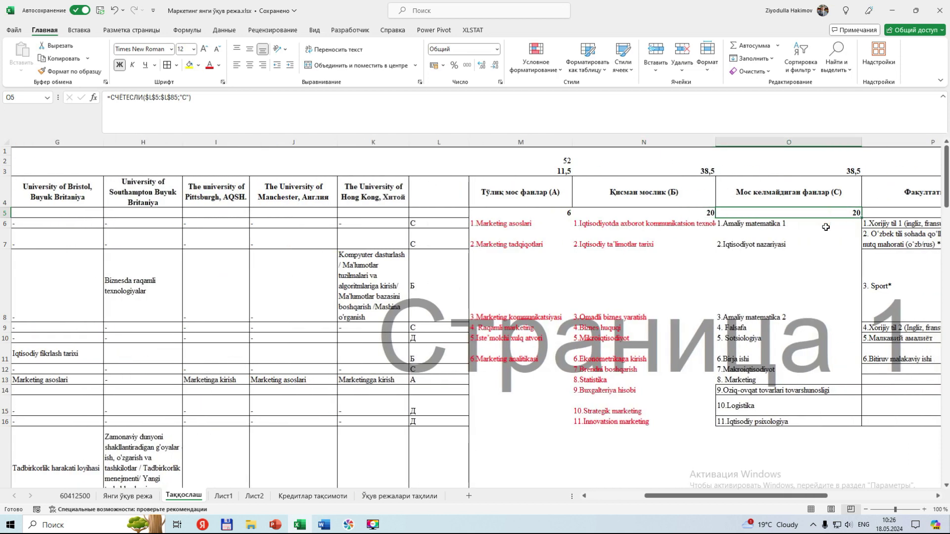
key(Right)
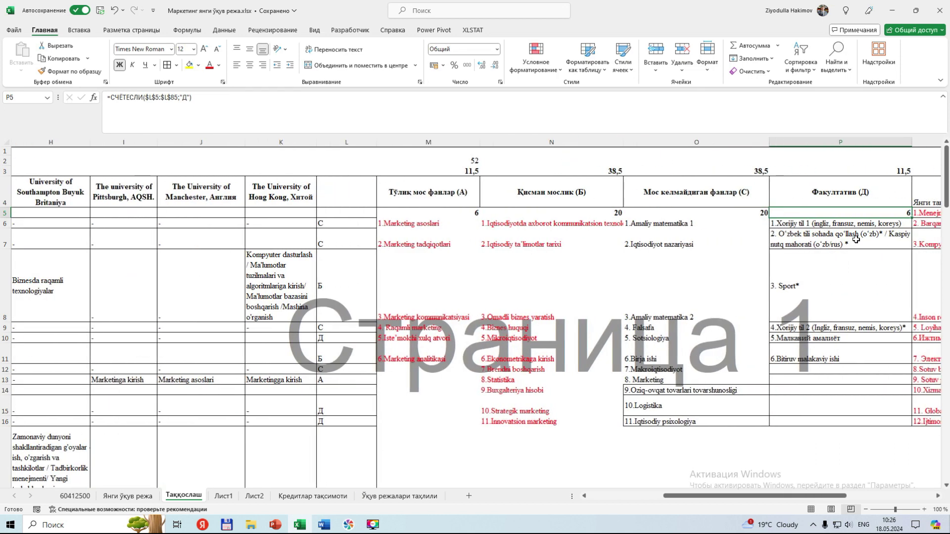
Compare the row 5 counts of the А, Б, С and Д categories with one another
click(737, 212)
click(829, 213)
scroll(828, 213, right, 2)
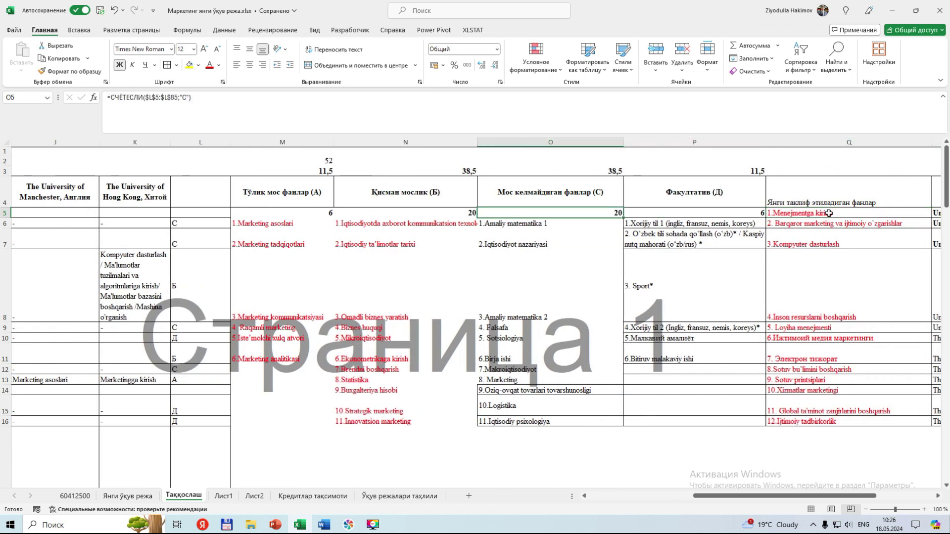
key(Left)
key(Left)
key(Right)
key(Right)
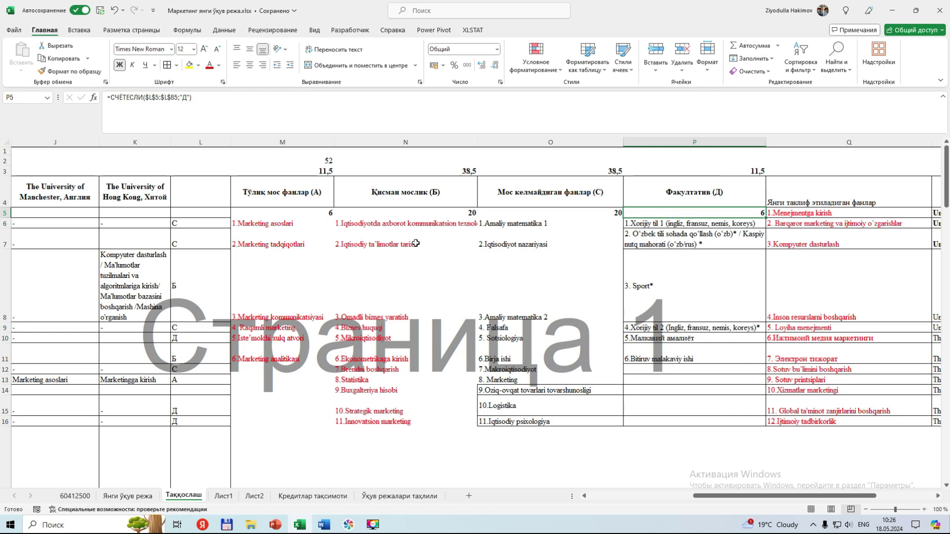
Go through the fully matching subjects (А) in column M one by one, from Marketing asoslari to Marketing analitikasi
click(296, 227)
drag(297, 240, 297, 297)
click(290, 224)
click(300, 213)
click(297, 224)
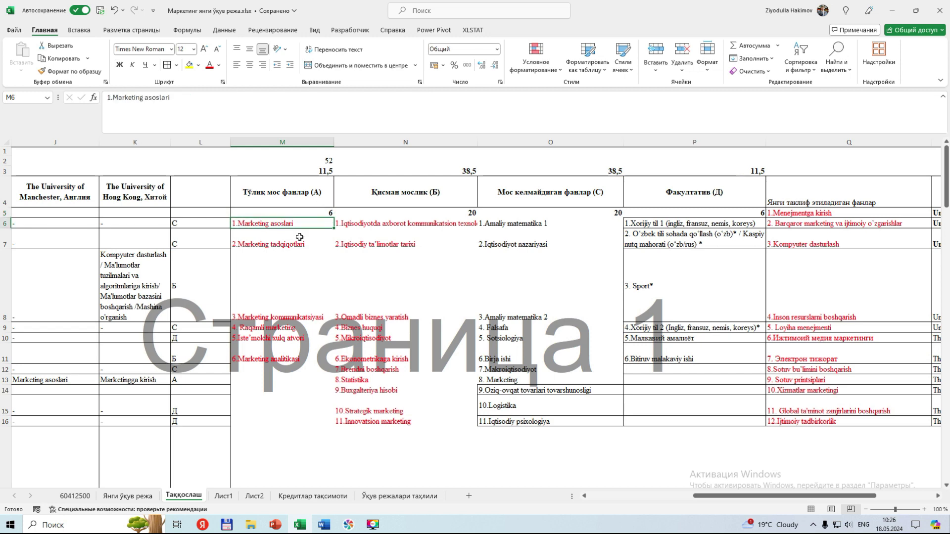
click(299, 237)
click(294, 319)
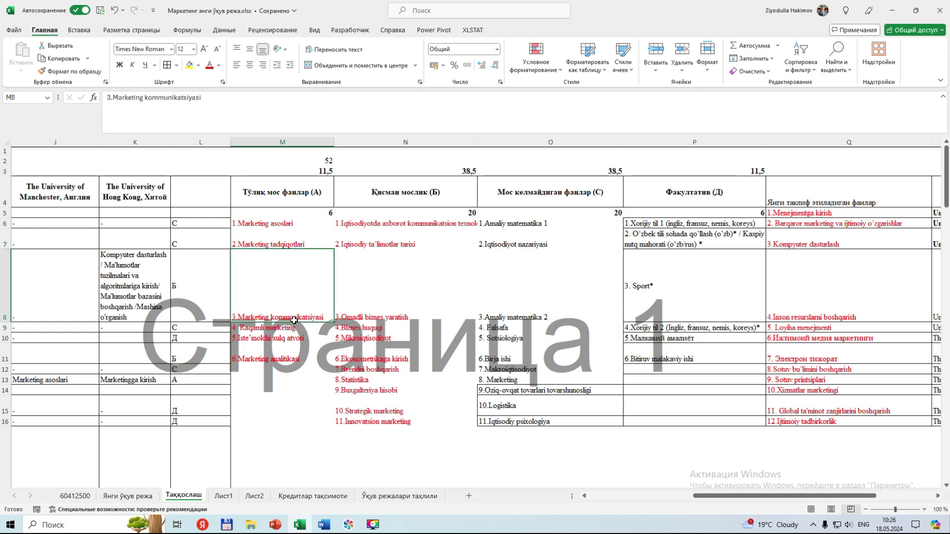
click(297, 330)
click(287, 338)
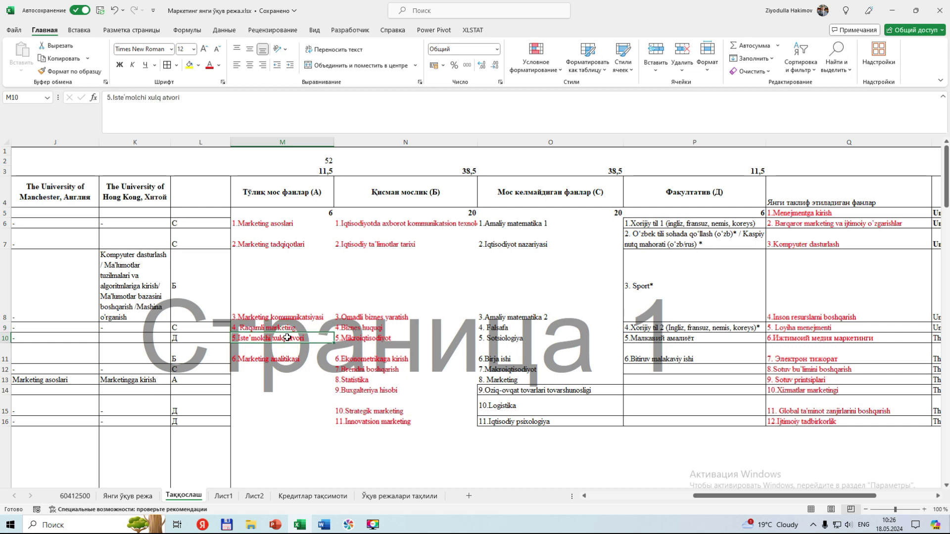
click(290, 360)
Highlight the whole list of fully matching subjects in M6:M11, ending on Marketing analitikasi
click(286, 223)
drag(286, 221, 289, 357)
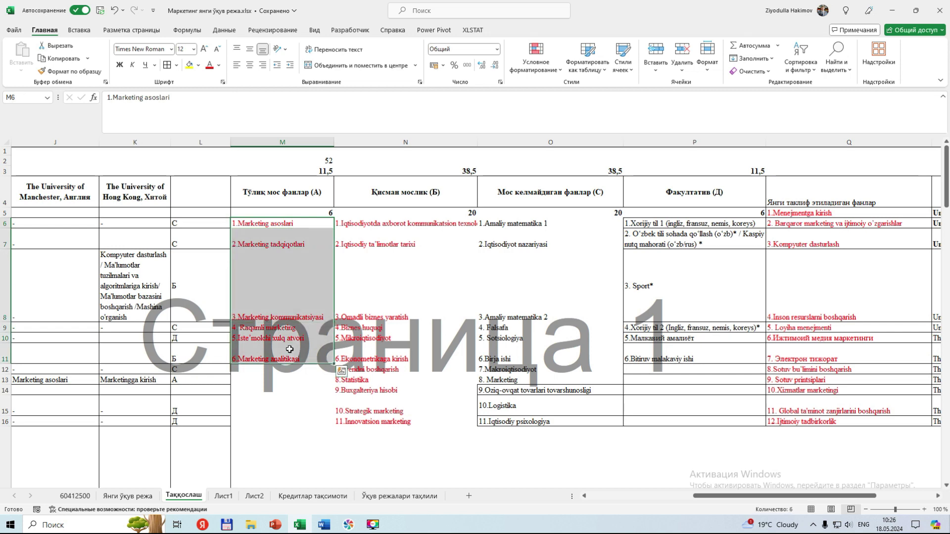
click(290, 349)
drag(286, 221, 288, 358)
click(288, 358)
drag(287, 231, 285, 357)
click(284, 357)
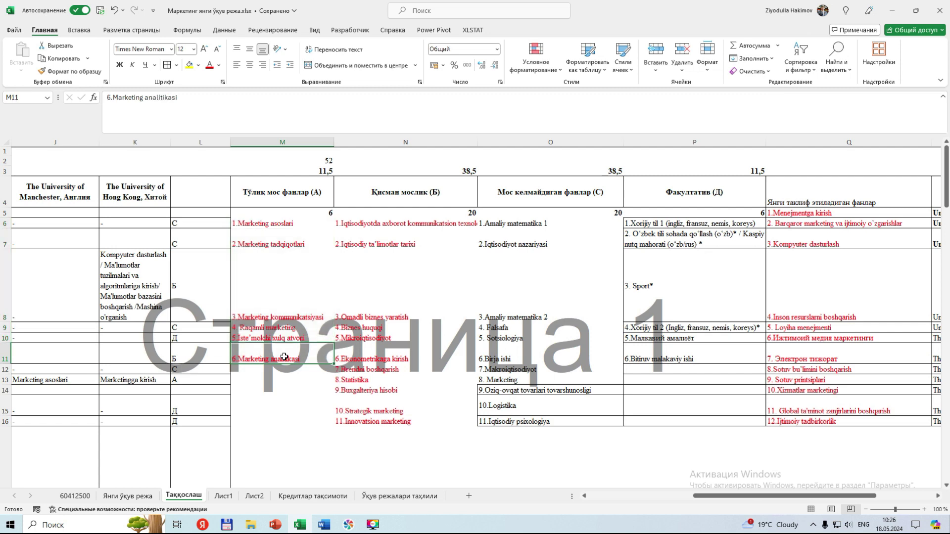
Review the partially matching subjects (Б) listed in column N under the Қисман мослик heading
click(367, 224)
click(418, 194)
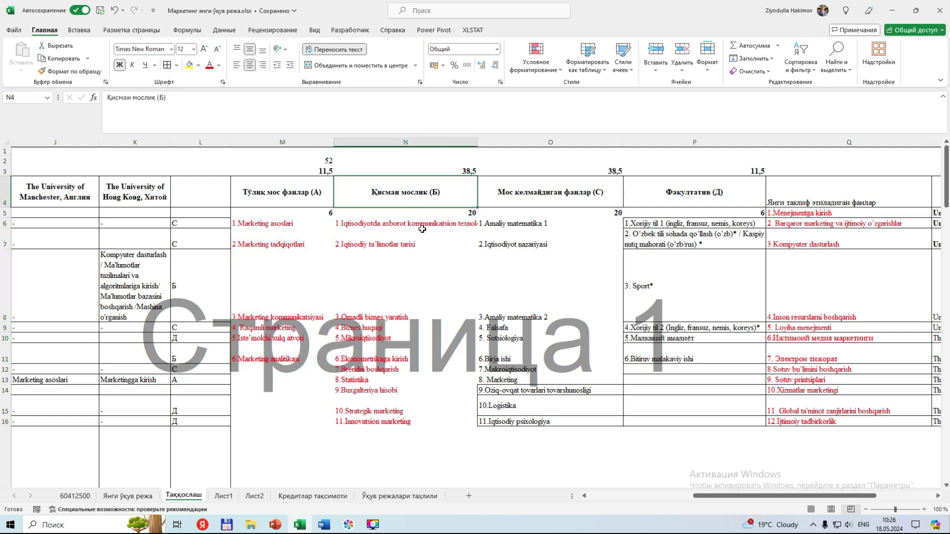
drag(393, 226, 392, 357)
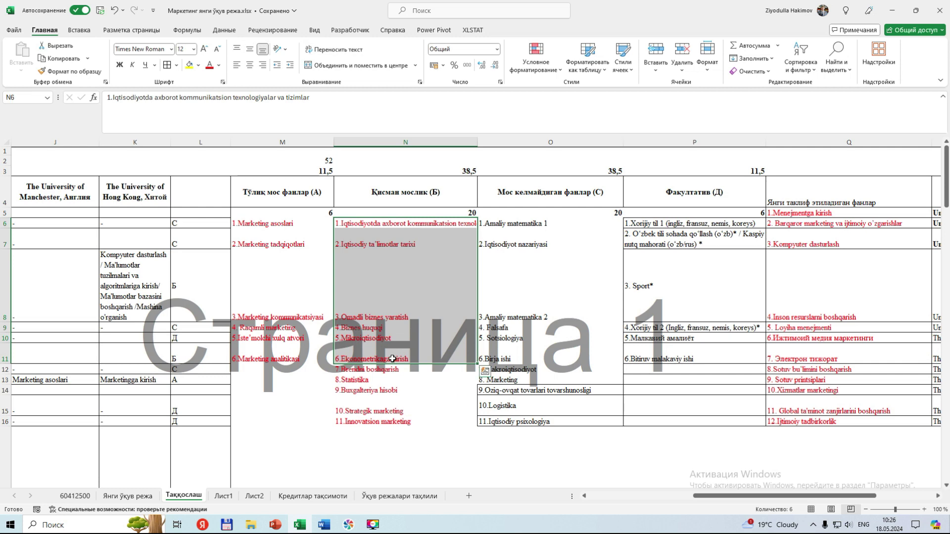
scroll(392, 359, down, 3)
scroll(392, 347, up, 3)
drag(391, 224, 394, 294)
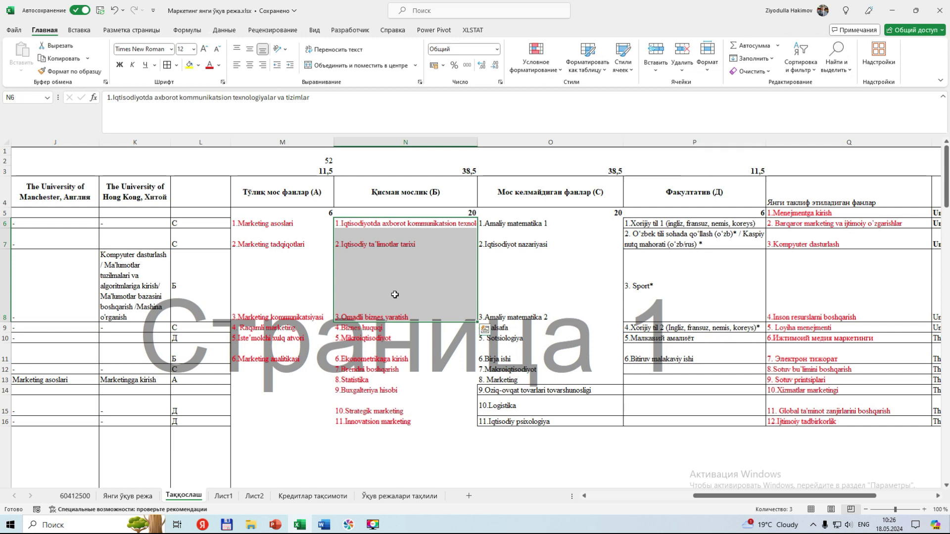
Highlight the partially matching subjects in column N starting from N6, and look through the list down to Marketing menejmenti
click(396, 224)
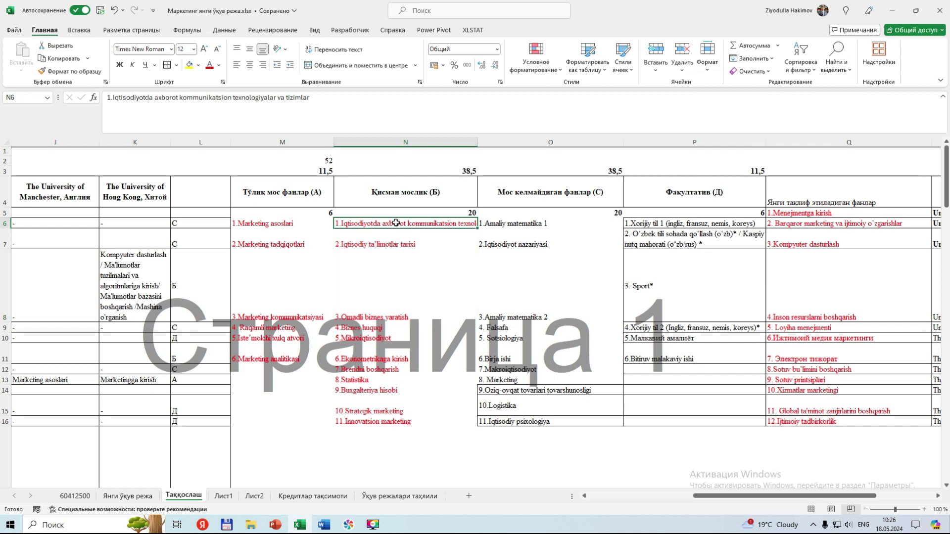
drag(395, 280, 407, 401)
click(407, 224)
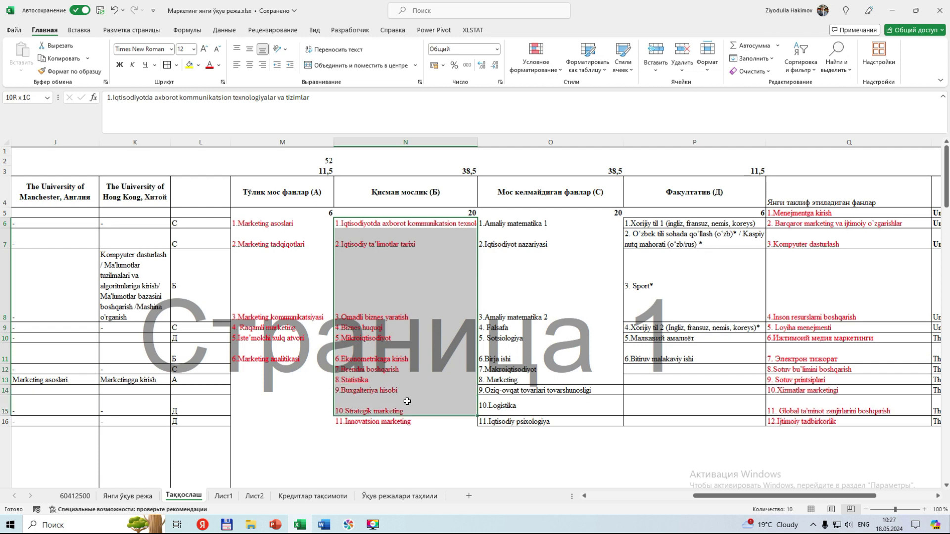
click(399, 244)
drag(404, 226, 409, 347)
scroll(409, 317, down, 3)
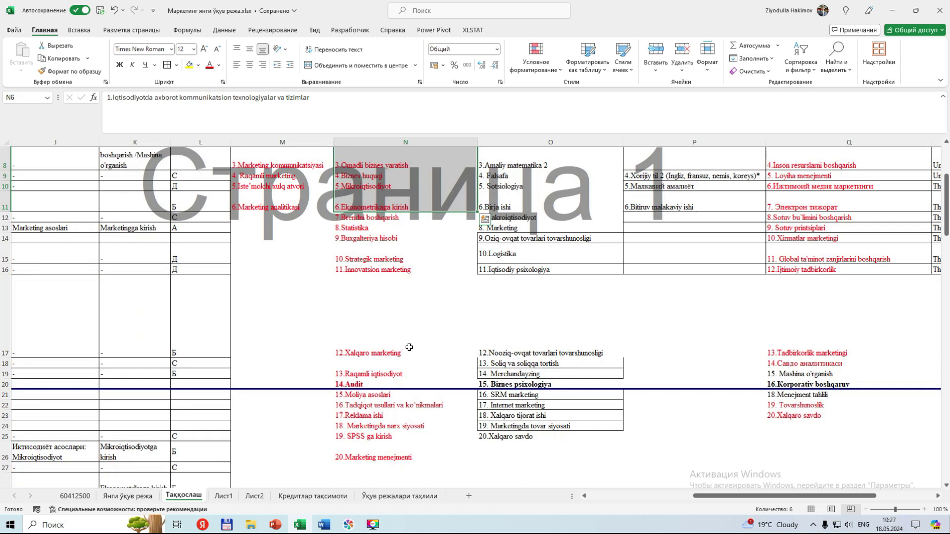
scroll(406, 235, up, 3)
click(405, 225)
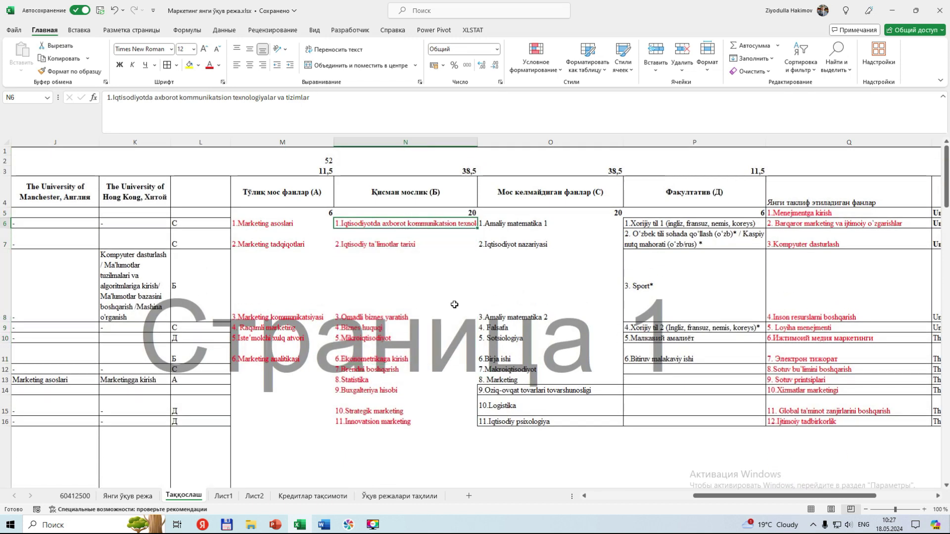
Highlight the non-matching subjects (С) in column O from Amaliy matematika 1 and view the list down to Xalqaro savdo
drag(524, 222, 540, 427)
click(522, 286)
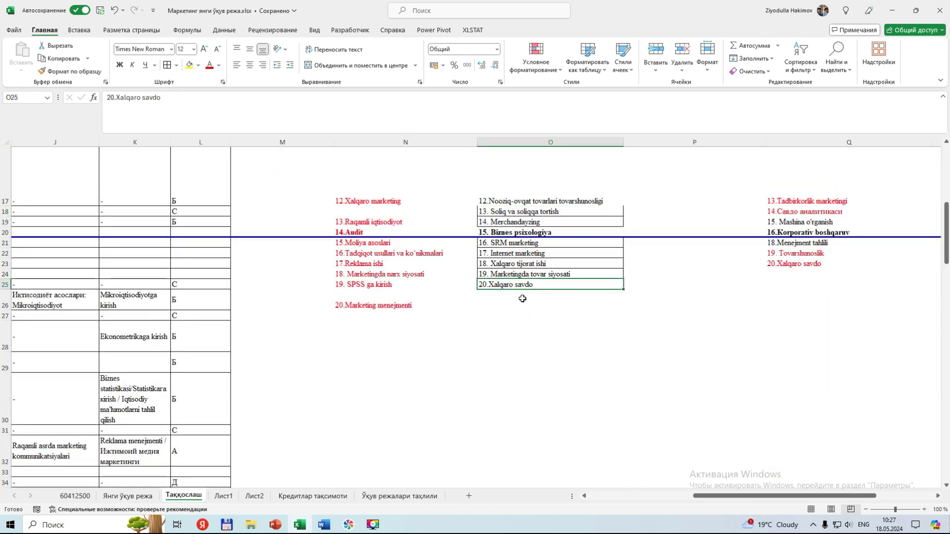
scroll(523, 297, up, 5)
scroll(523, 409, up, 3)
scroll(523, 396, down, 3)
click(516, 227)
scroll(519, 279, up, 3)
click(517, 351)
Go through the non-matching subjects in column O one by one, from Oziq-ovqat tovarlari tovarshunosligi to Internet marketing
scroll(516, 352, down, 3)
click(511, 240)
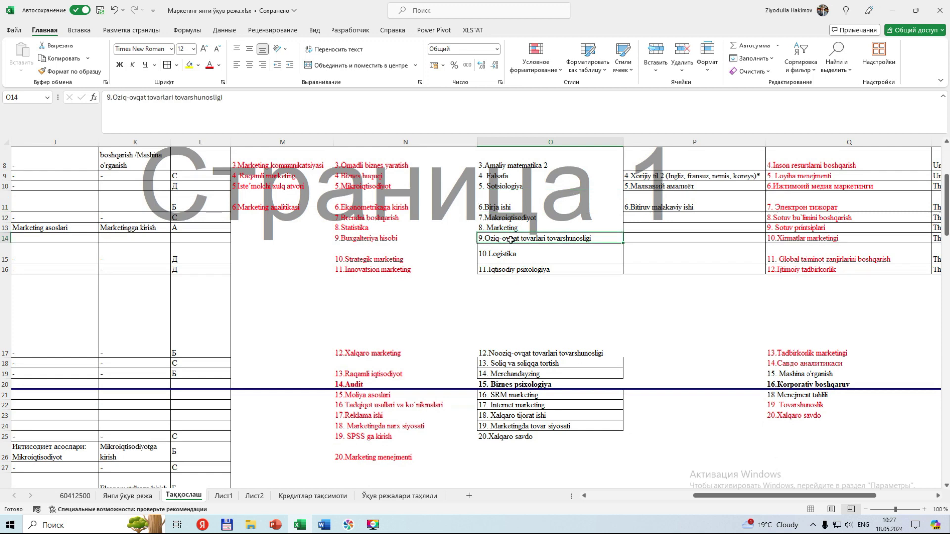
click(509, 256)
click(512, 270)
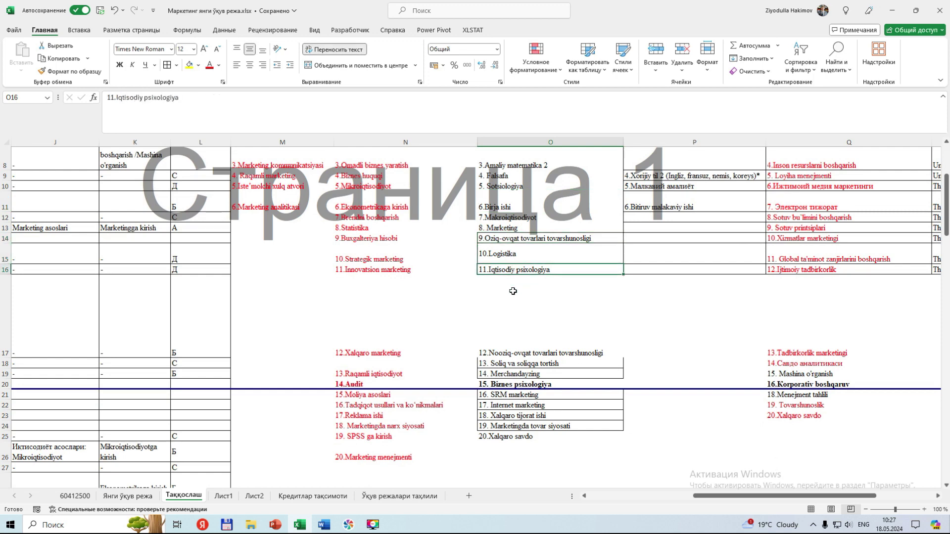
click(524, 357)
click(535, 366)
key(Down)
key(Down)
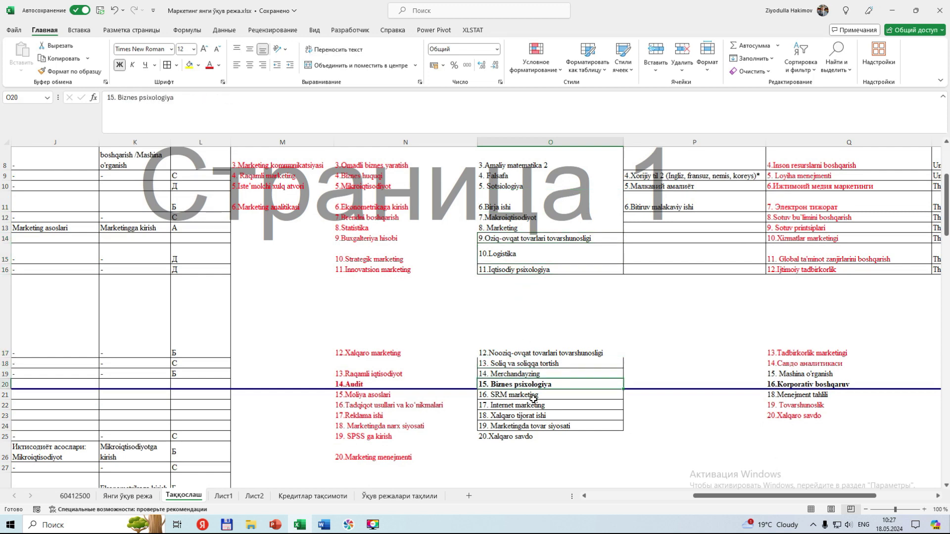
click(524, 403)
scroll(524, 402, up, 3)
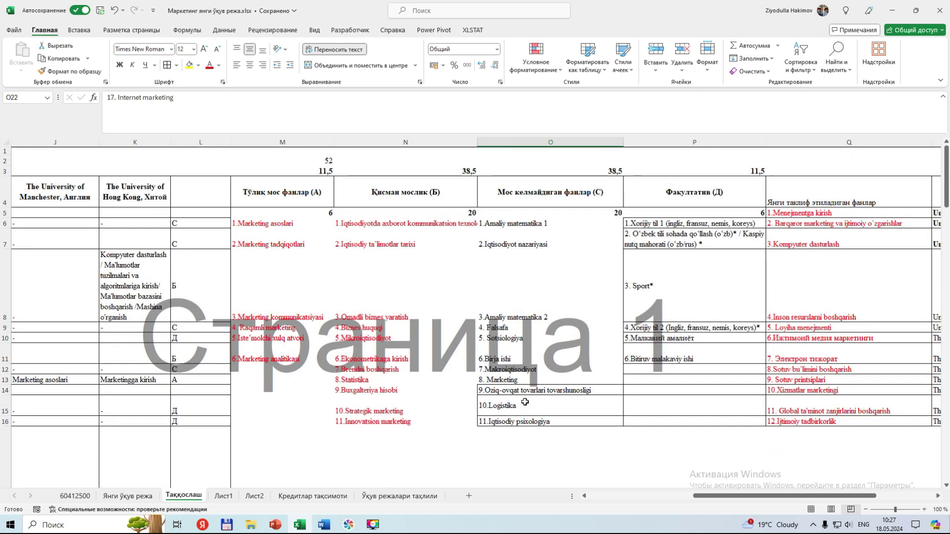
Highlight the non-matching subjects again from O6 through Marketingda tovar siyosati, then return to Amaliy matematika 1
mouse_move(519, 224)
mouse_down()
mouse_move(536, 531)
mouse_move(527, 216)
mouse_up()
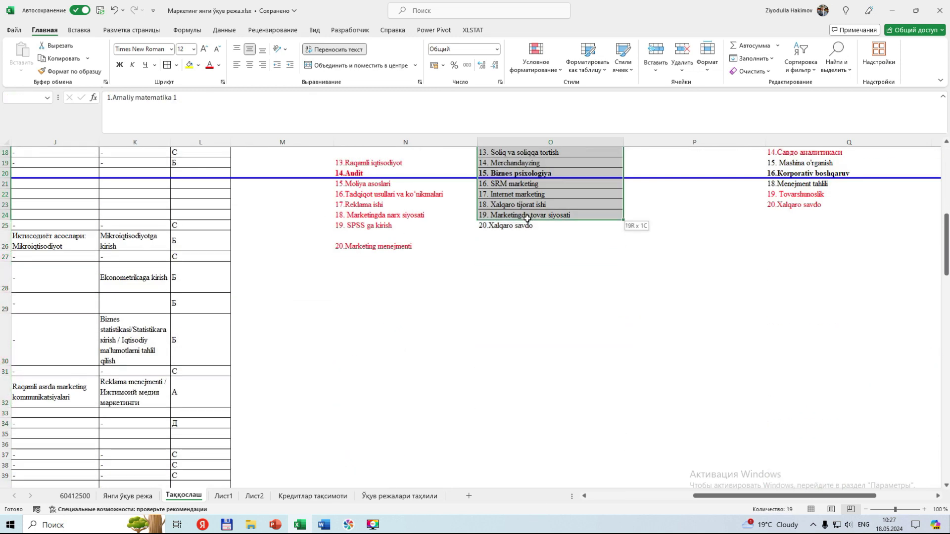
scroll(519, 299, up, 4)
click(533, 291)
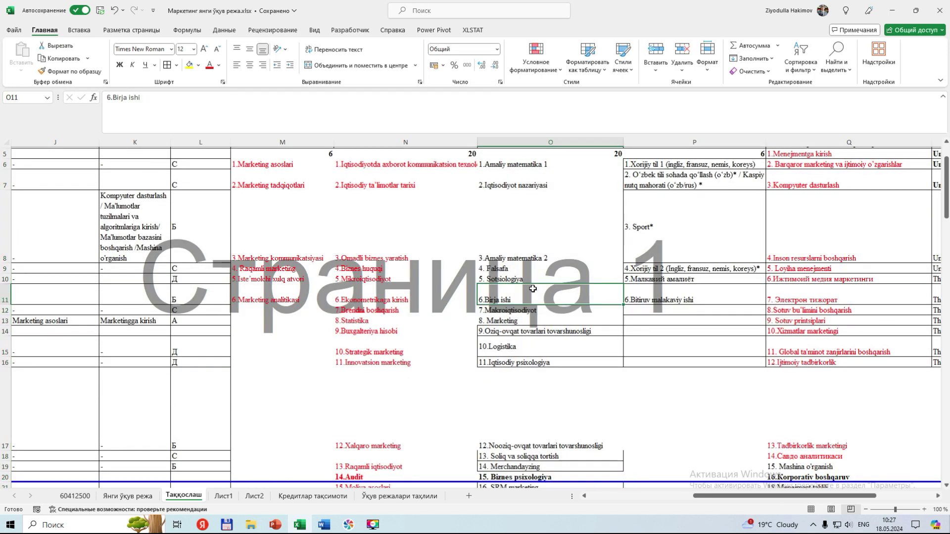
click(519, 169)
scroll(519, 265, down, 3)
scroll(519, 265, up, 4)
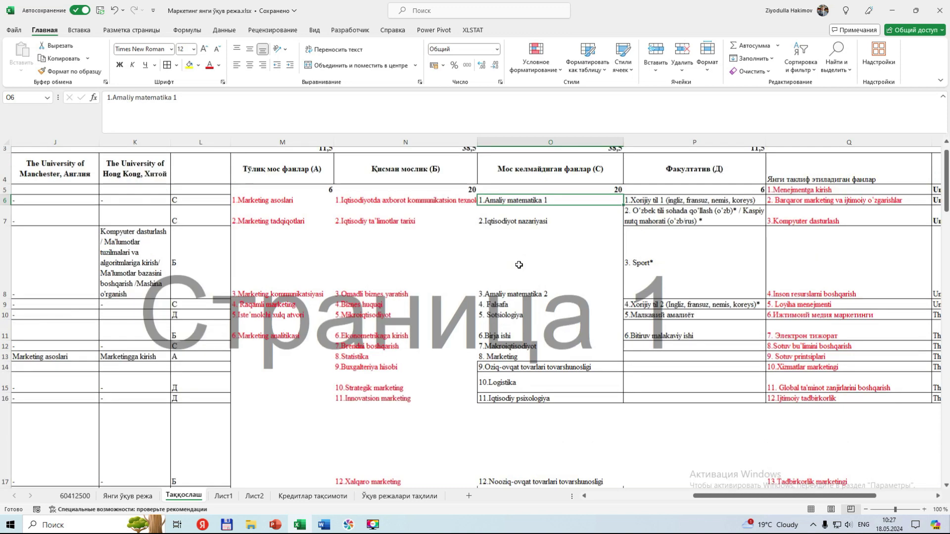
scroll(519, 265, up, 1)
Compare the combined row 5 counts of the А and Б categories in M5:N5 with the С count in O5
drag(724, 216, 544, 213)
click(364, 211)
key(Left)
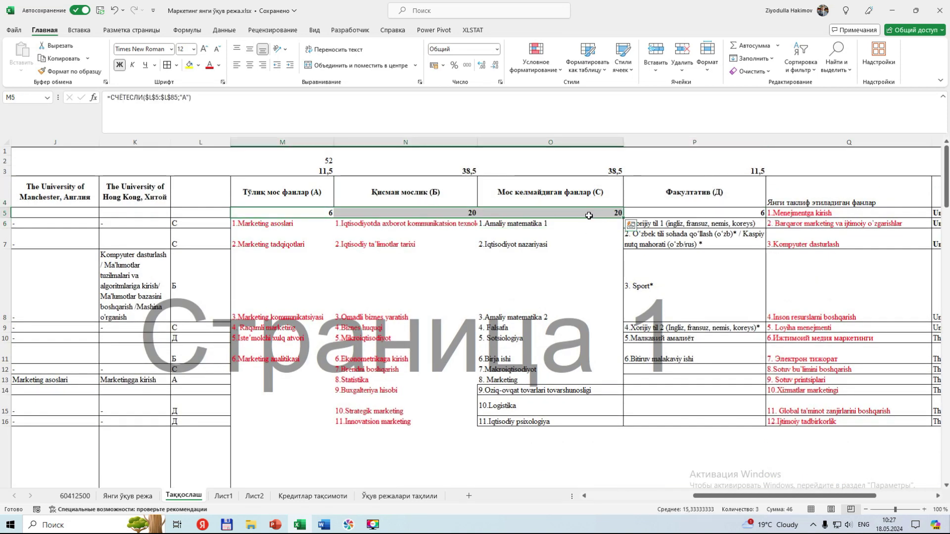
click(584, 214)
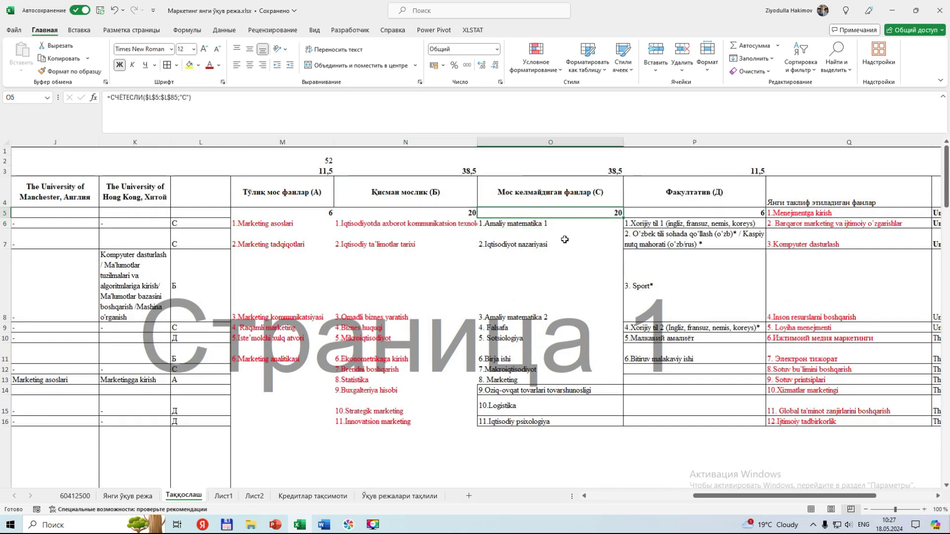
click(458, 210)
drag(331, 214, 406, 213)
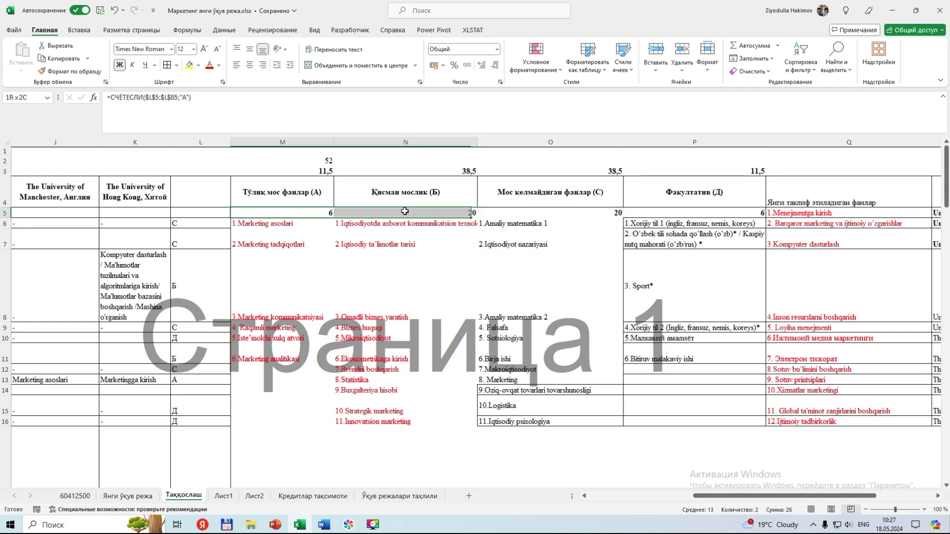
click(562, 212)
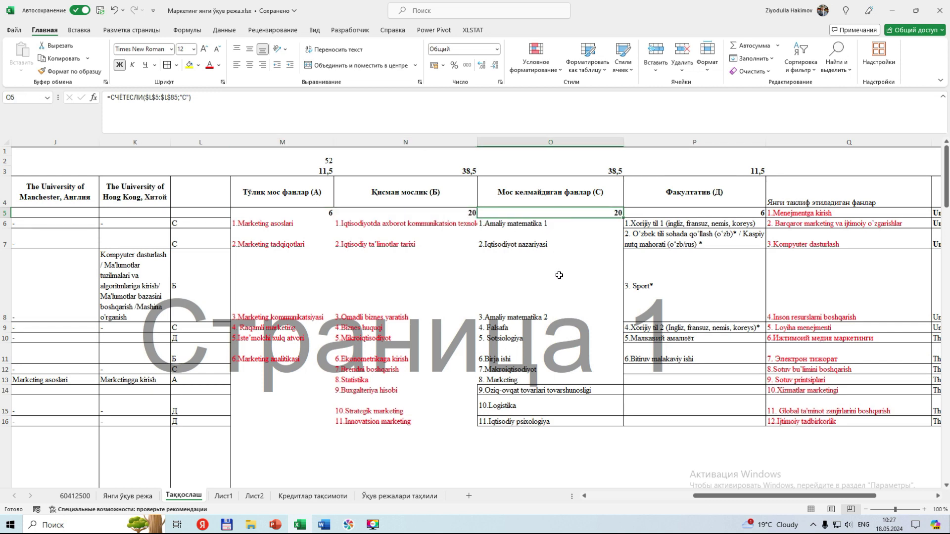
drag(319, 217, 420, 210)
click(554, 213)
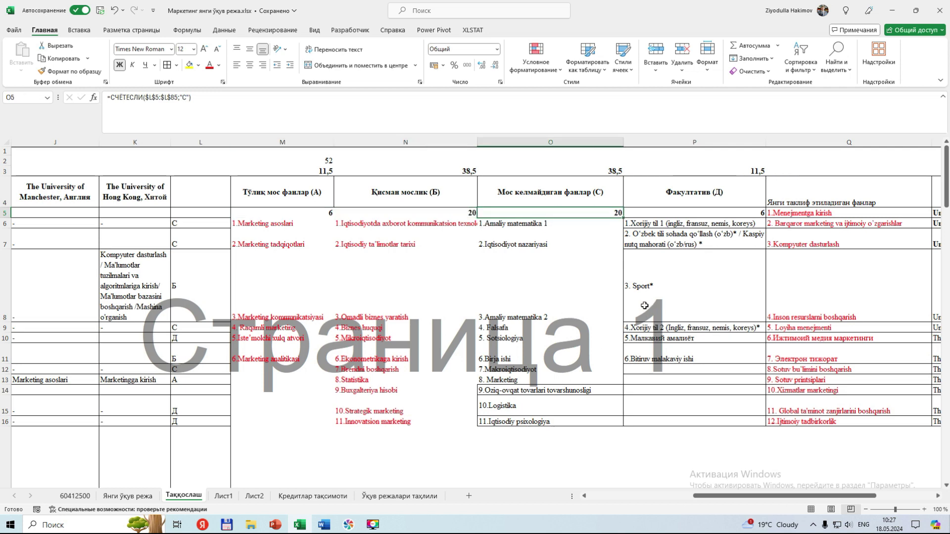
Highlight the newly proposed subjects in Q5:Q23 under the Янги таклиф этиладиган фанлар heading
scroll(769, 497, right, 3)
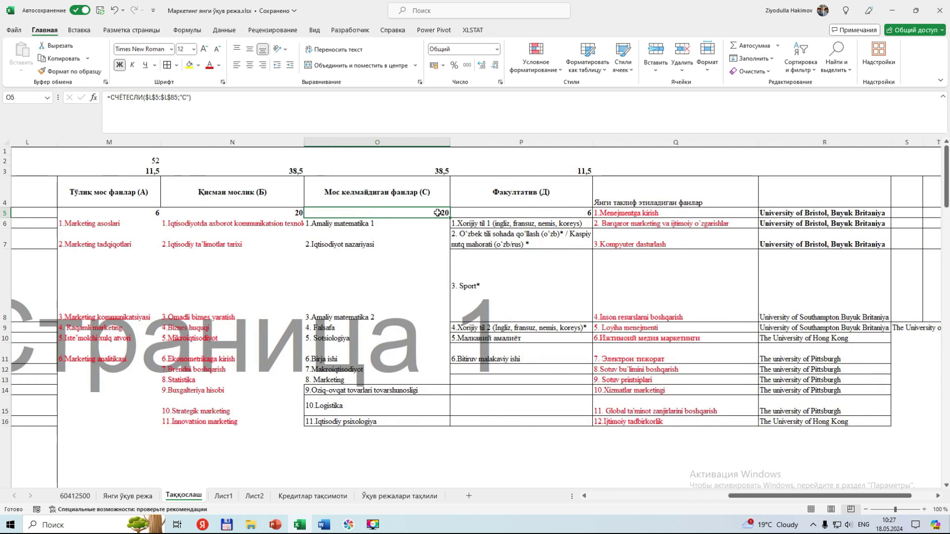
drag(656, 215, 677, 371)
scroll(505, 399, up, 4)
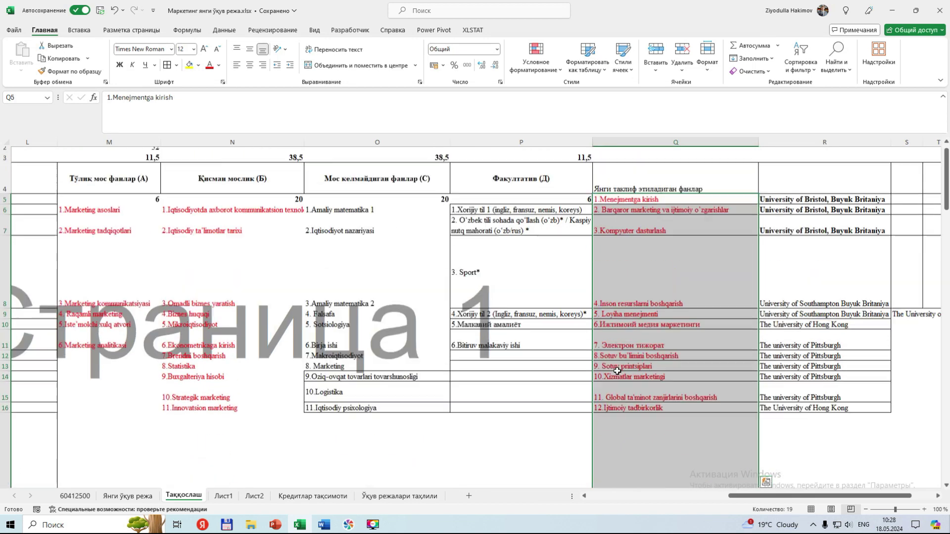
Switch to the Word document Ўқув режалар .docx and examine the foreign universities' subject tables, marking Xizmatlar marketingi in the University of Pittsburgh list
click(324, 524)
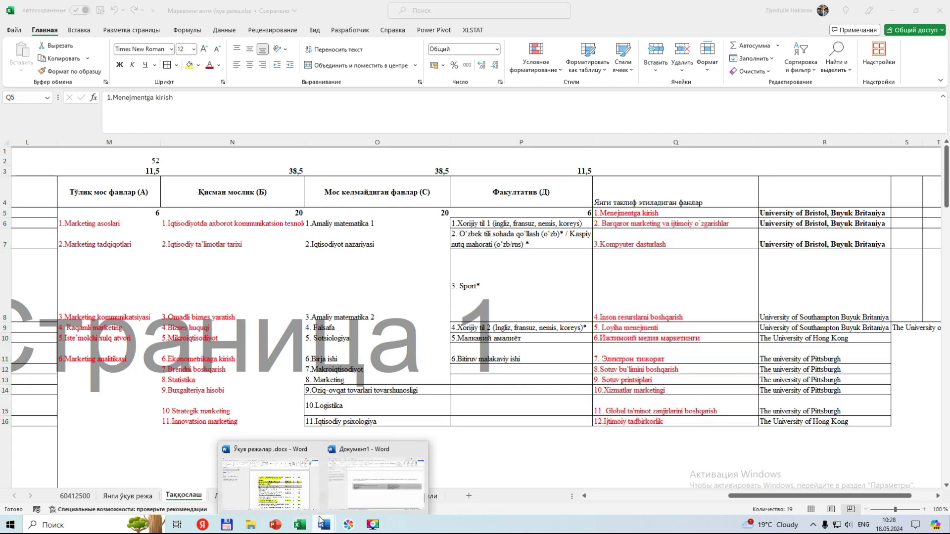
click(268, 494)
scroll(429, 296, down, 10)
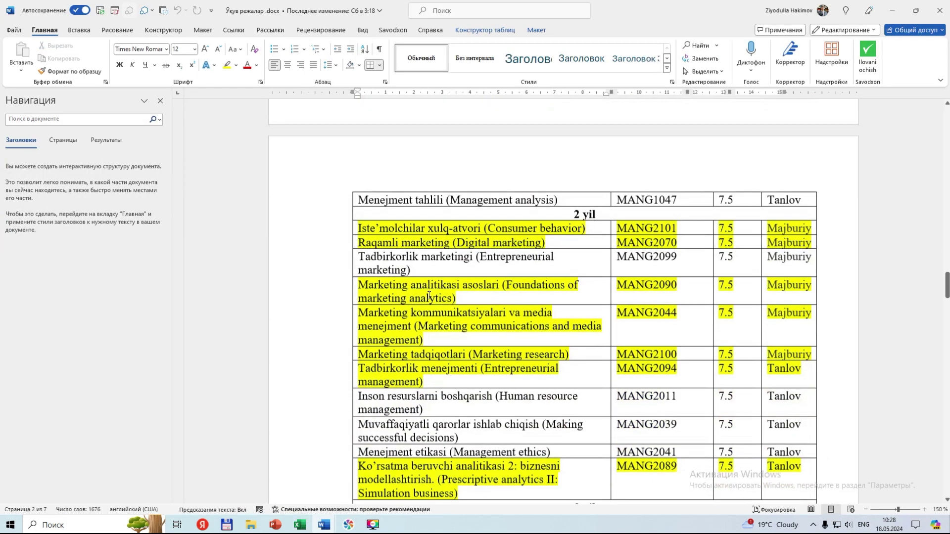
scroll(428, 296, down, 2)
scroll(435, 326, down, 5)
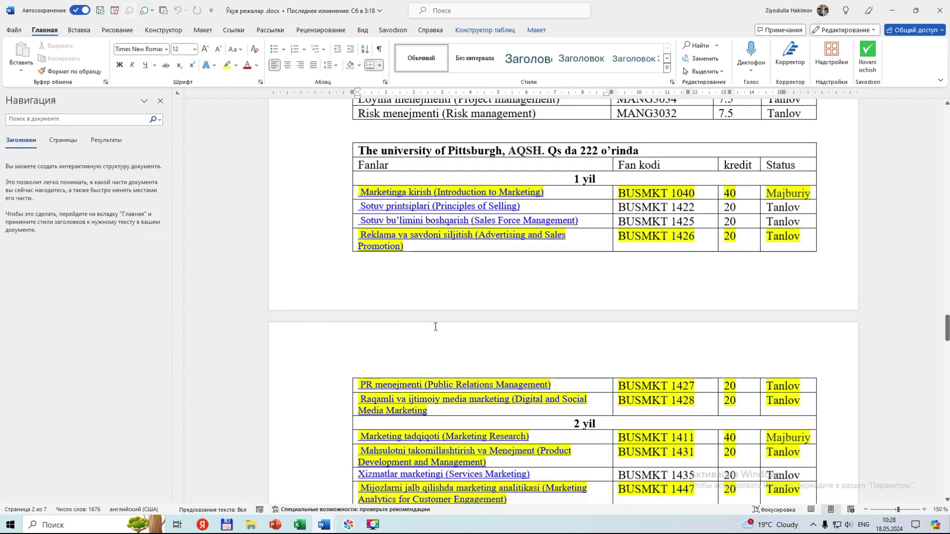
scroll(435, 326, down, 5)
drag(371, 354, 415, 354)
drag(358, 260, 440, 259)
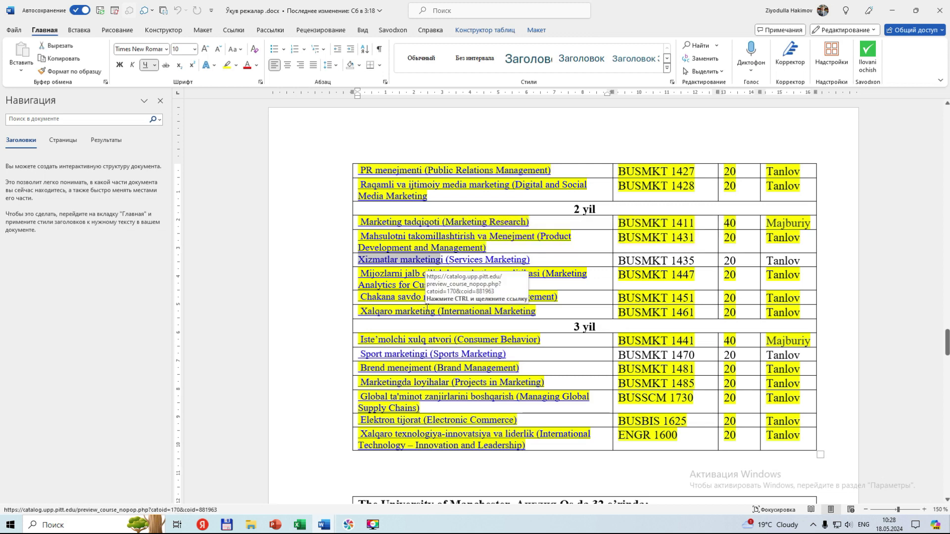
scroll(427, 307, down, 5)
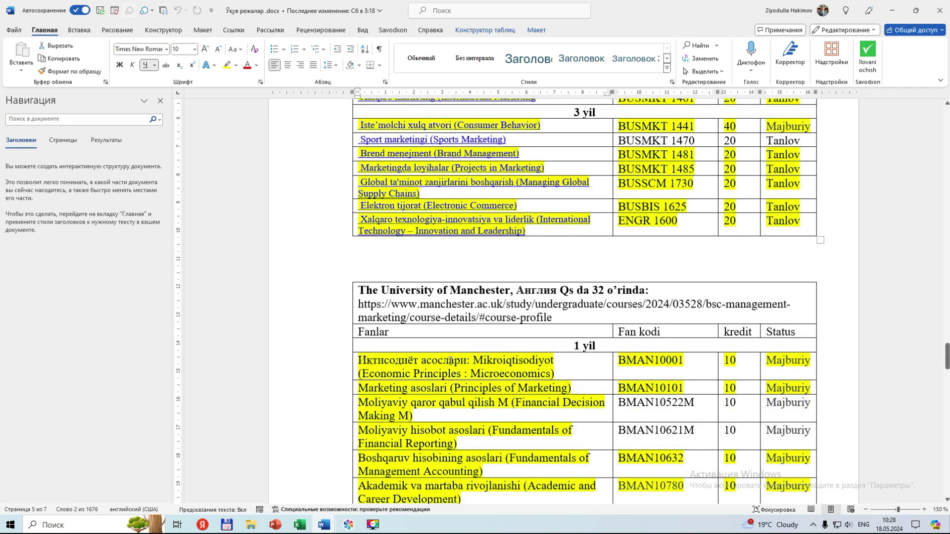
Return to the Excel workbook and review the proposed subjects in column Q, including Ijtimoiy tadbirkorlik and Xizmatlar marketingi
click(329, 523)
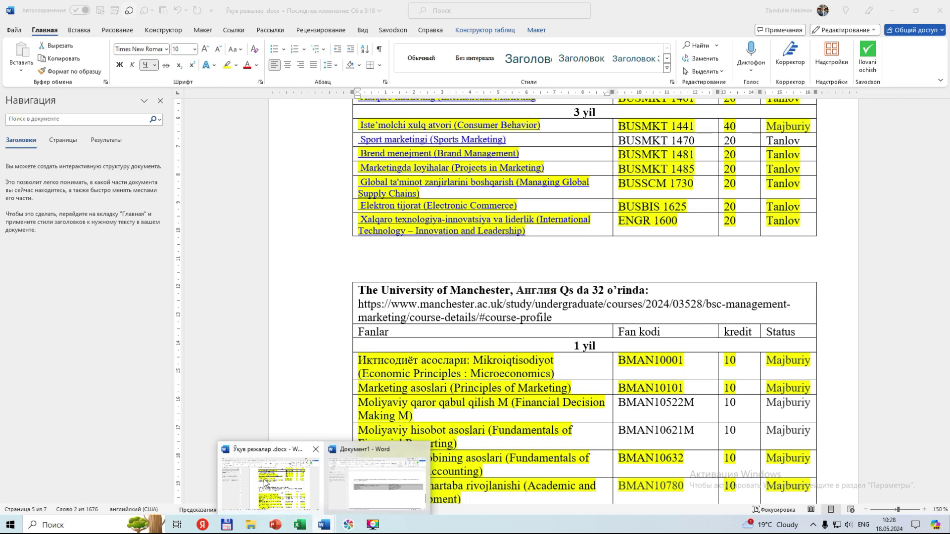
click(299, 525)
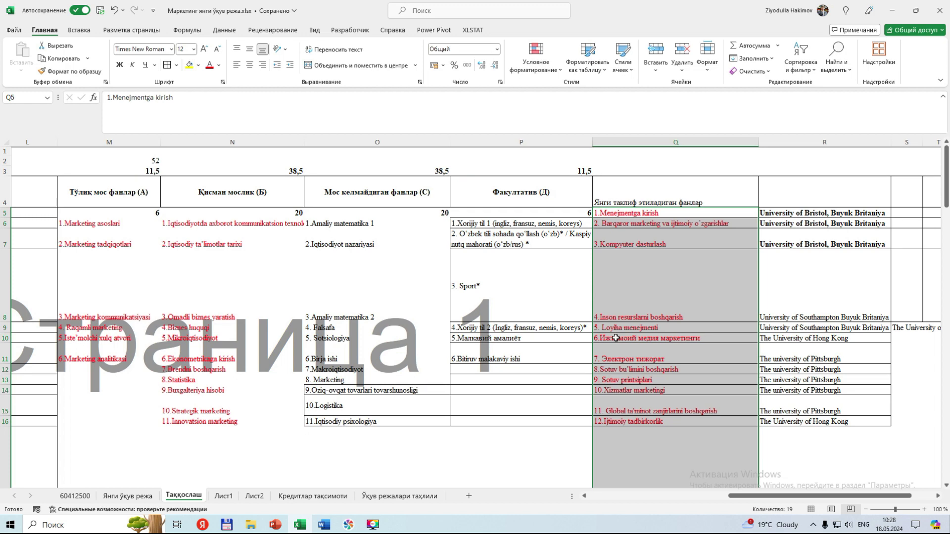
click(633, 420)
click(627, 390)
scroll(661, 380, down, 2)
scroll(661, 380, down, 2)
scroll(661, 381, up, 5)
Highlight the proposed subjects in column Q from Menejmentga kirish again, then point out Menejmentga kirish and Kompyuter dasturlash individually
drag(633, 213, 633, 223)
drag(647, 268, 641, 320)
scroll(665, 364, up, 3)
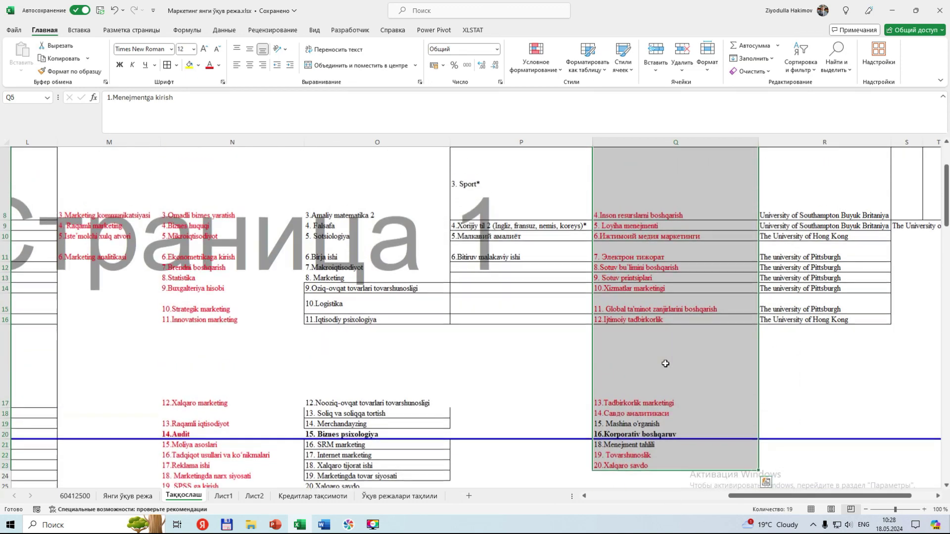
scroll(665, 363, up, 3)
click(652, 212)
click(653, 245)
click(656, 214)
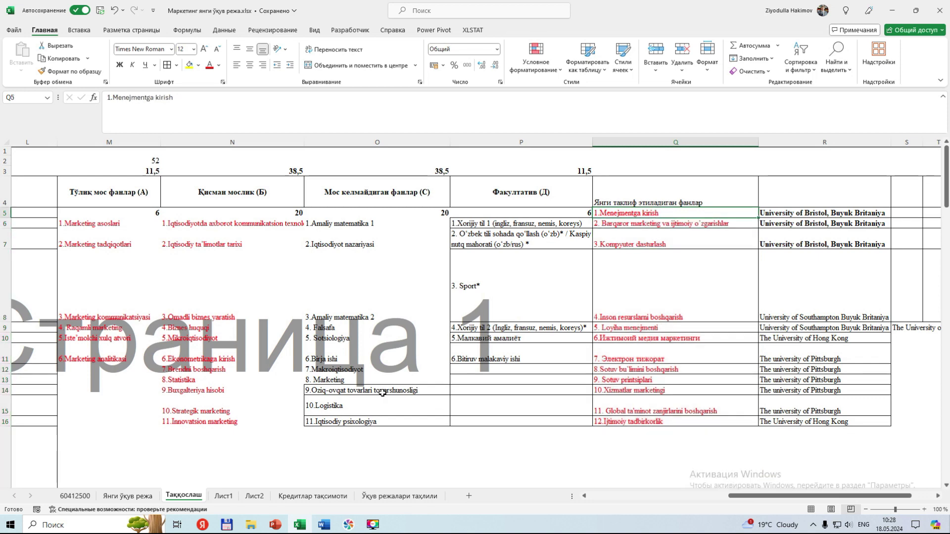
Switch to the PowerPoint presentation and go through the Сони counts of the А, Б, С and Д groups on slide 5
click(276, 525)
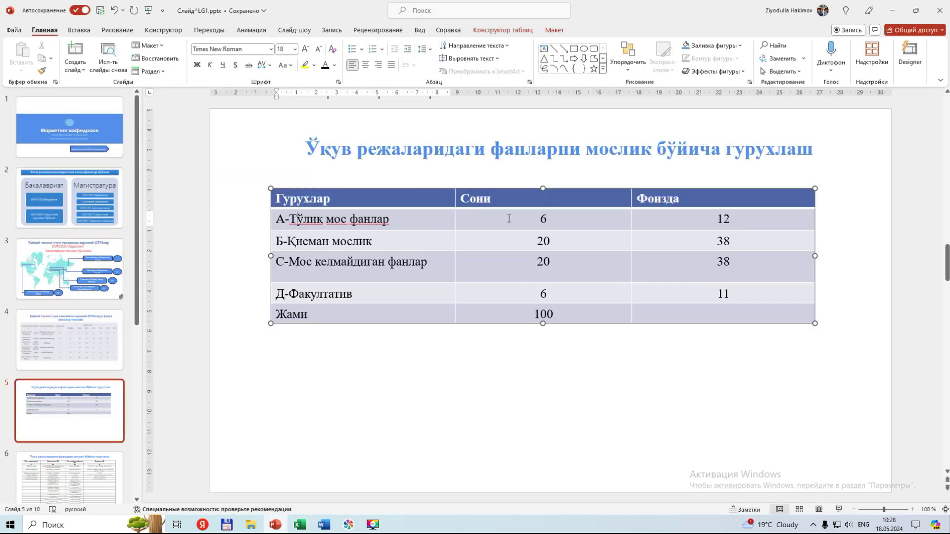
double_click(543, 219)
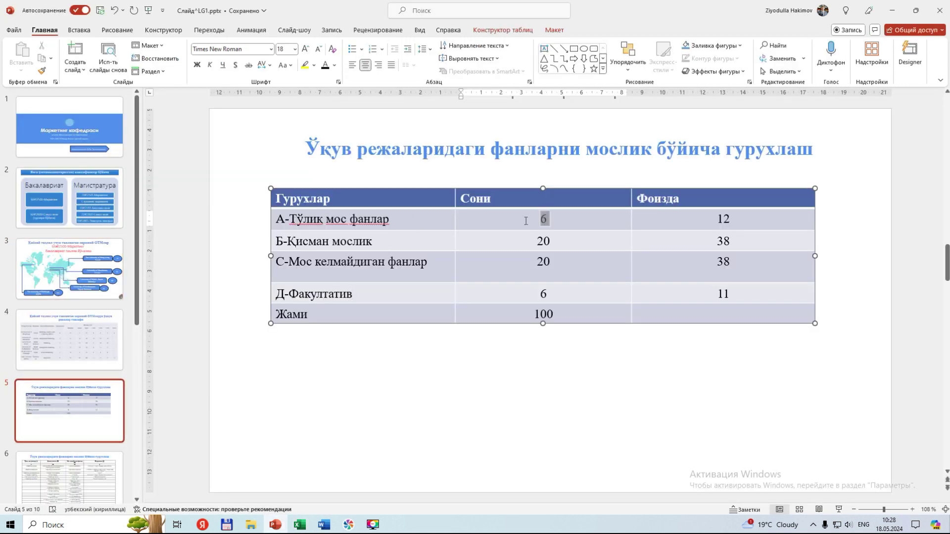
double_click(543, 241)
click(479, 280)
click(311, 295)
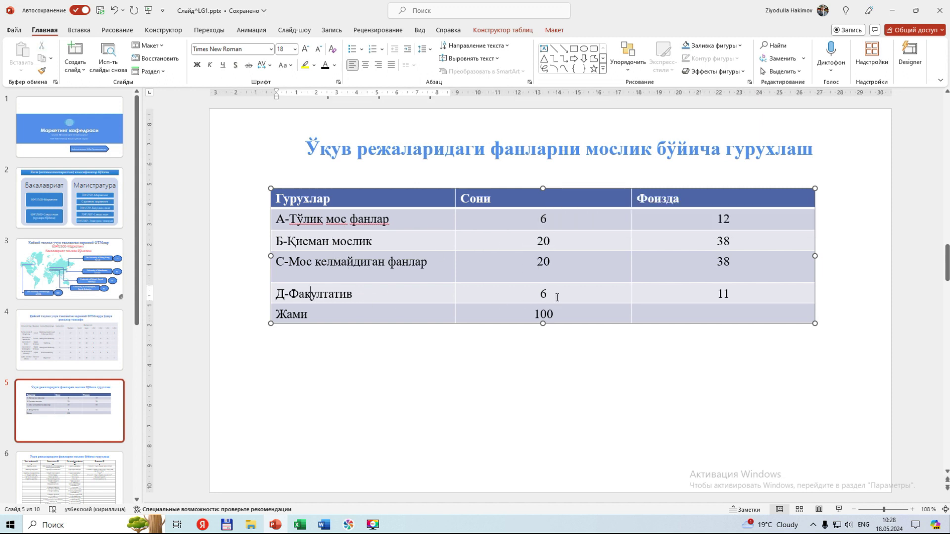
click(557, 297)
Go through the Фоизда percentages of the four subject groups in the slide 5 table
drag(712, 223, 736, 296)
click(736, 288)
click(734, 221)
click(733, 245)
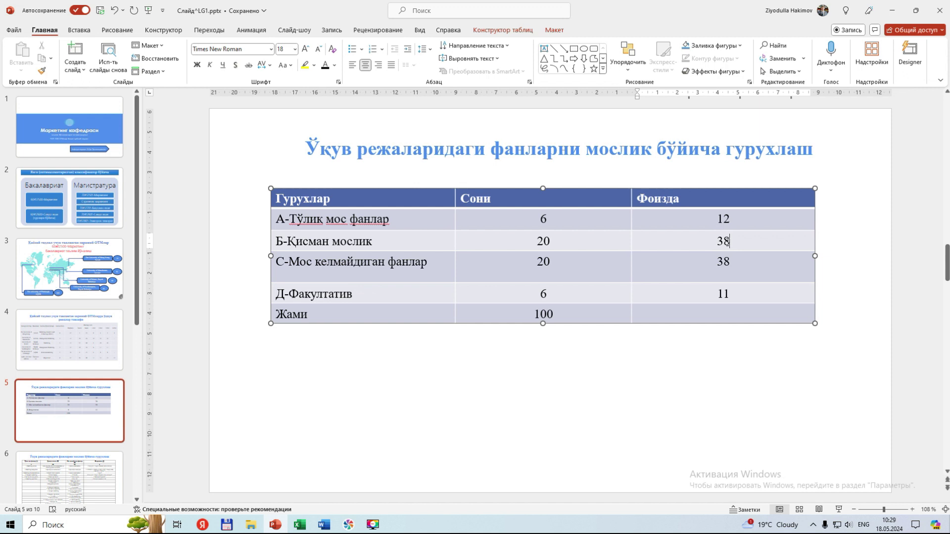
drag(720, 261, 731, 262)
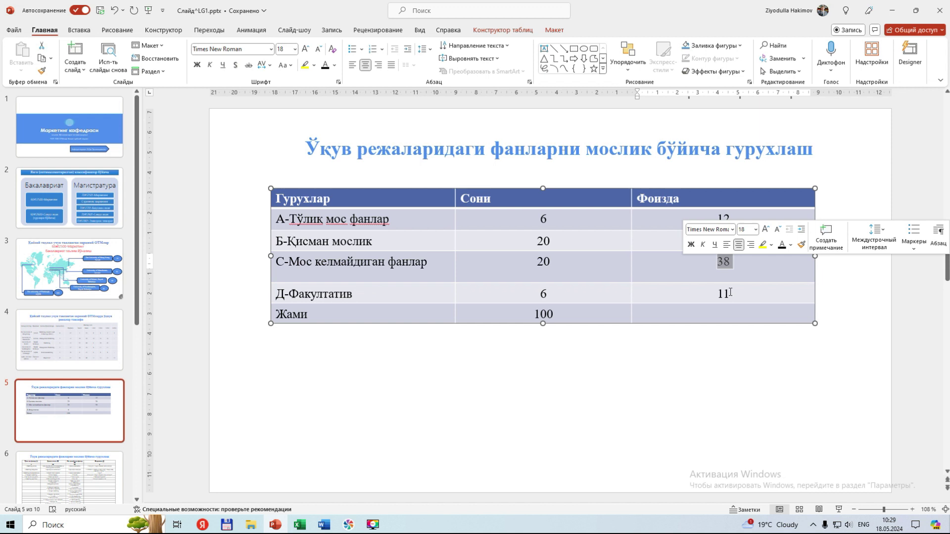
click(729, 302)
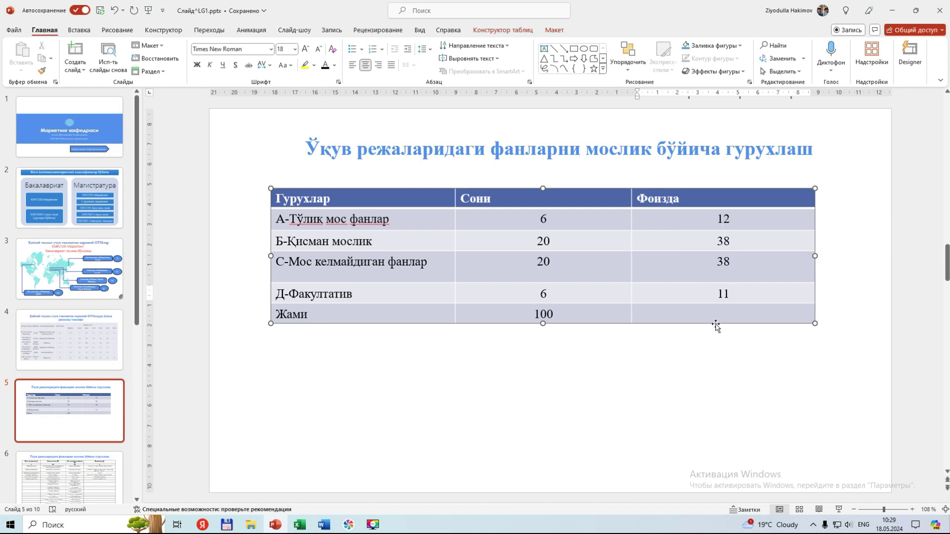
Enter 100 as the Жами total in the Фоизда column of the slide 5 table
drag(738, 298, 715, 297)
key(Down)
text(100)
Clear the Жами total in the Сони column of the slide 5 table
click(550, 314)
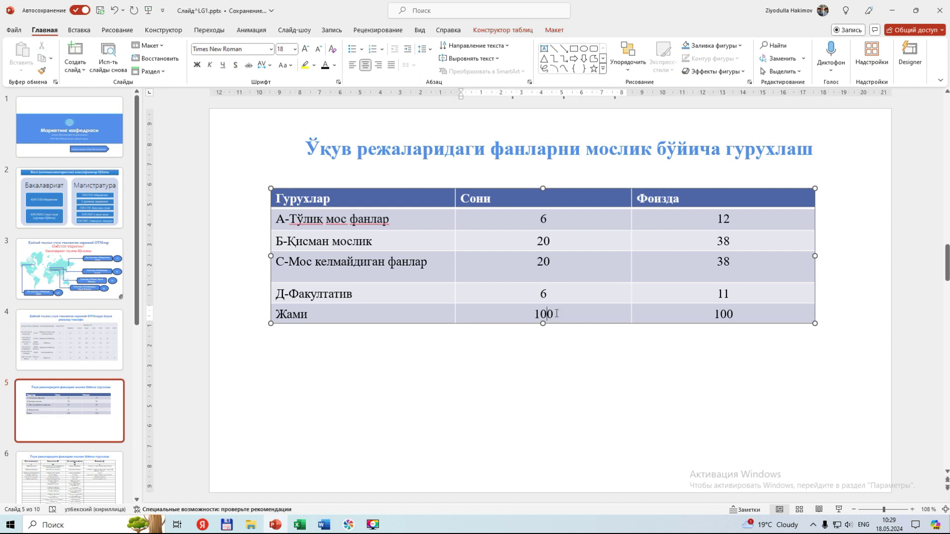
key(BackSpace)
key(BackSpace)
key(BackSpace)
click(722, 240)
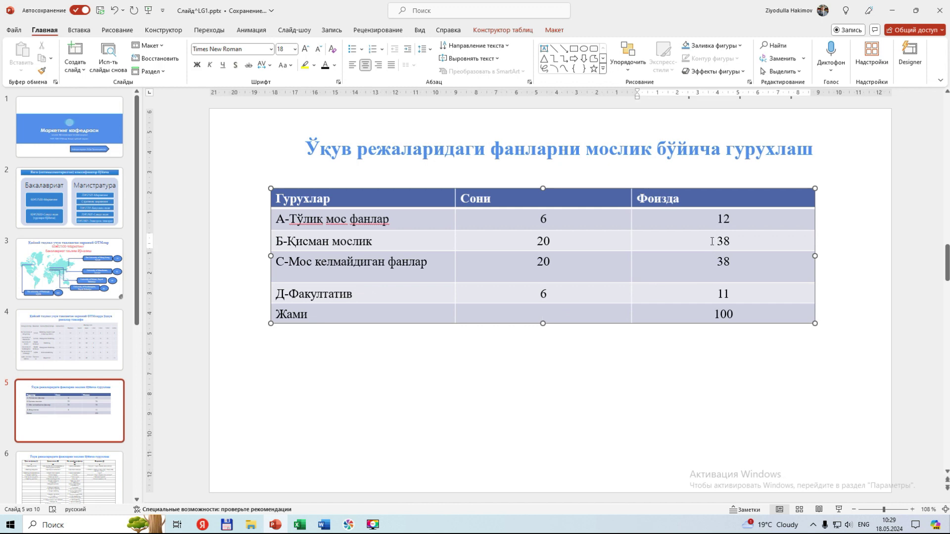
double_click(711, 241)
Open slide 6 and go through its table of subjects grouped as А, Б, С and Д
click(69, 472)
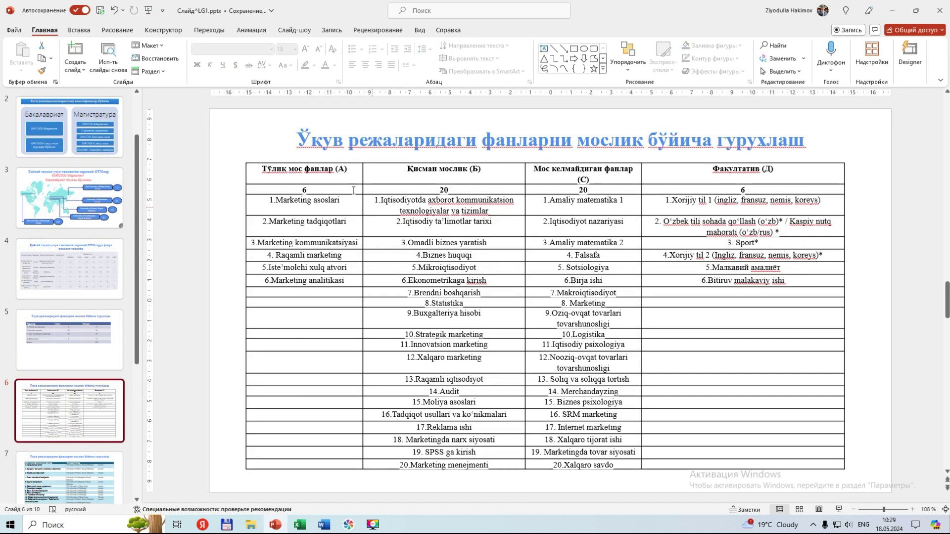
drag(297, 179, 742, 453)
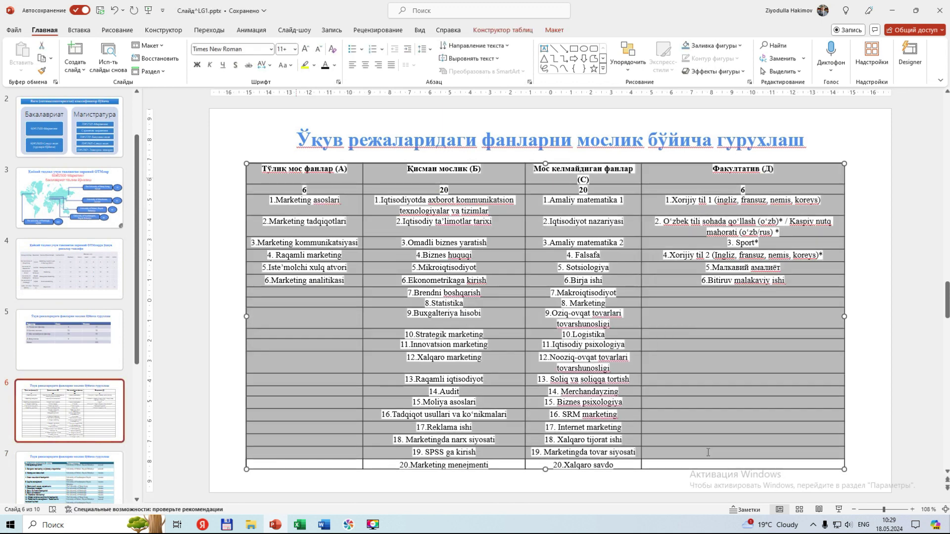
click(577, 184)
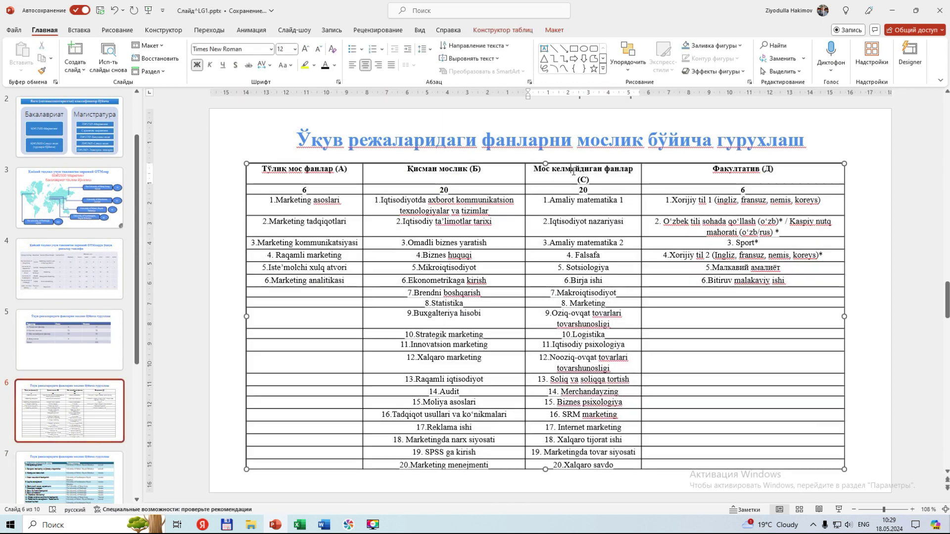
click(724, 191)
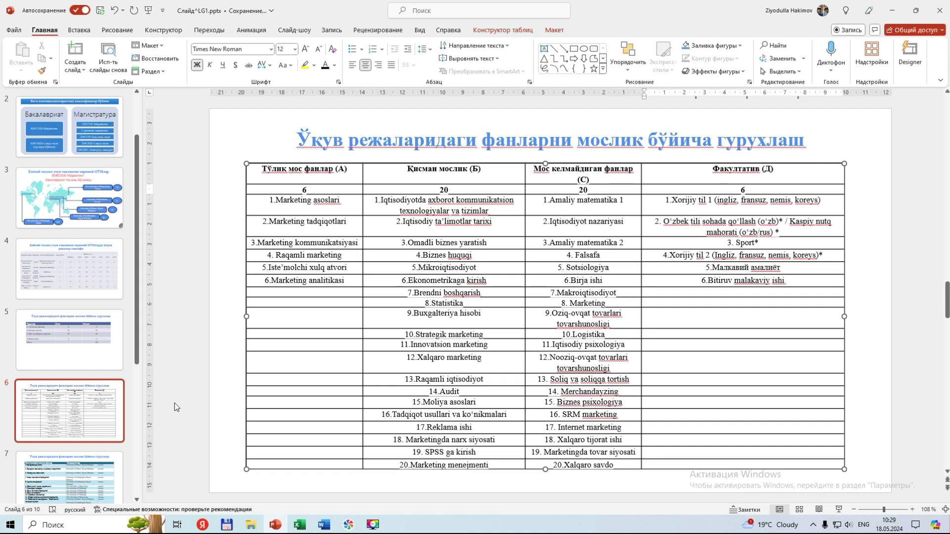
Open slide 7, highlight the proposed subjects table, and point out Menejmentga kirish with its university and асосий type
click(77, 474)
drag(347, 209, 707, 398)
click(502, 254)
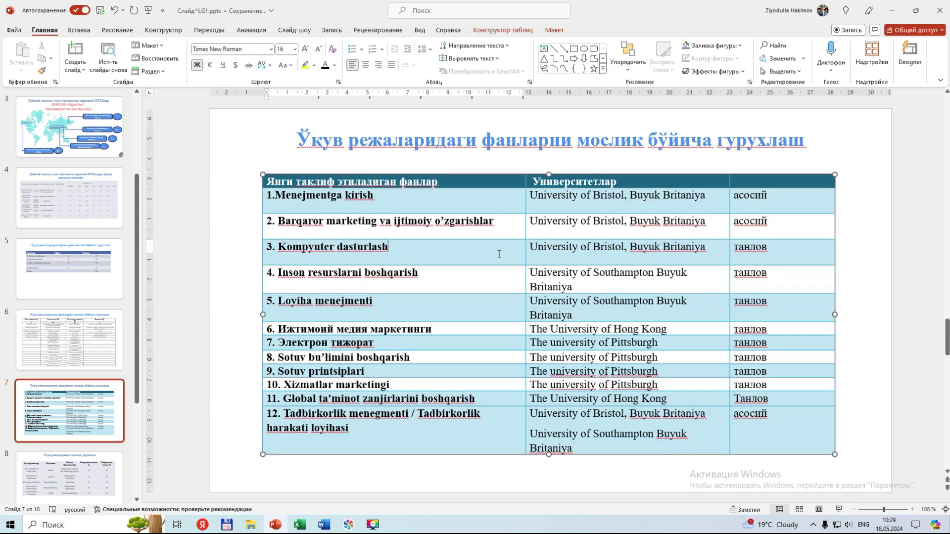
click(298, 196)
click(654, 202)
click(743, 197)
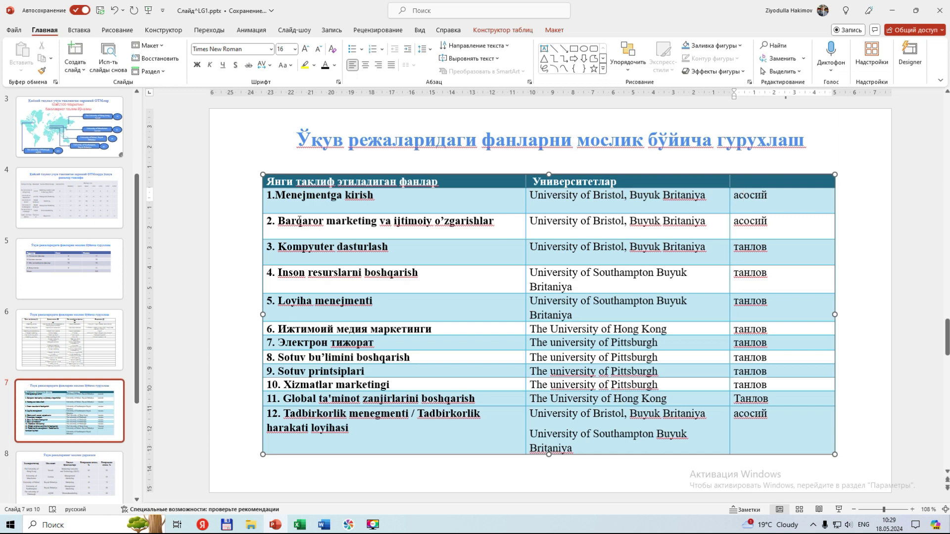
Point out Barqaror marketing va ijtimoiy o'zgarishlar on slide 7 with its university and асосий type
drag(289, 225, 507, 215)
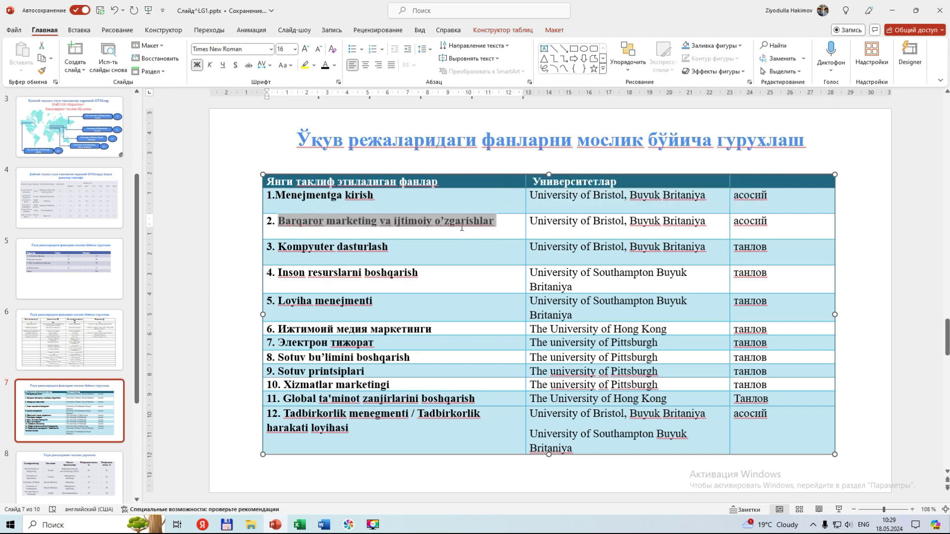
key(Left)
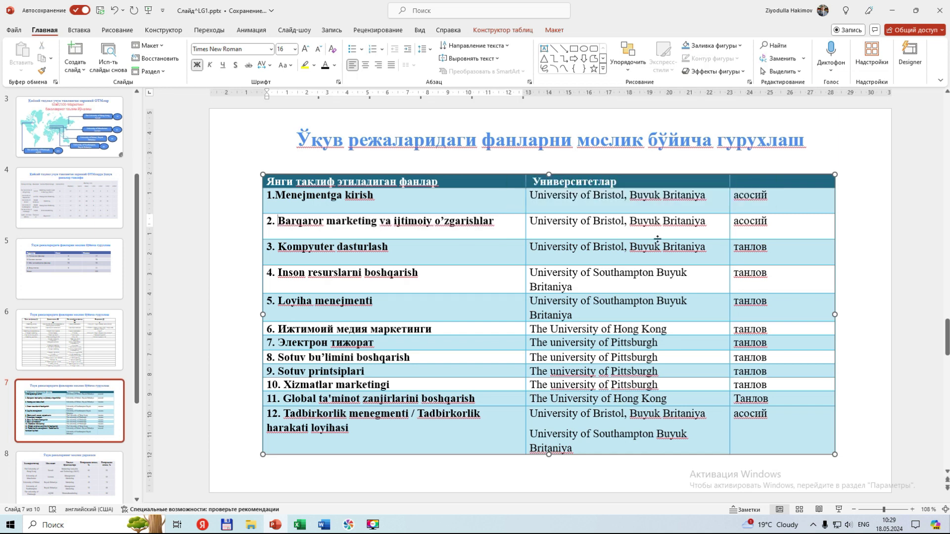
click(621, 222)
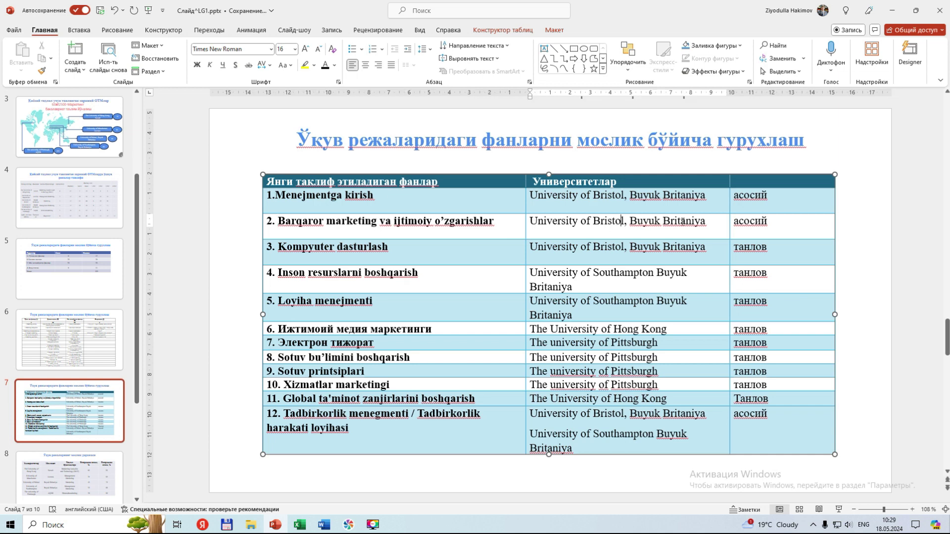
click(755, 222)
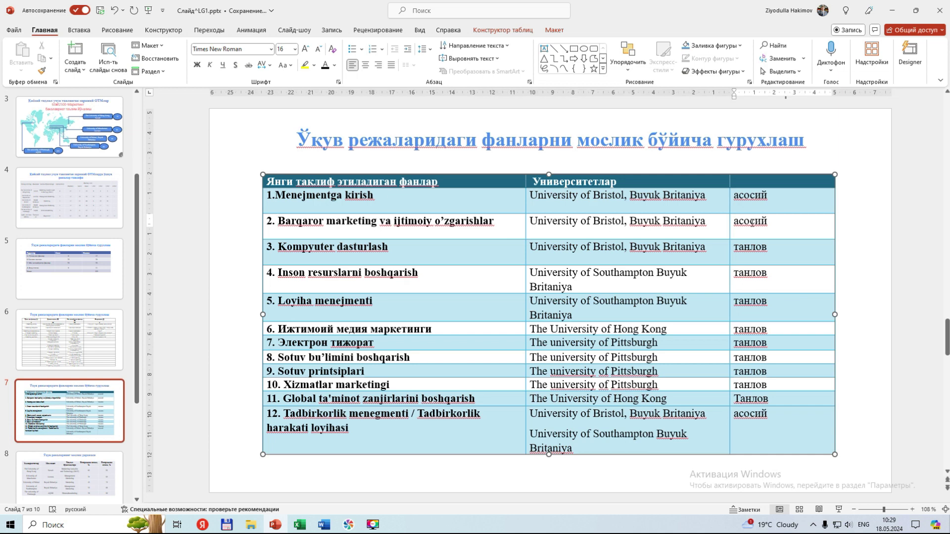
Point out Tadbirkorlik menegmenti / Tadbirkorlik harakati loyihasi with its two universities and асосий type
drag(303, 414, 477, 414)
click(287, 417)
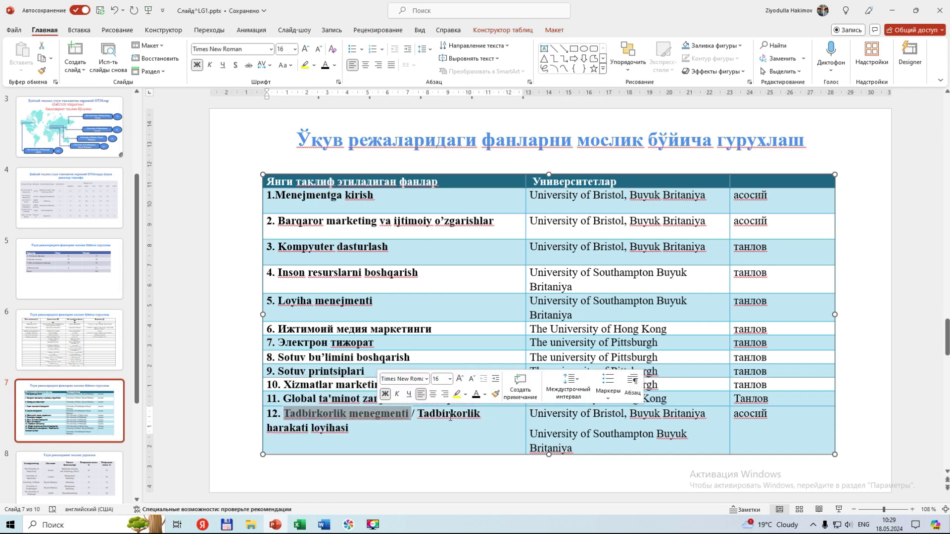
click(451, 417)
click(612, 414)
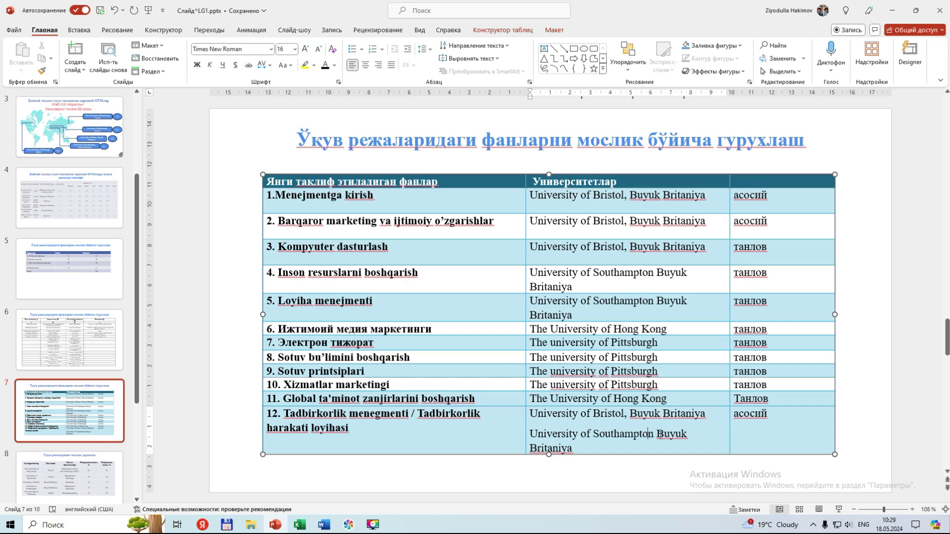
drag(592, 434, 573, 448)
click(767, 413)
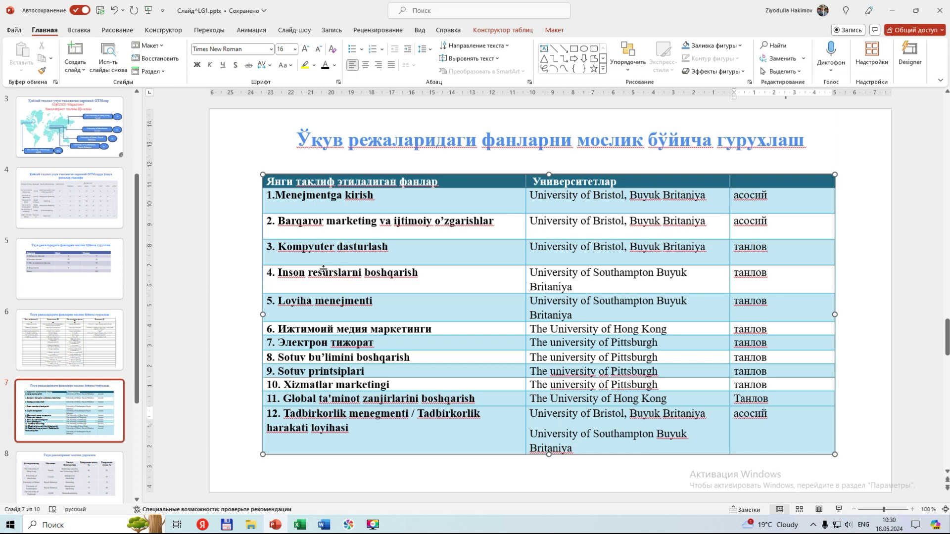
Go through the proposed elective subjects on slide 7 from Kompyuter dasturlash onward and highlight rows 3 to 10
click(315, 246)
click(330, 272)
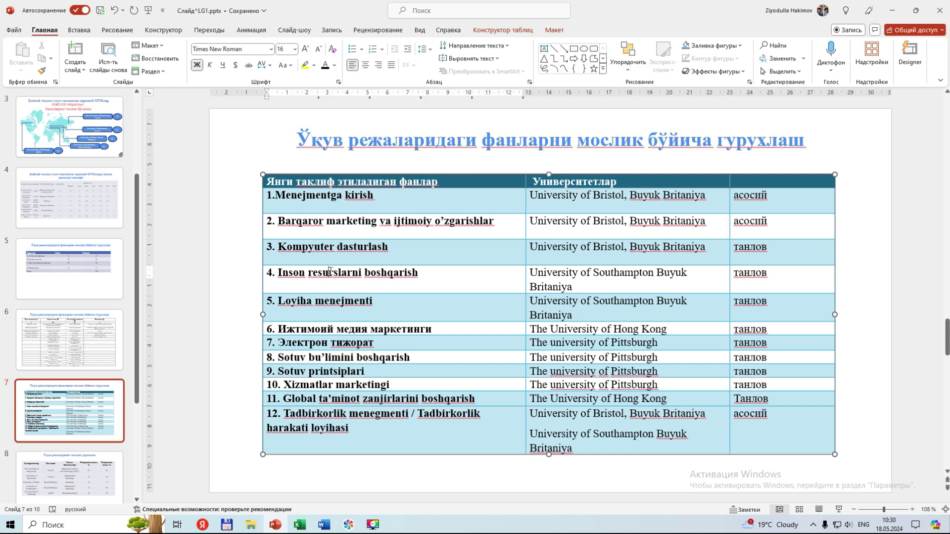
click(335, 297)
click(340, 331)
click(327, 342)
click(344, 357)
drag(332, 246, 373, 391)
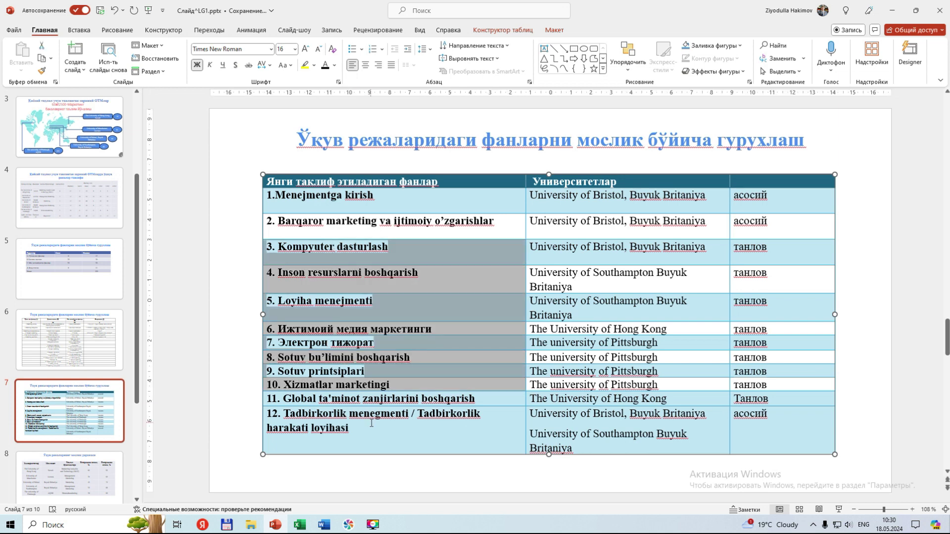
scroll(371, 423, down, 1)
scroll(369, 423, up, 1)
click(365, 384)
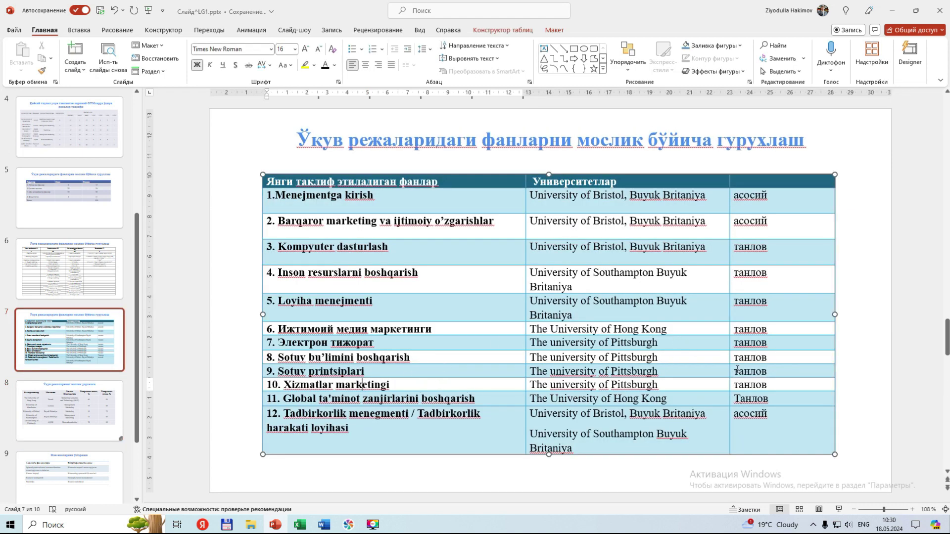
Highlight the танлов labels of subjects 3 to 11 in the slide 7 table
click(776, 258)
shift+click(782, 398)
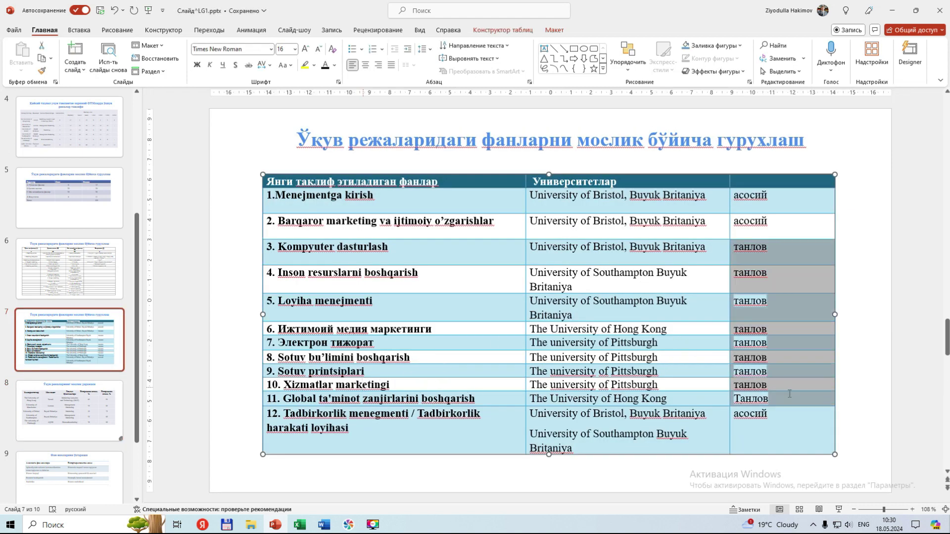
click(758, 341)
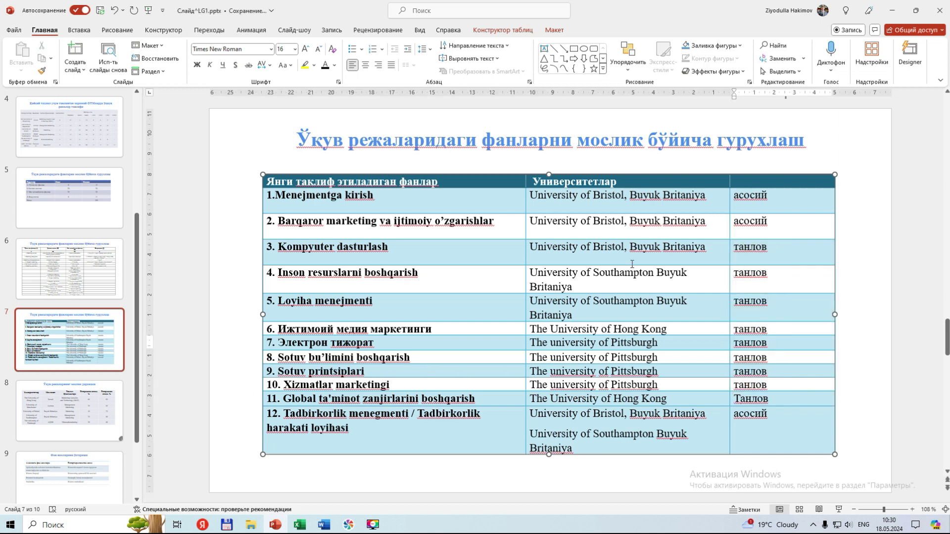
Switch to the curriculum workbook in Excel and show the Birinchi bosqich plan on the Янги ўқув режа sheet
scroll(279, 372, down, 1)
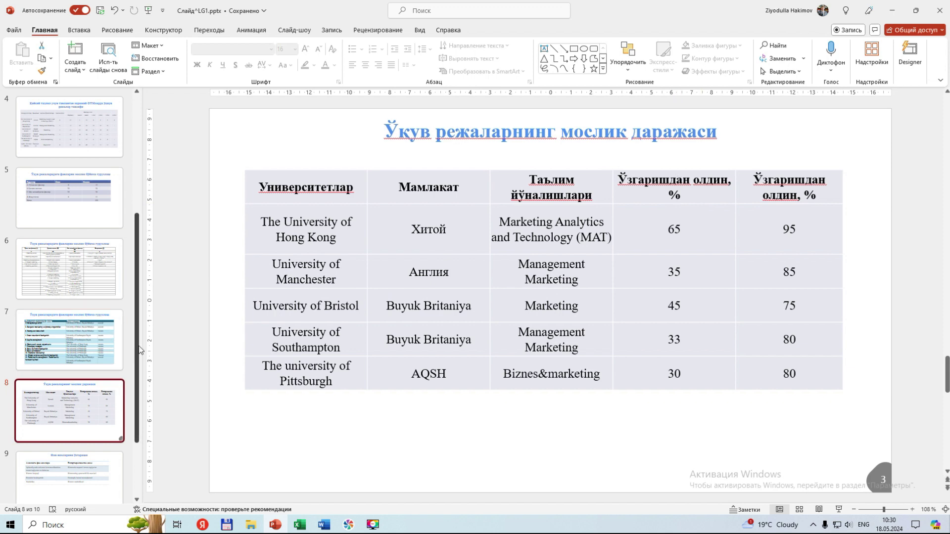
click(77, 360)
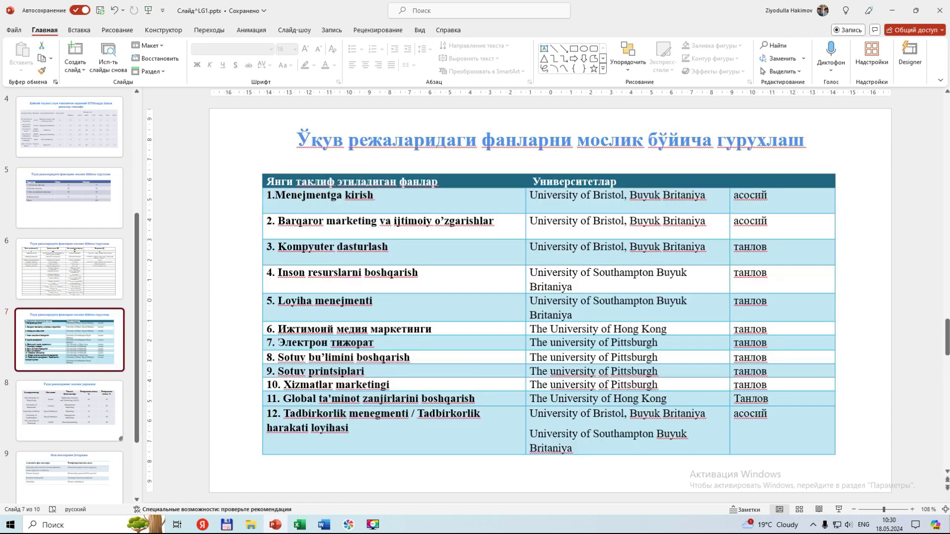
click(299, 524)
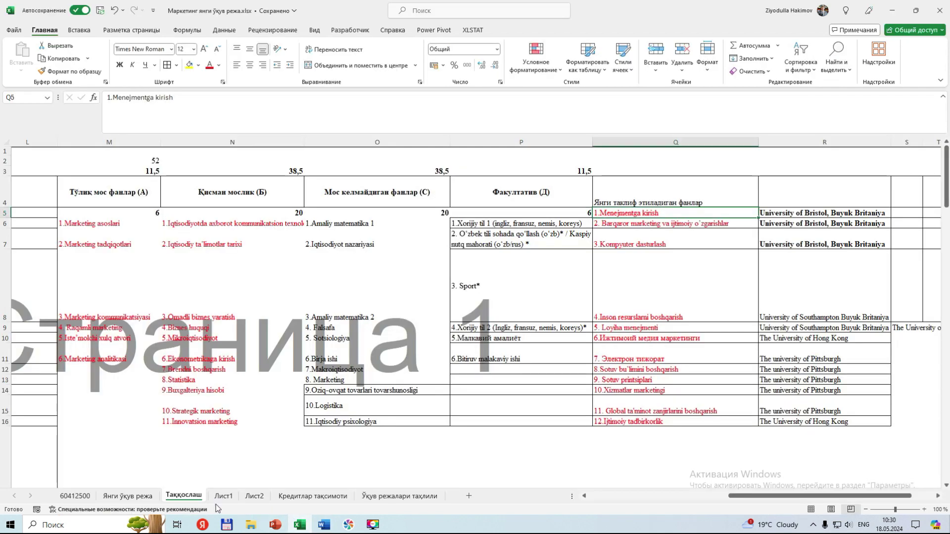
click(141, 497)
scroll(257, 362, up, 9)
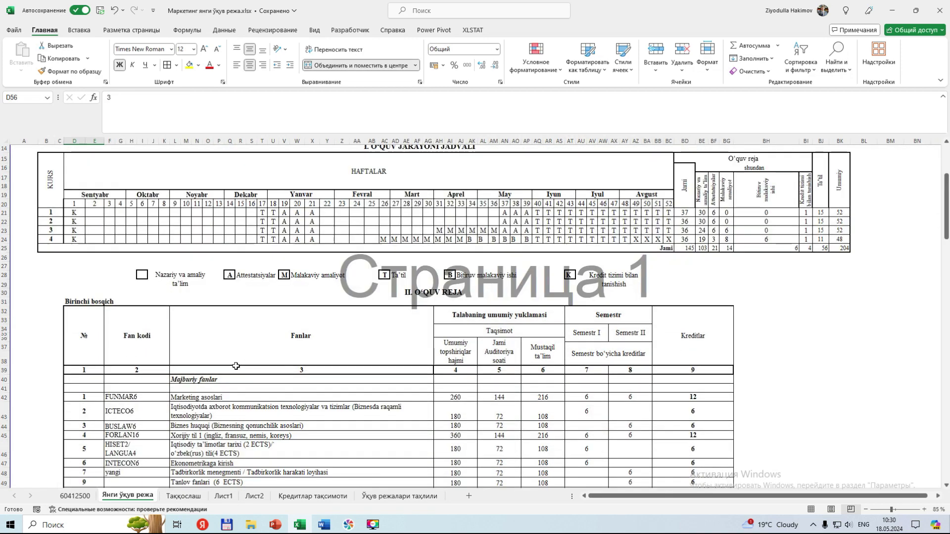
scroll(142, 274, down, 5)
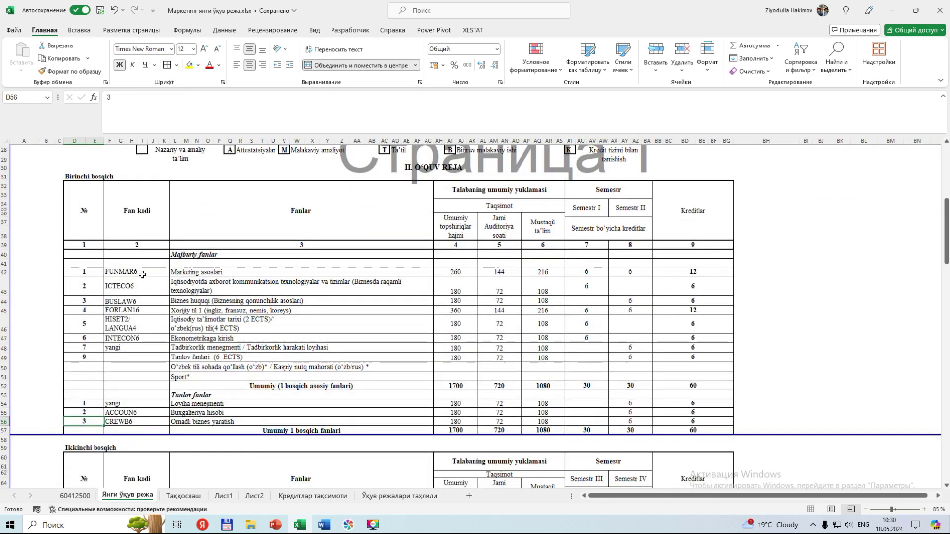
Highlight the Fan kodi codes of the first-year mandatory subjects from FUNMAR6 down to yangi
click(185, 272)
drag(145, 348, 139, 276)
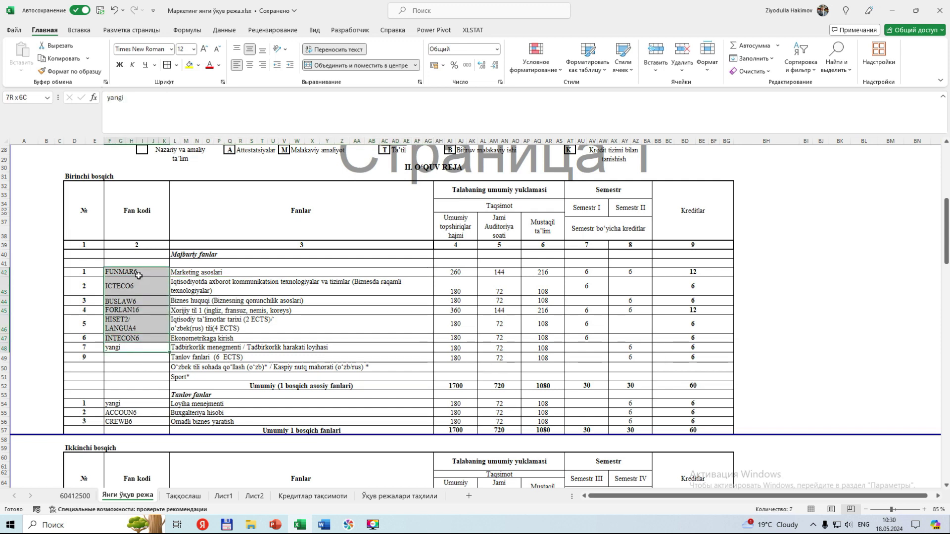
click(428, 275)
key(Down)
key(Down)
Point out Marketing asoslari with its semester and total credits, then the ICTECO6 and BUSLAW6 subjects
click(251, 274)
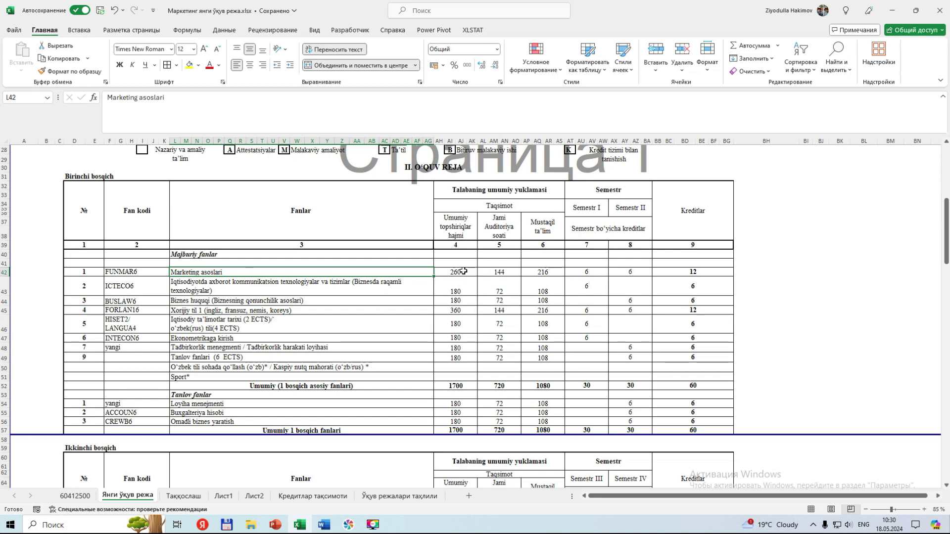
drag(576, 271, 635, 273)
click(680, 272)
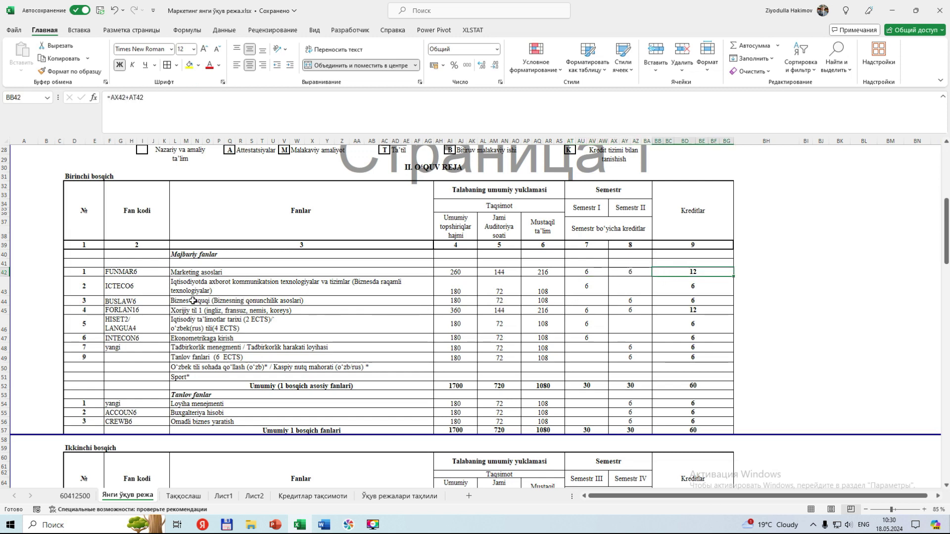
click(221, 283)
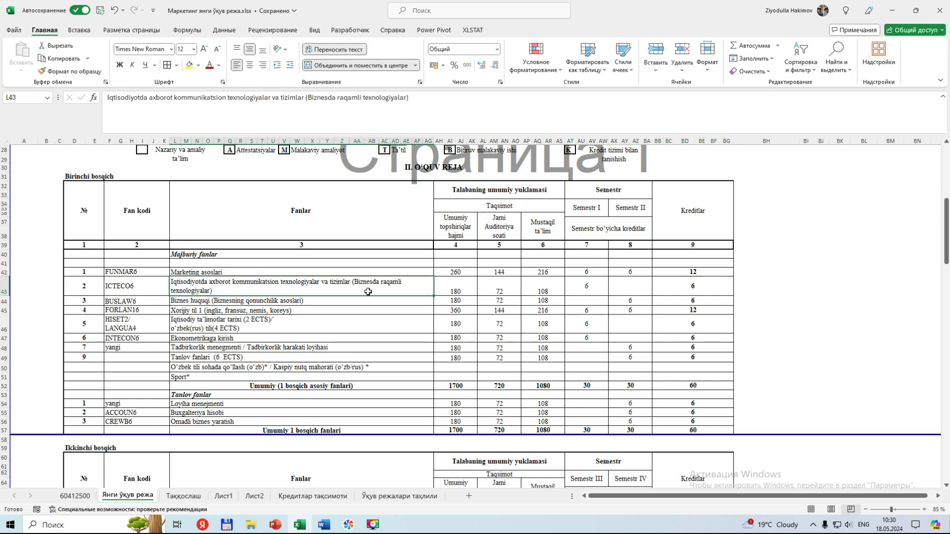
click(232, 301)
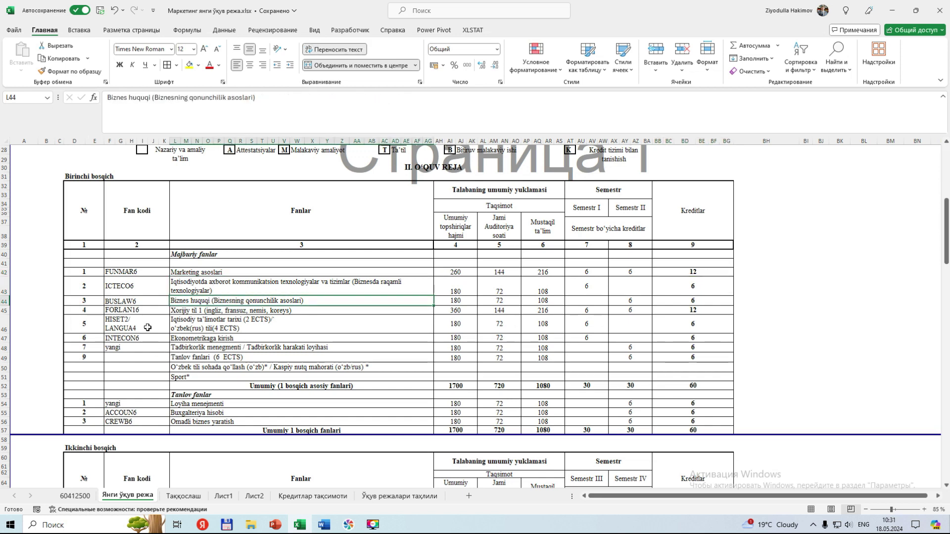
Point out the first-year subjects marked yangi: Tadbirkorlik menegmenti / Tadbirkorlik harakati loyihasi and Loyiha menejmenti
click(125, 348)
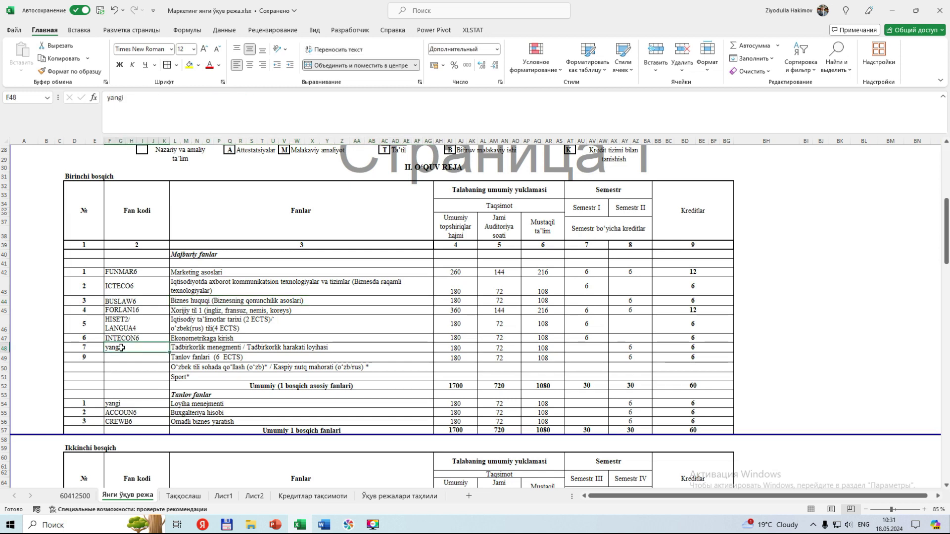
drag(121, 348, 285, 353)
click(242, 347)
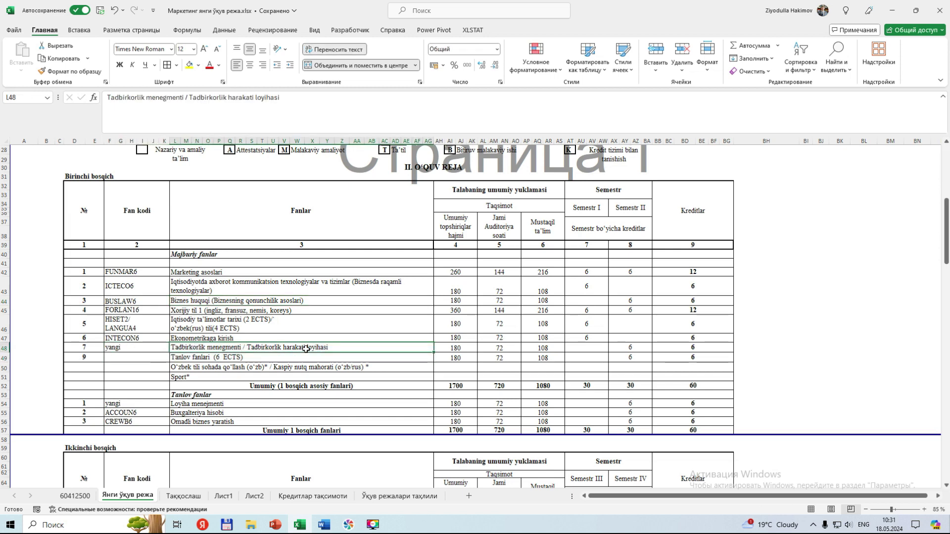
drag(123, 349, 274, 346)
click(273, 348)
drag(126, 347, 179, 347)
scroll(169, 302, down, 5)
drag(124, 279, 205, 278)
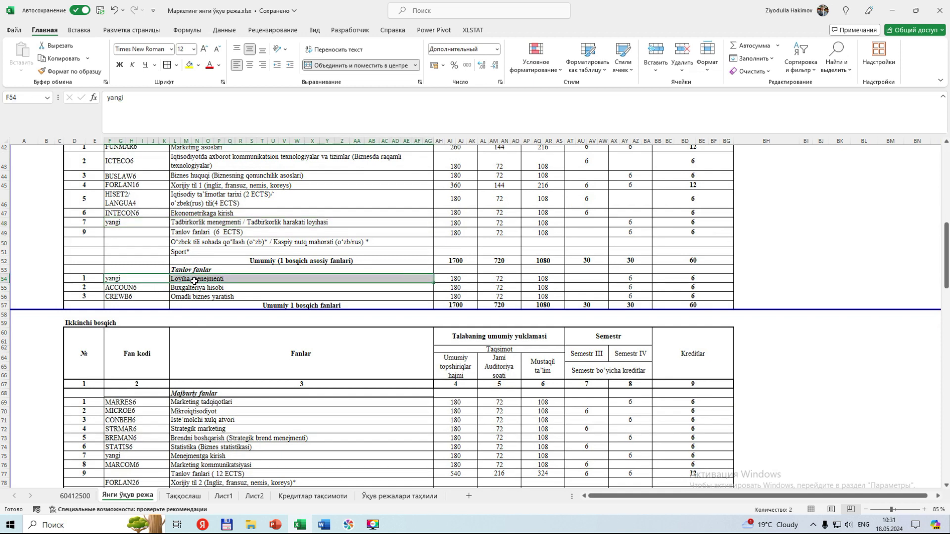
Highlight the Ikkinchi bosqich mandatory subjects and point out the new subject Menejmentga kirish
scroll(196, 281, down, 5)
drag(130, 277, 181, 334)
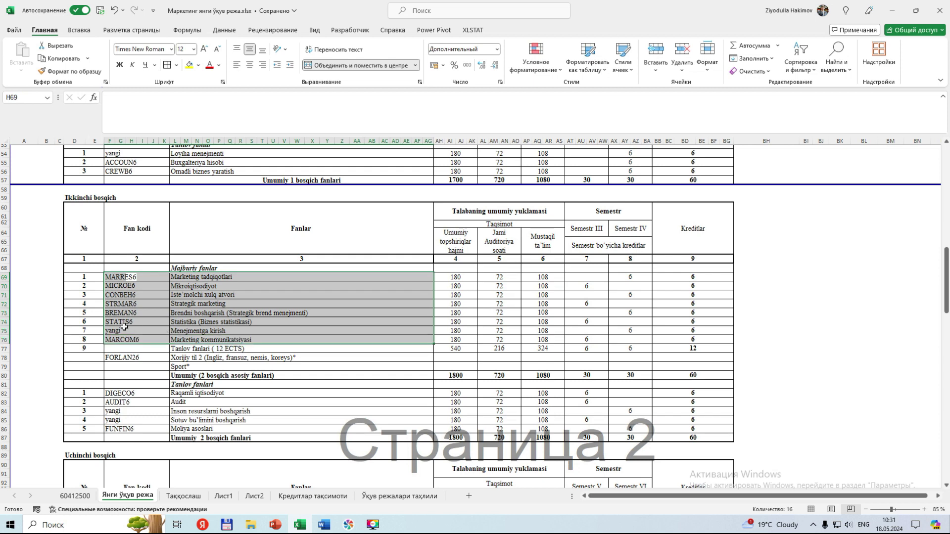
click(181, 333)
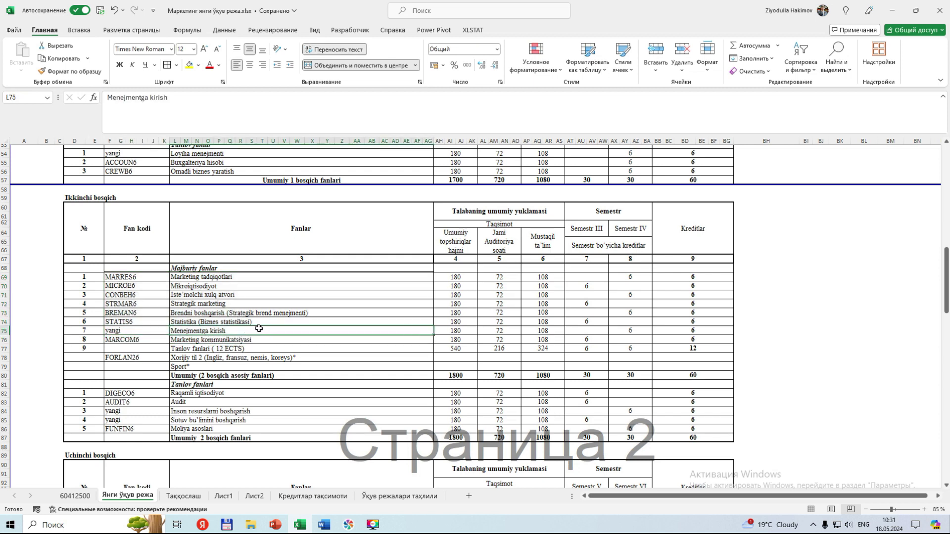
Highlight the Ikkinchi bosqich mandatory subjects from MARRES6 to MARCOM6 and point out Menejmentga kirish among them
drag(124, 277, 260, 340)
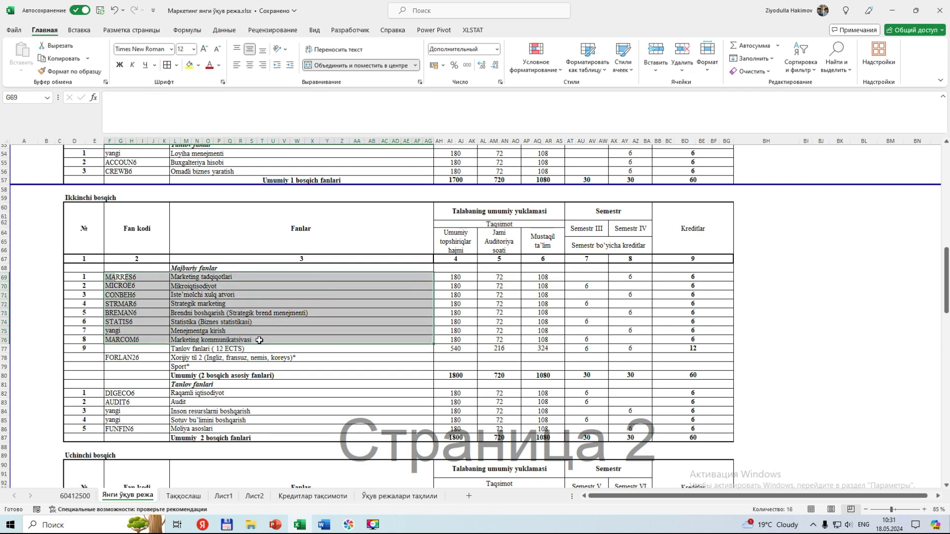
click(221, 333)
drag(120, 278, 259, 340)
click(230, 331)
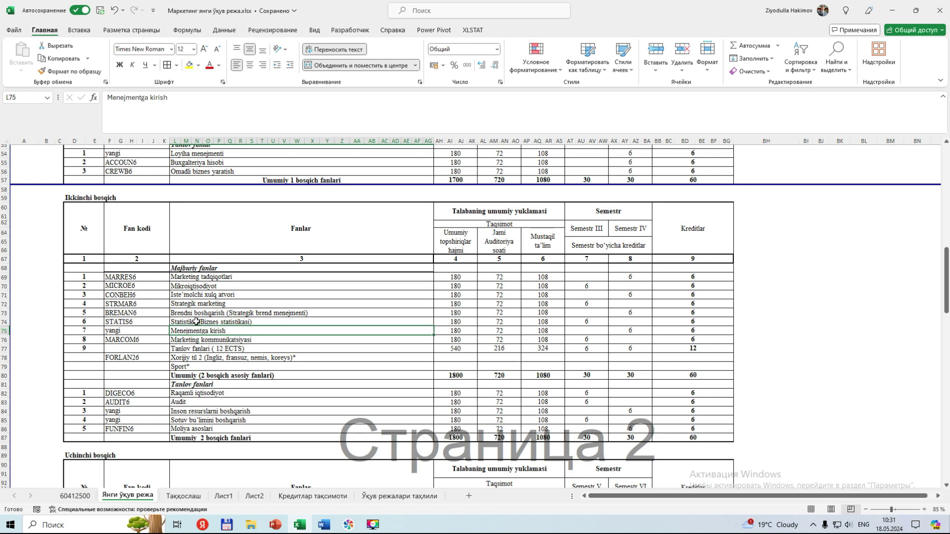
click(134, 279)
drag(238, 325, 242, 331)
Point out Iste'molchi xulq atvori, Strategik marketing and Mikroiqtisodiyot, and highlight the whole second-year mandatory block with its codes
click(208, 295)
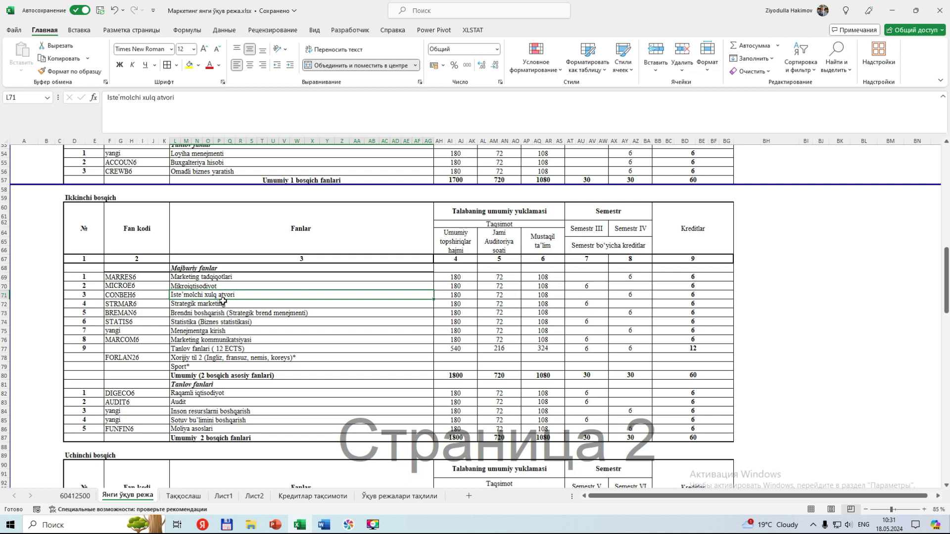
click(227, 304)
drag(227, 296, 229, 303)
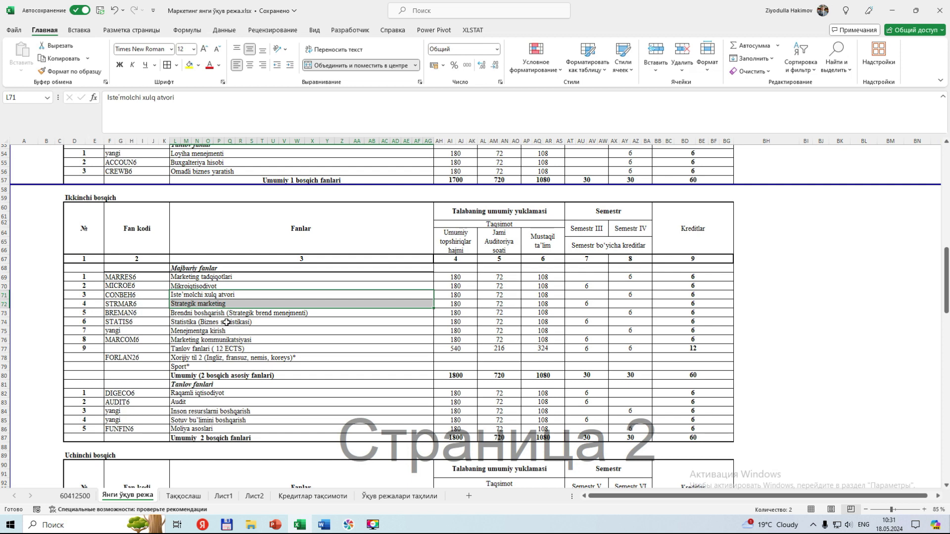
click(232, 305)
click(231, 287)
click(231, 303)
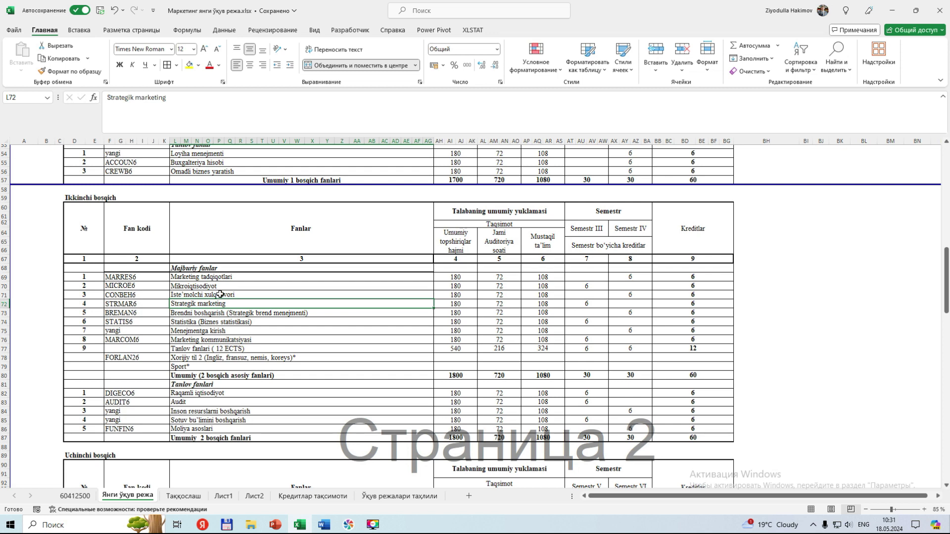
drag(141, 278, 208, 340)
click(192, 294)
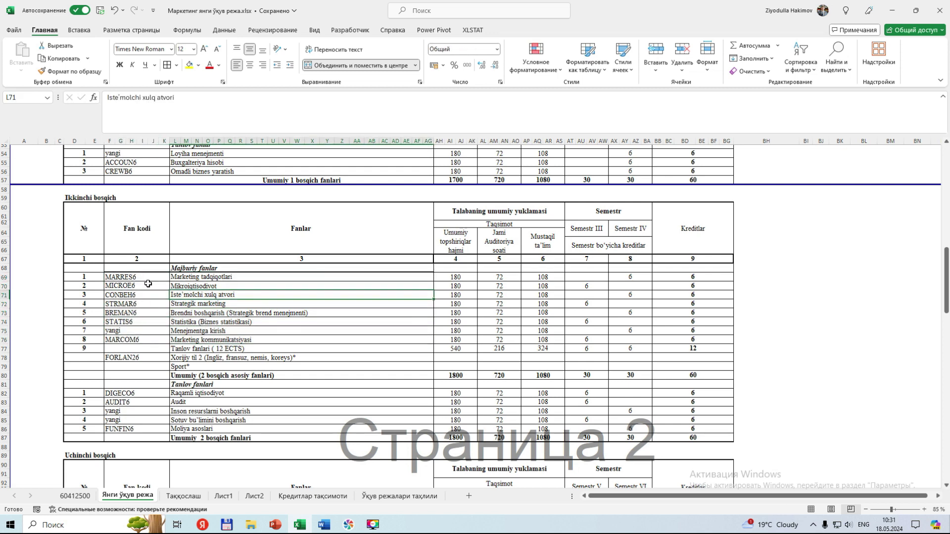
drag(134, 278, 178, 341)
Highlight the two second-year elective rows marked yangi, Inson resurslarni boshqarish and Sotuv bo'limini boshqarish
scroll(181, 321, down, 5)
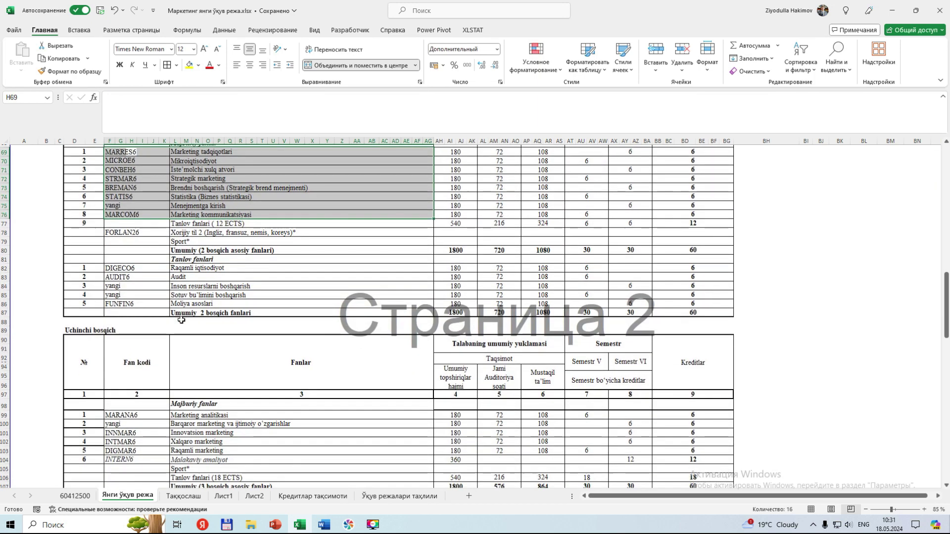
drag(140, 288, 191, 297)
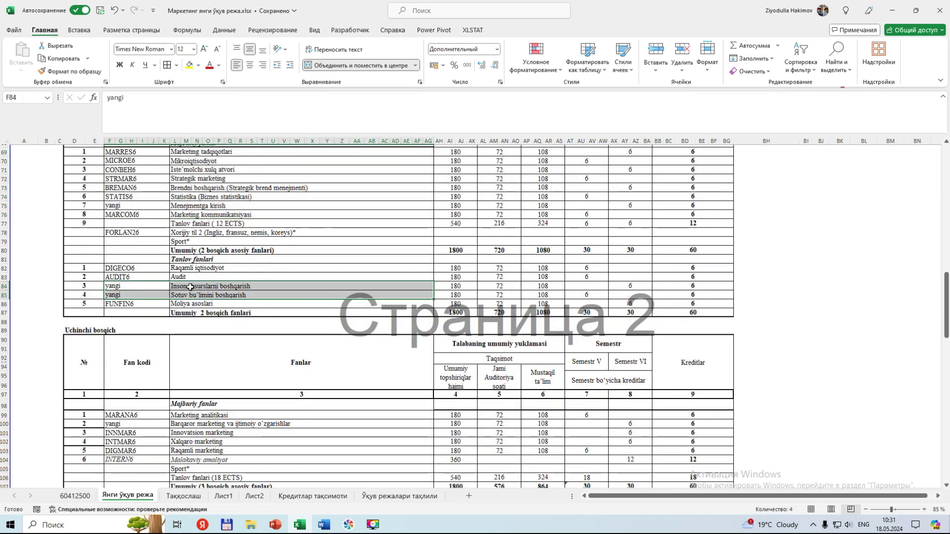
click(190, 288)
double_click(134, 292)
drag(134, 286, 158, 295)
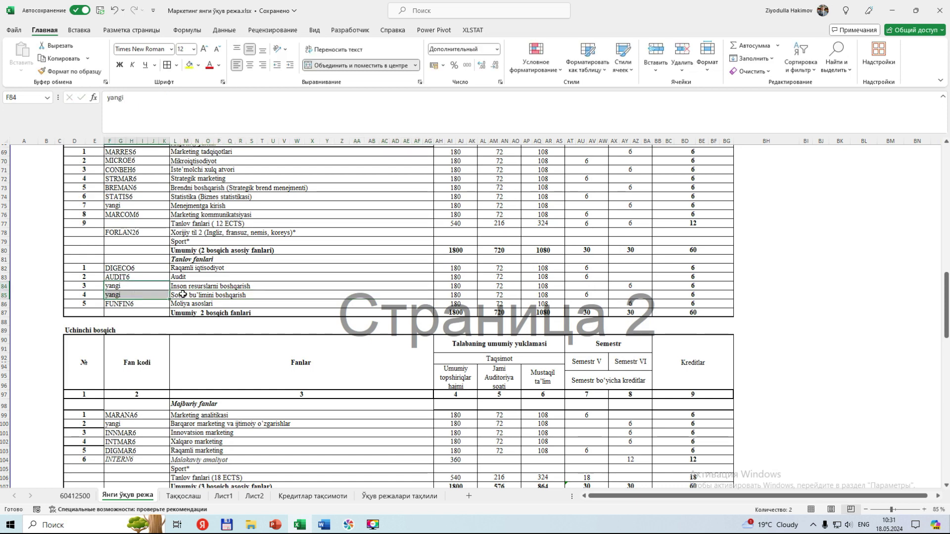
Point out Sotuv bo'limini boshqarish and its yangi code among the second-year electives
click(218, 296)
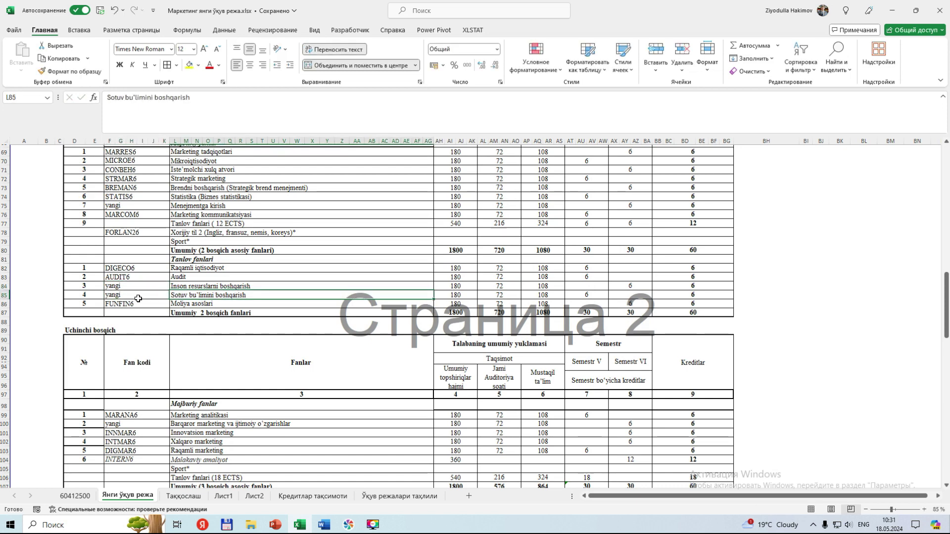
drag(141, 296, 194, 296)
click(194, 296)
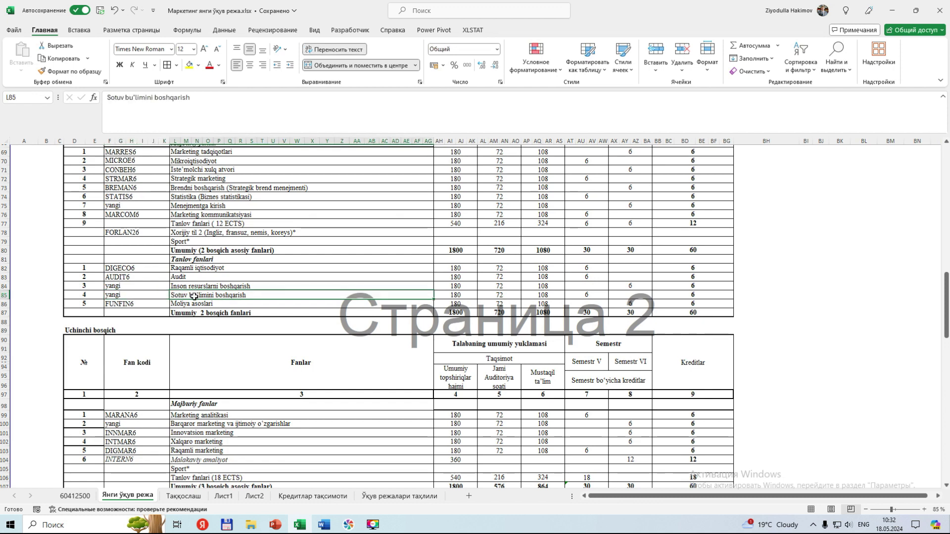
click(142, 291)
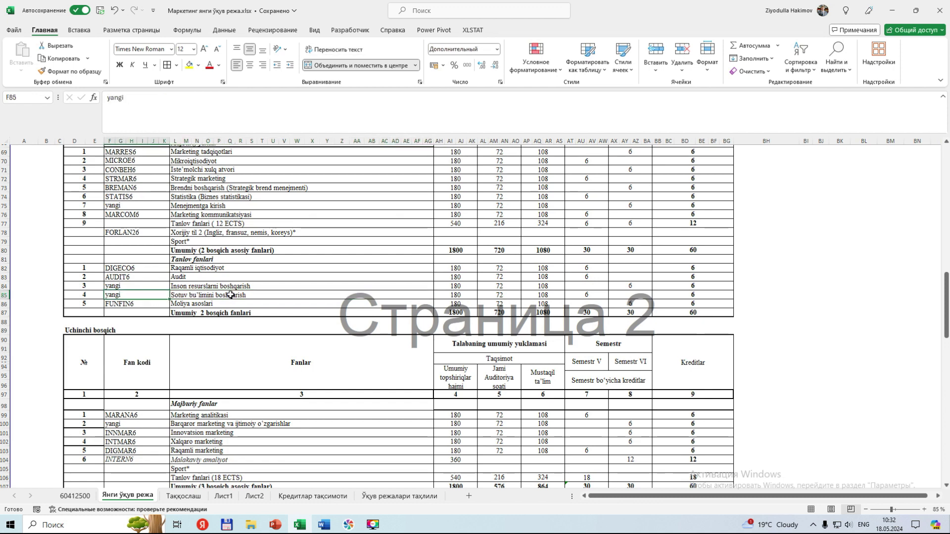
click(230, 295)
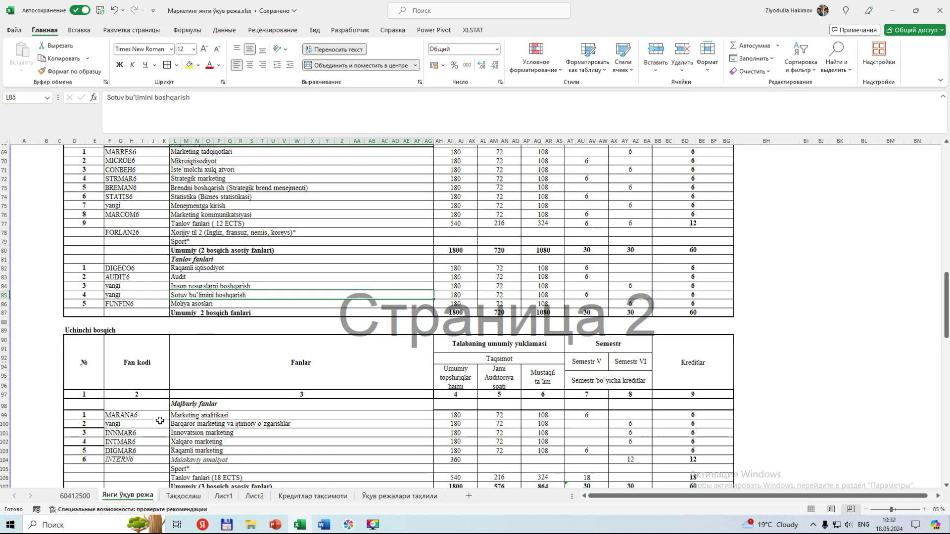
Point out Marketing analitikasi and the new subject Barqaror marketing va ijtimoiy o'zgarishlar in the Uchinchi bosqich mandatory subjects
click(136, 414)
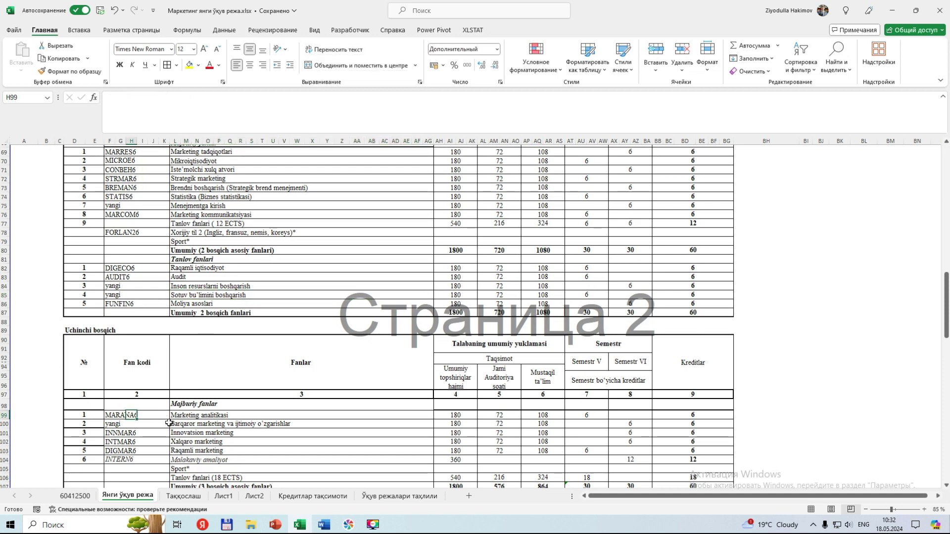
drag(115, 414, 171, 415)
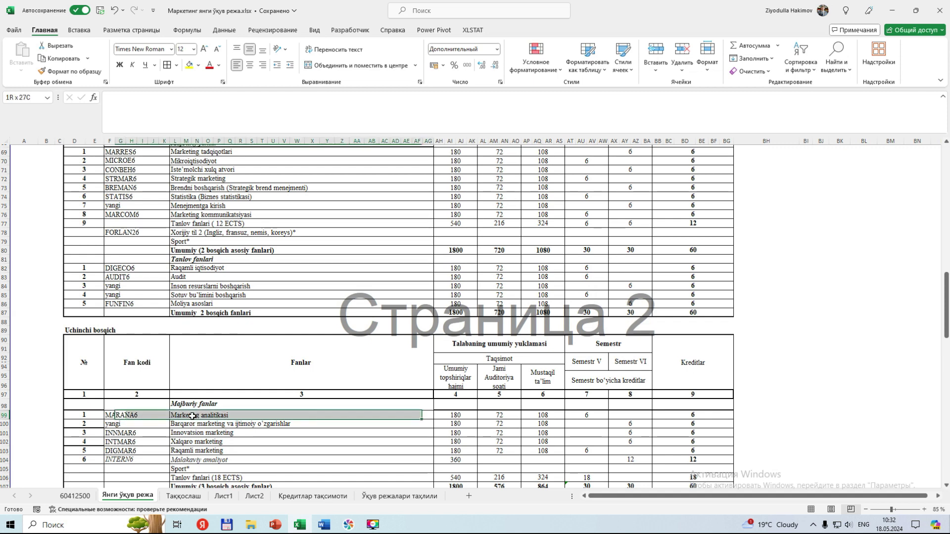
click(115, 423)
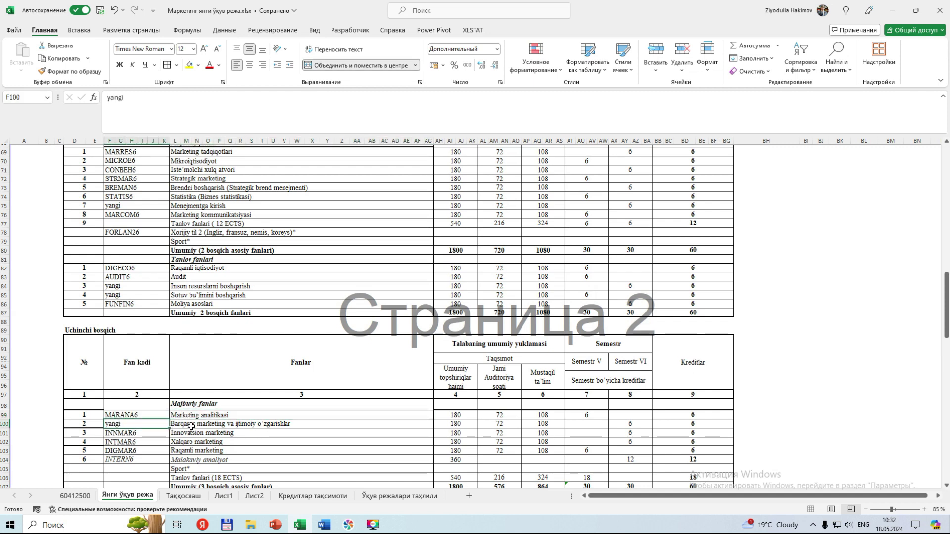
click(241, 424)
click(123, 425)
Point out the third-year electives marked yangi, Tadbirkorlik marketingi and Электрон тижорат
scroll(158, 420, down, 5)
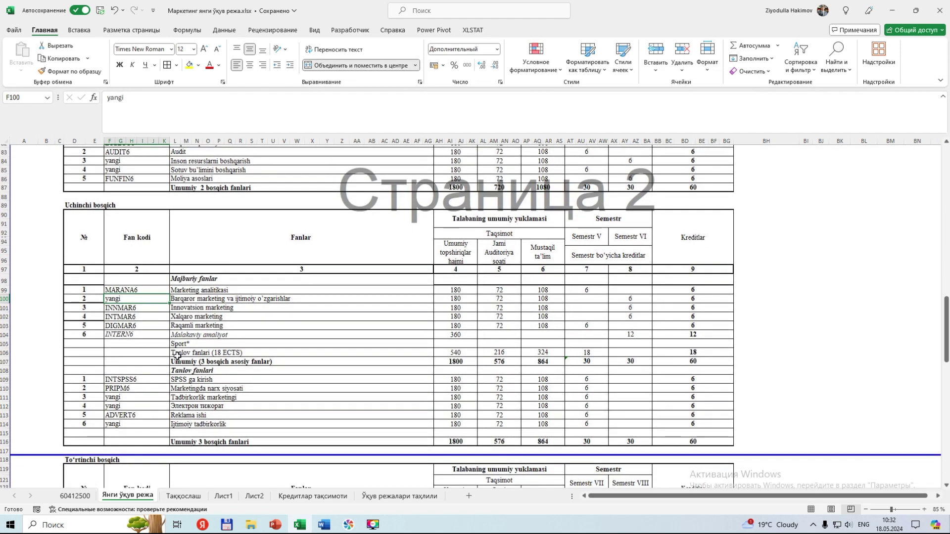
drag(133, 399, 183, 403)
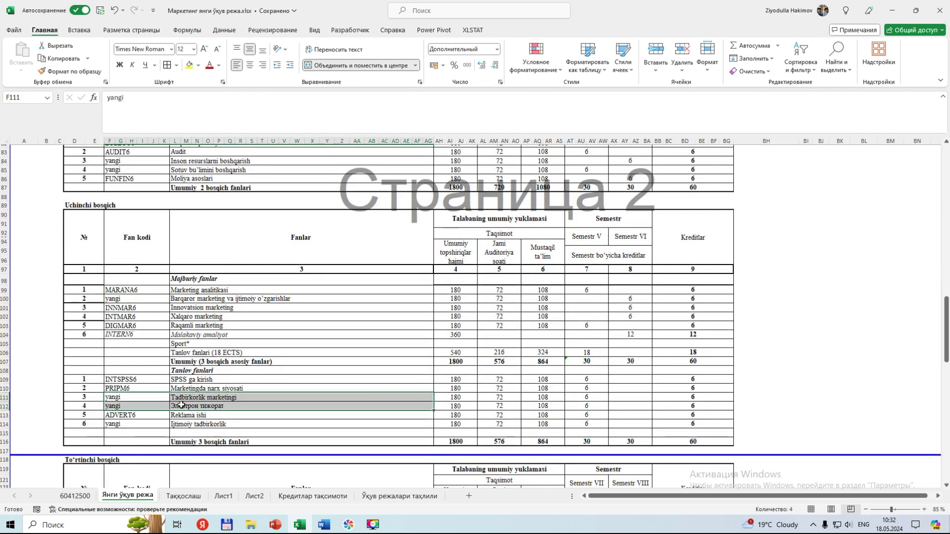
click(214, 405)
click(142, 401)
click(167, 403)
click(134, 403)
click(194, 407)
drag(167, 403, 135, 399)
drag(237, 410, 155, 406)
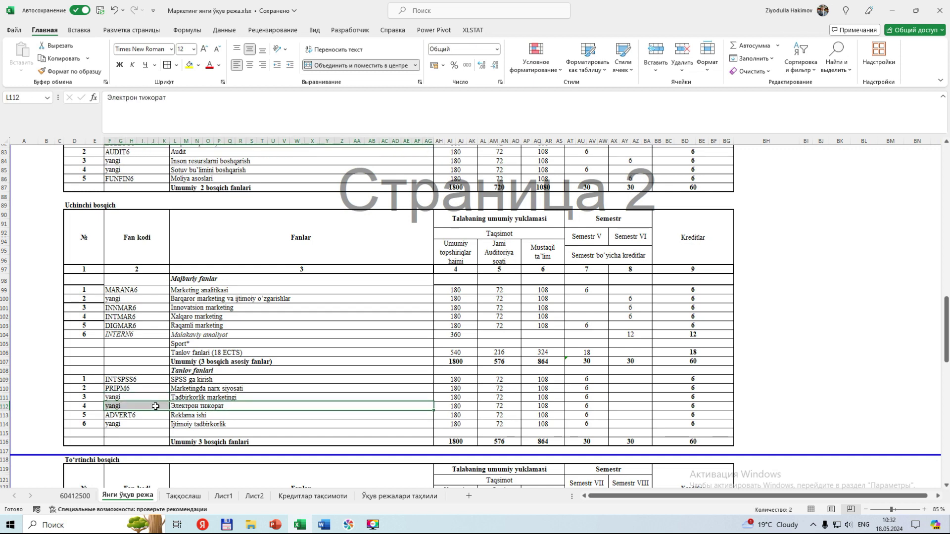
Point out the new third-year elective Ijtimoiy tadbirkorlik together with its yangi code
click(213, 426)
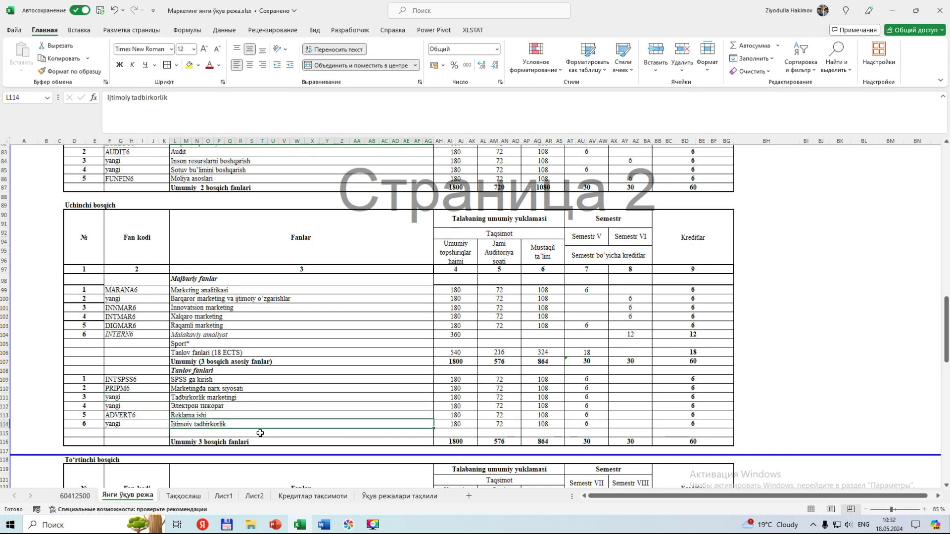
click(119, 424)
drag(117, 424, 188, 424)
click(188, 425)
click(158, 425)
Point out RESMS6 Tadqiqot usullari va ko'nikmalari and highlight the To'rtinchi bosqich mandatory subjects down to Bitiruv malakaviy ishi
scroll(158, 425, down, 9)
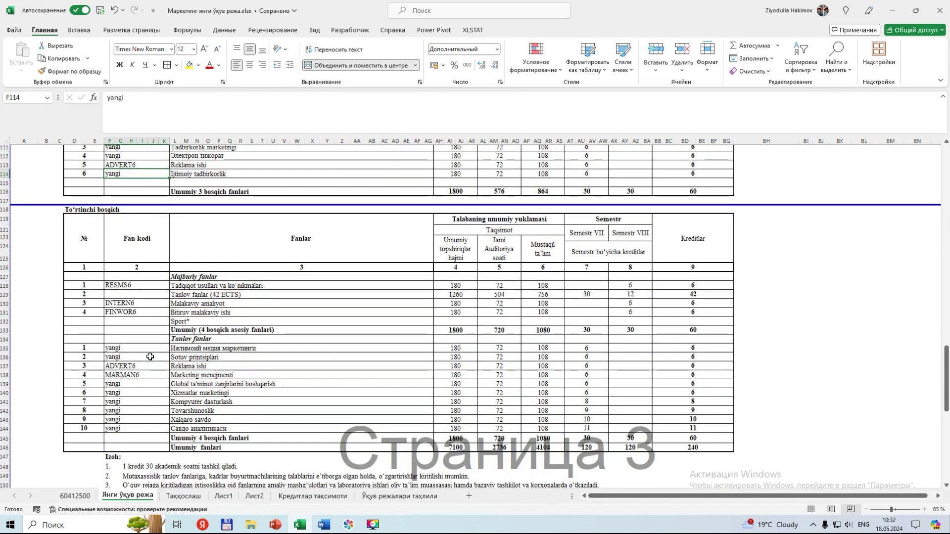
click(139, 285)
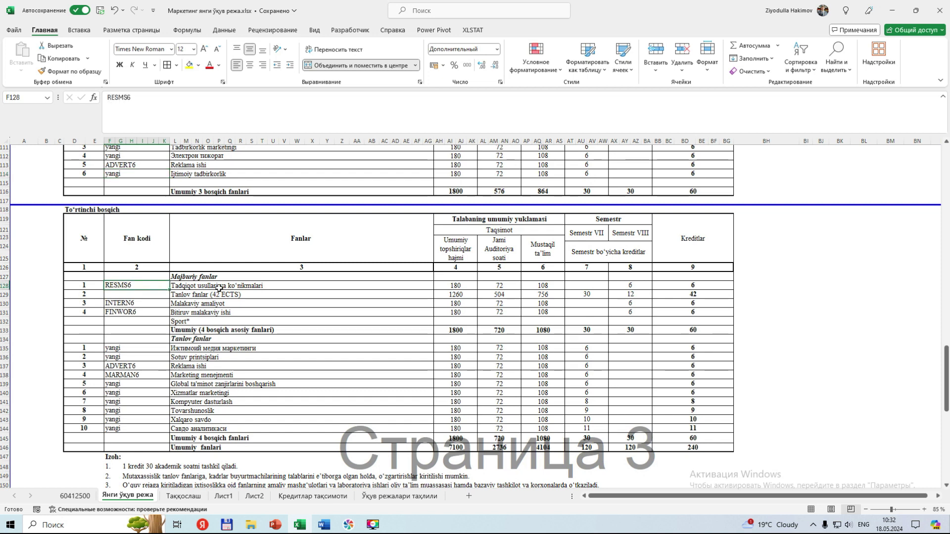
click(218, 287)
drag(136, 284, 208, 315)
Highlight the fourth-year electives, including the Reklama ishi and Marketing menejmenti rows and the yangi codes
drag(142, 350, 228, 428)
click(136, 392)
drag(132, 367, 197, 374)
drag(130, 429, 162, 347)
click(162, 347)
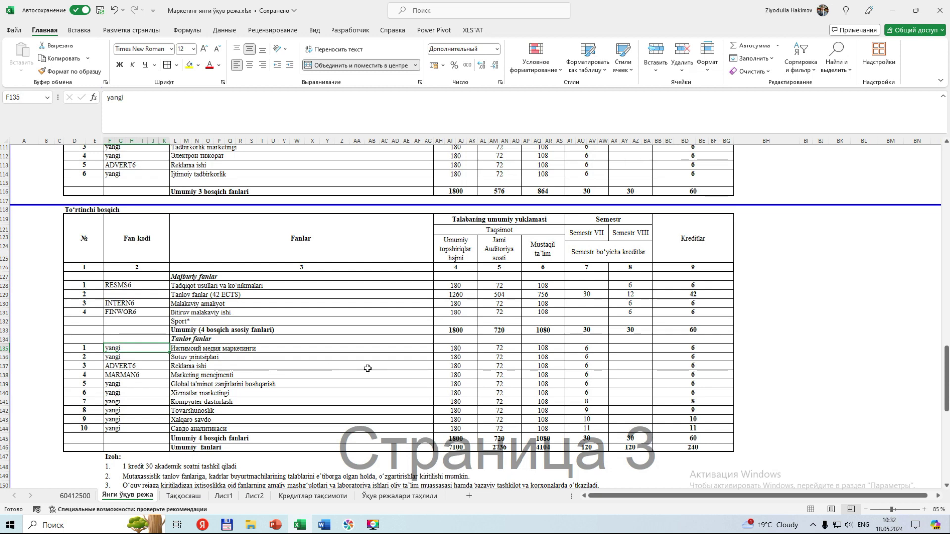
Point out the new fourth-year electives Sotuv printsiplari, Ижтимоий медиа маркетинги, Global ta'minot zanjirlarini boshqarish and Xizmatlar marketingi
click(221, 358)
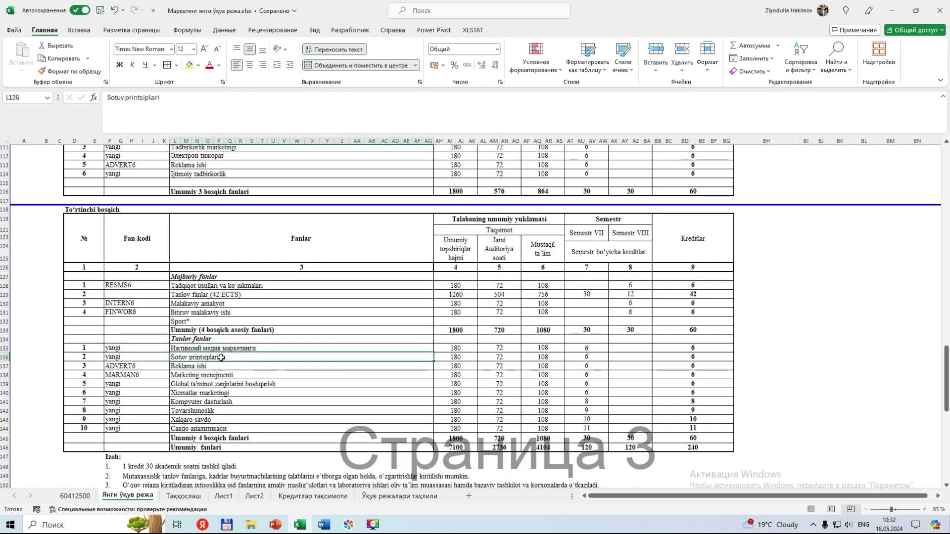
click(228, 348)
click(214, 385)
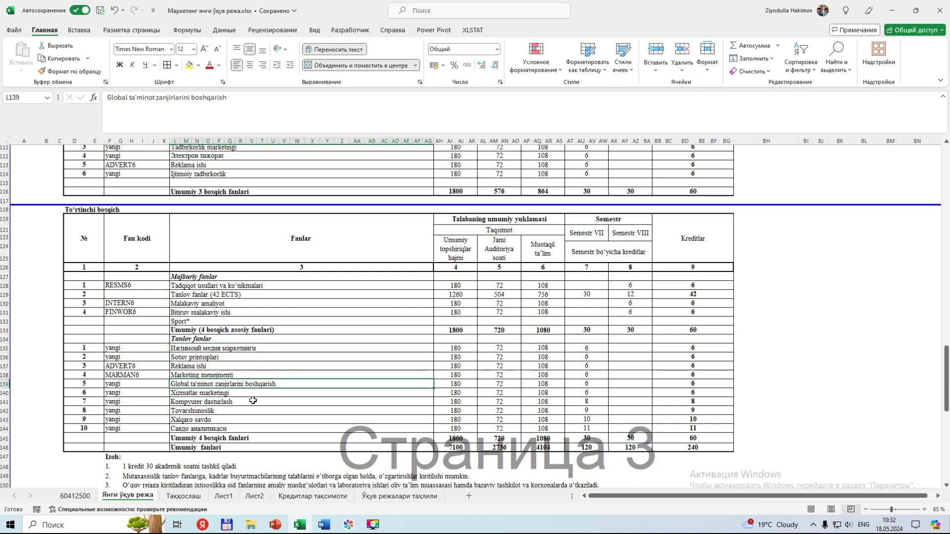
click(230, 393)
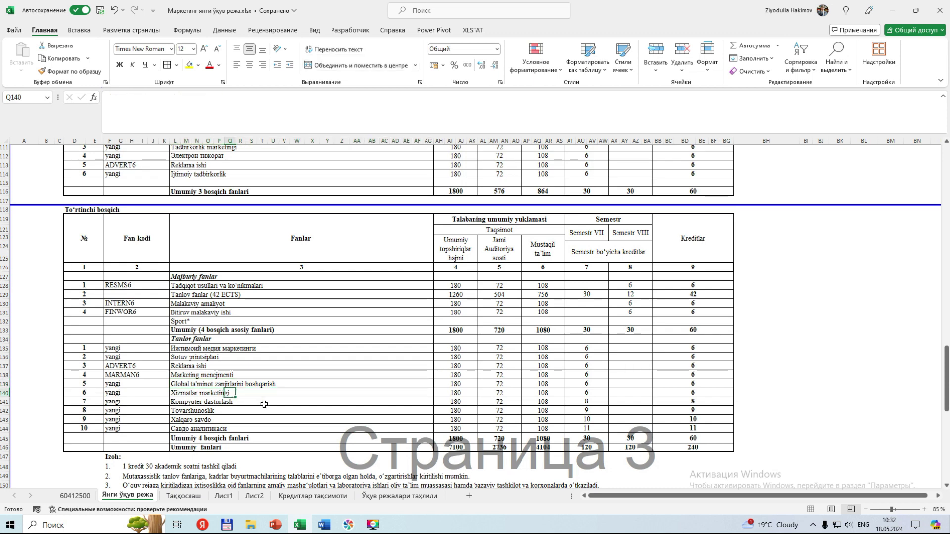
Point out the new fourth-year electives Kompyuter dasturlash, Tovarshunoslik, Xalqaro savdo and Савдо аналитикаси
click(218, 402)
click(201, 411)
click(206, 421)
click(188, 411)
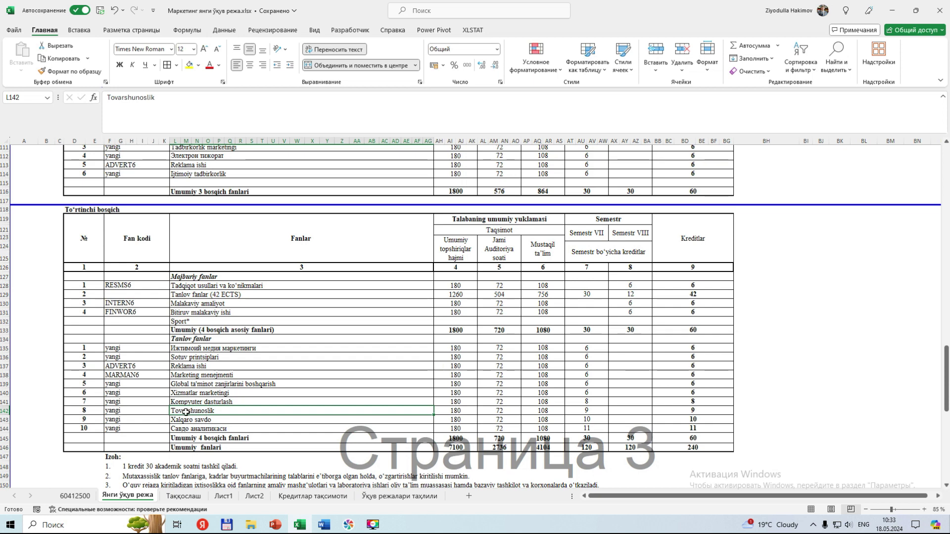
click(186, 421)
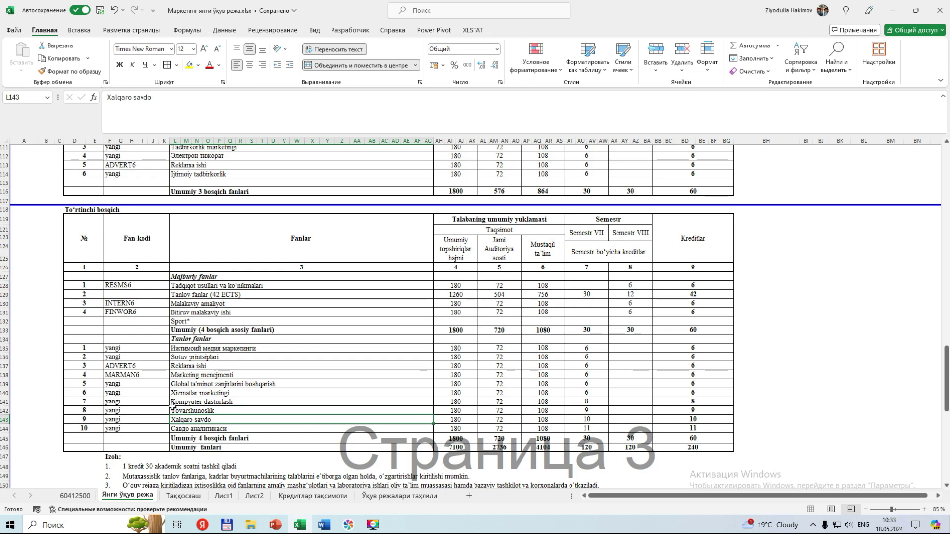
click(201, 429)
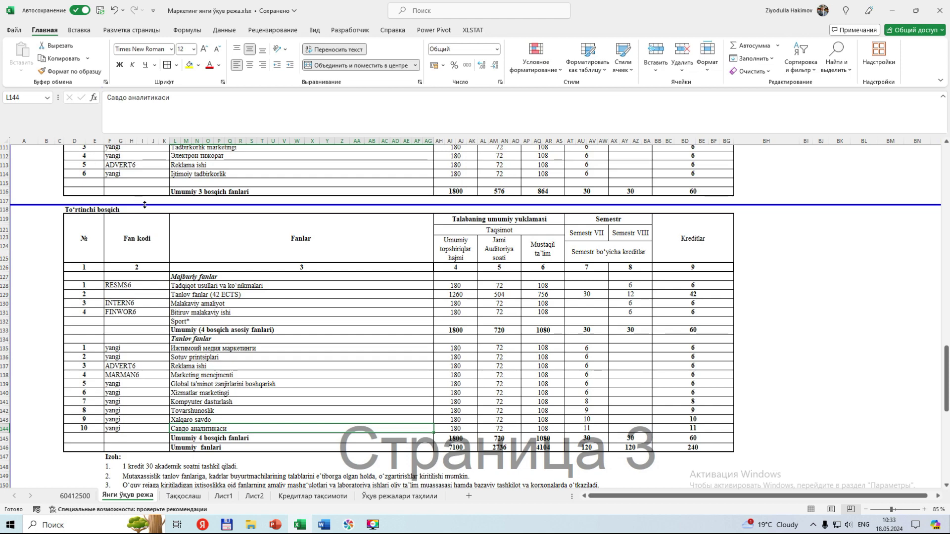
Return to the second-year mandatory subjects and point out Statistika (Biznes statistikasi)
scroll(218, 296, up, 5)
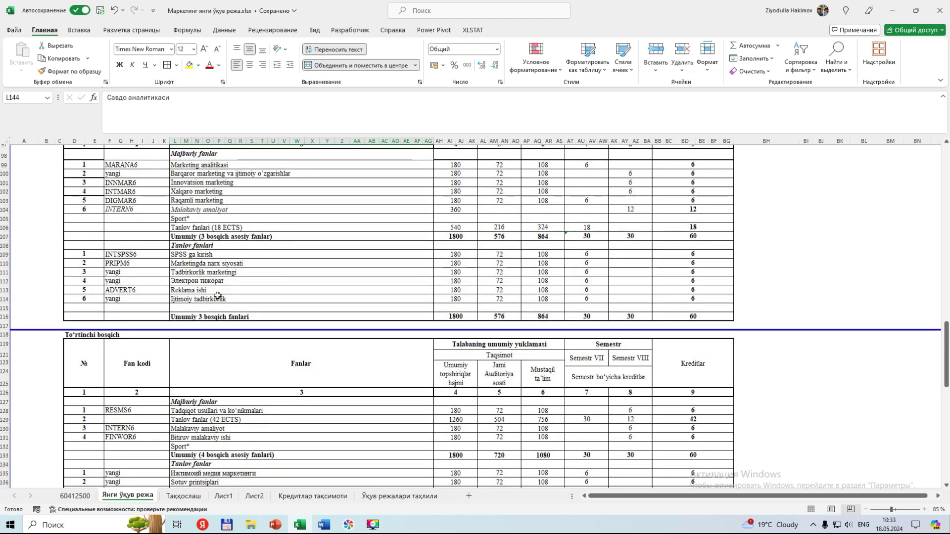
scroll(218, 296, up, 5)
scroll(218, 296, up, 5)
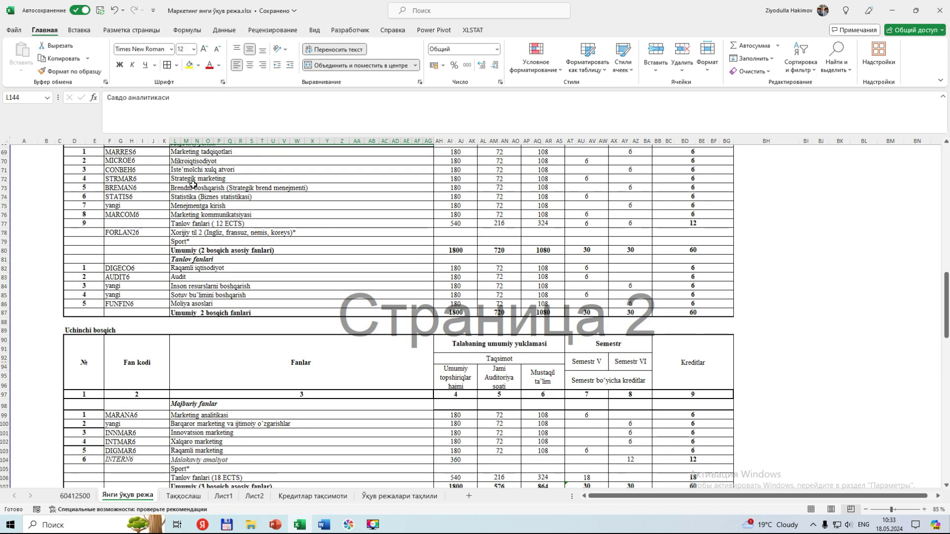
drag(181, 197, 181, 204)
click(181, 197)
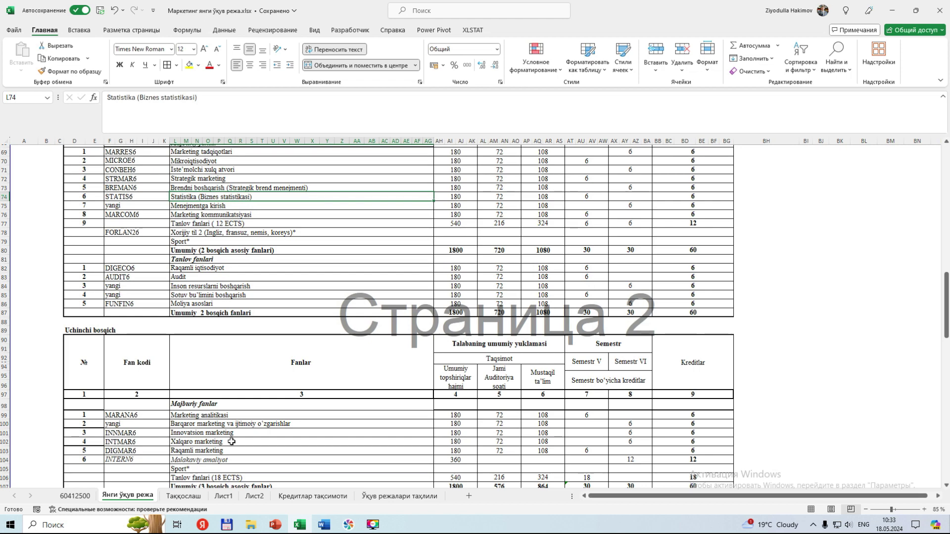
Look over the third- and fourth-year subject tables and the notes beneath them
scroll(199, 400, down, 14)
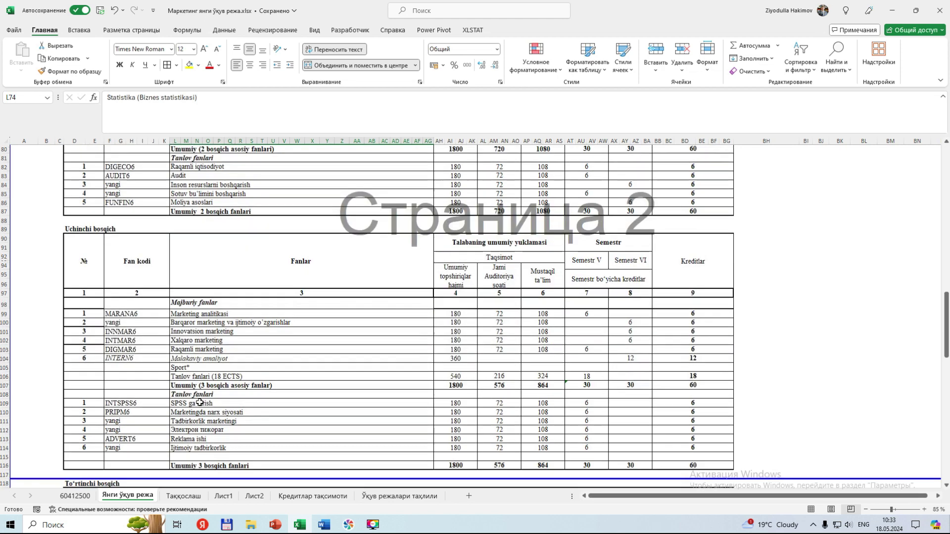
scroll(199, 402, down, 5)
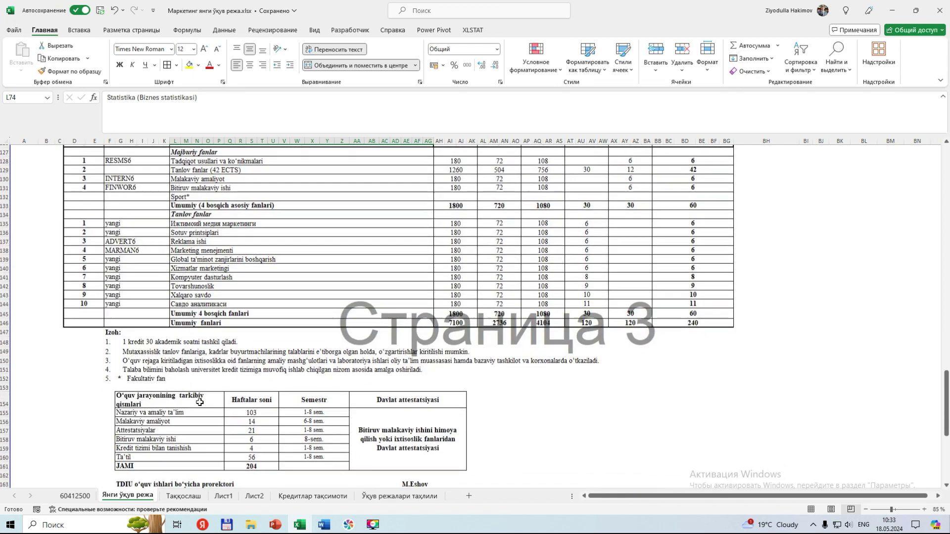
scroll(233, 396, up, 15)
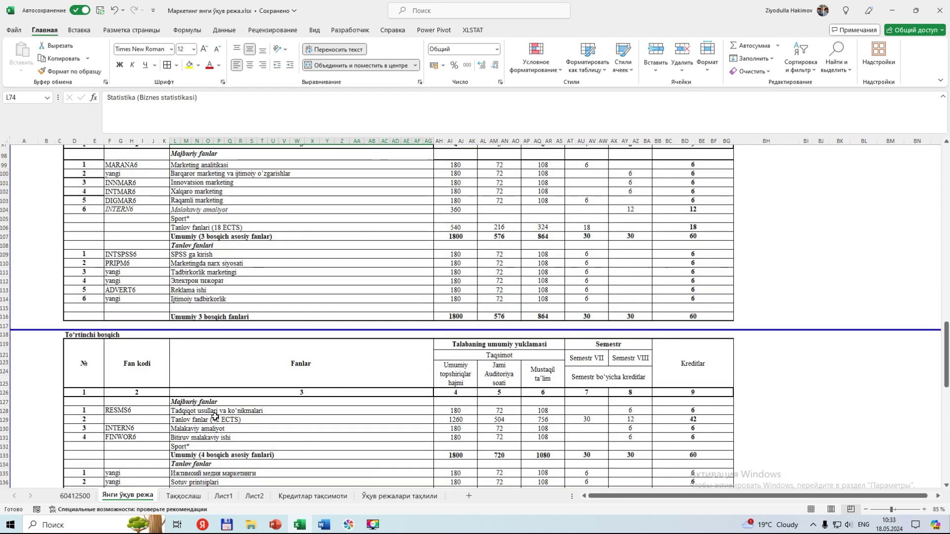
Switch to the PowerPoint presentation and show slide 8, Ўқув режаларнинг мослик даражаси
scroll(247, 362, up, 5)
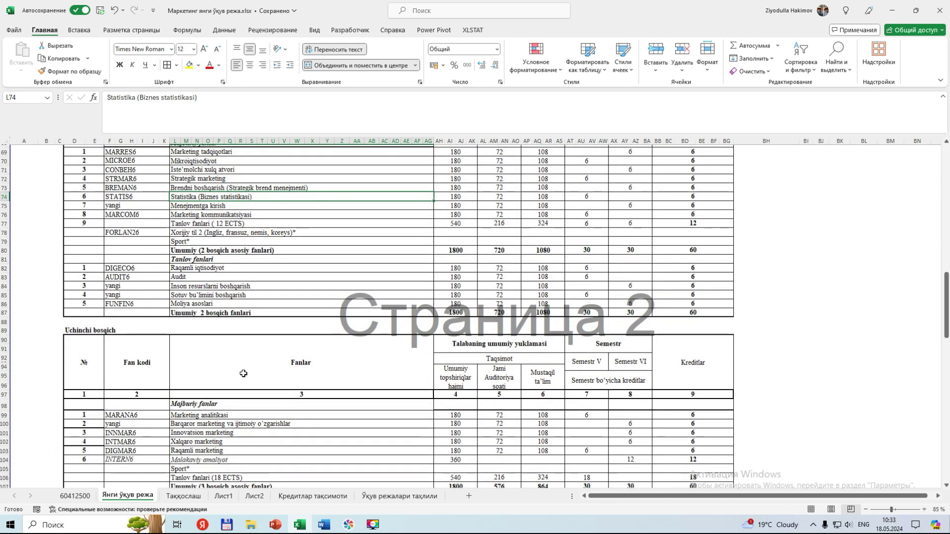
click(275, 525)
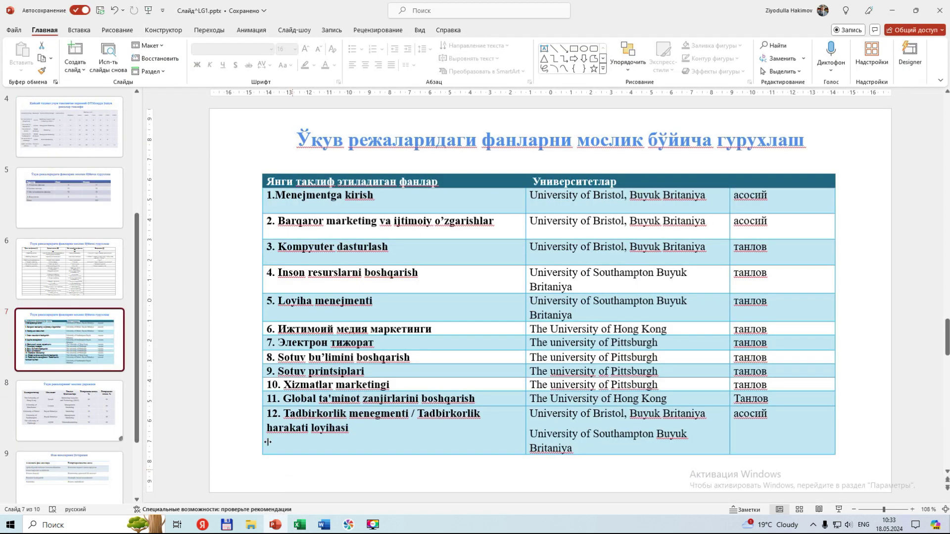
click(92, 424)
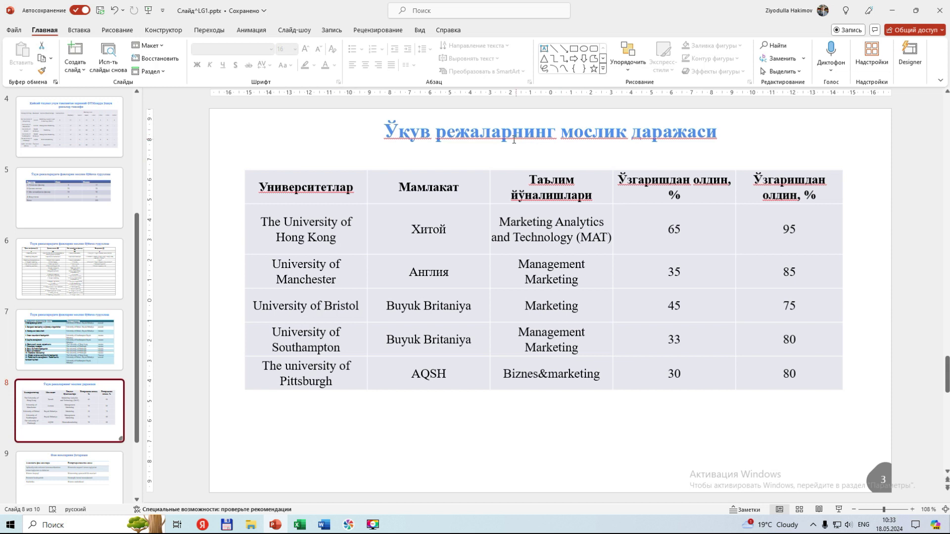
Point out the list of universities and the before and after match percentages for The University of Hong Kong
click(637, 191)
drag(321, 217, 307, 378)
click(659, 229)
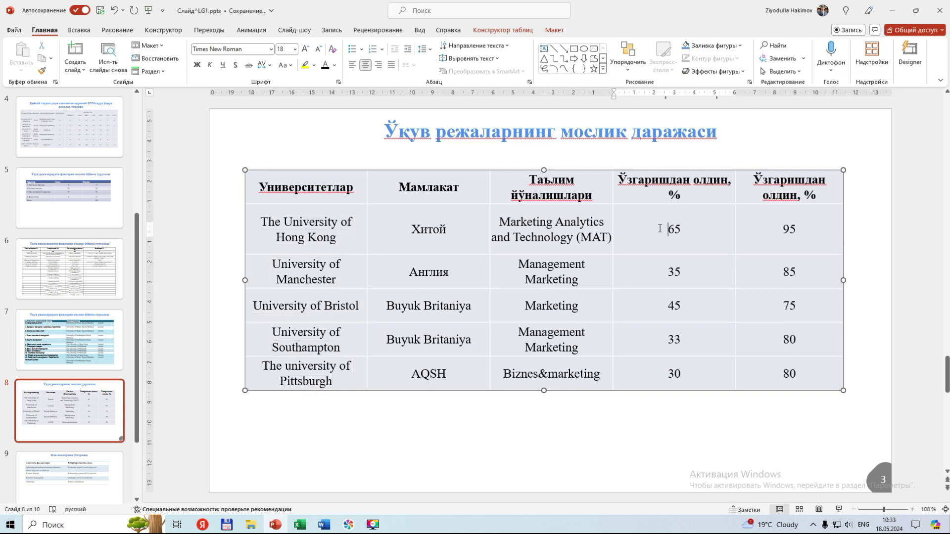
double_click(696, 232)
click(309, 237)
click(786, 229)
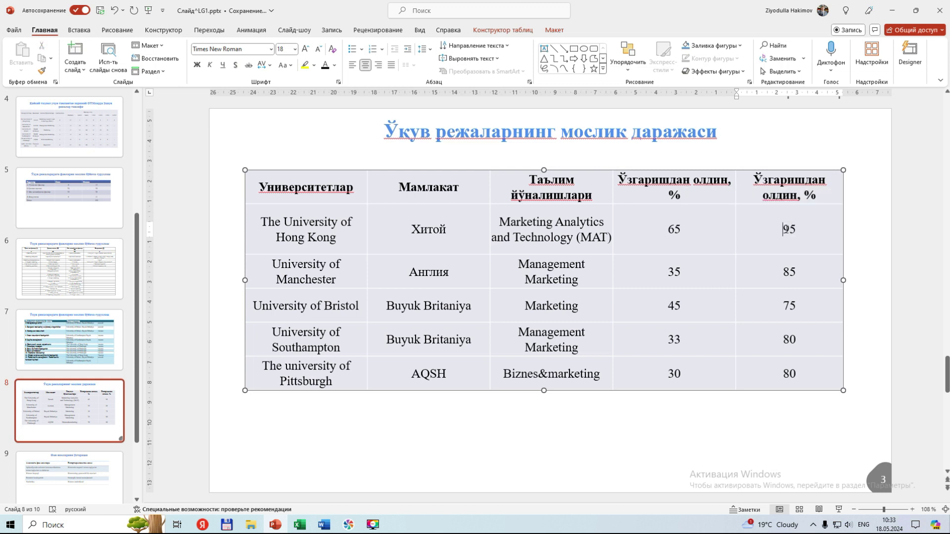
Point out the before and after match percentages for Manchester and Bristol, continuing to the University of Southampton row
click(425, 275)
double_click(677, 272)
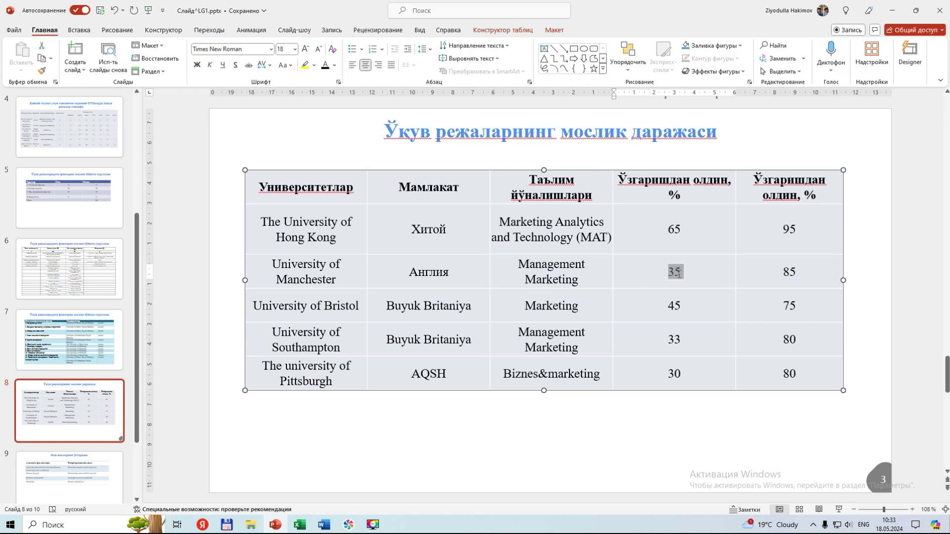
click(783, 273)
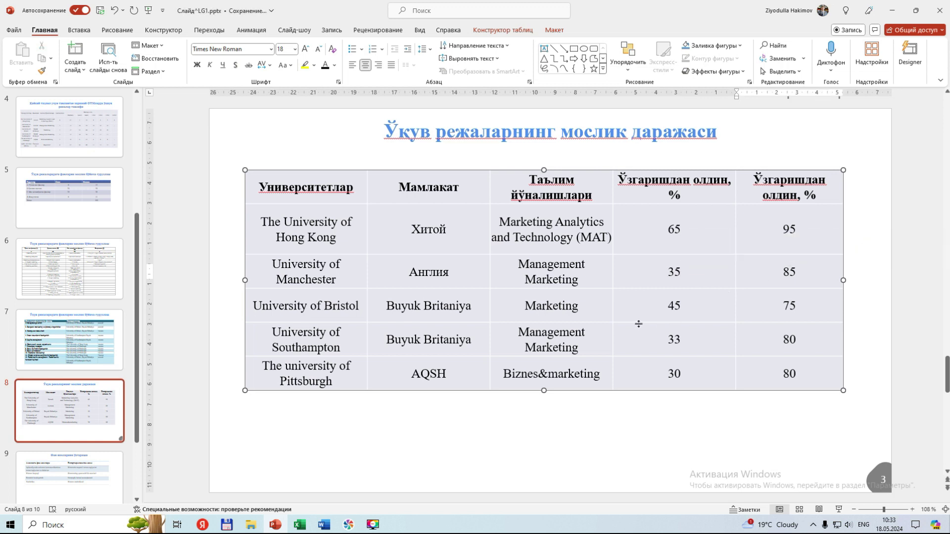
triple_click(406, 306)
click(783, 306)
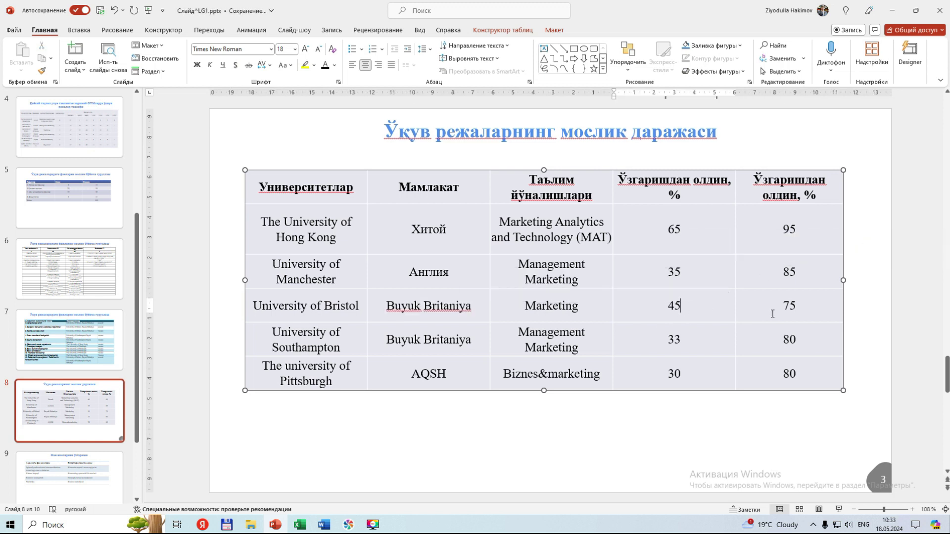
key(shift+Right)
click(393, 338)
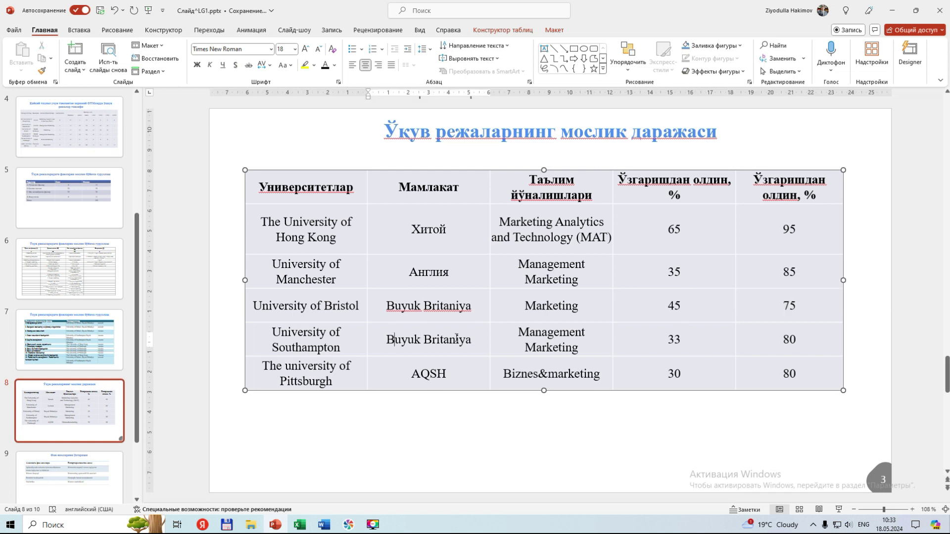